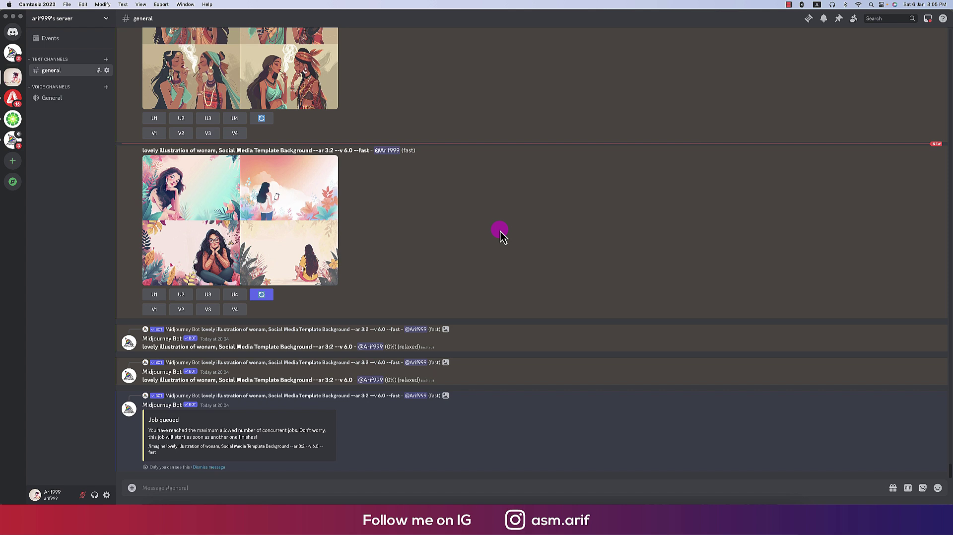
# - Bring Discord forward and look over the four-image illustration grid enlarged
pyautogui.click(311, 256)
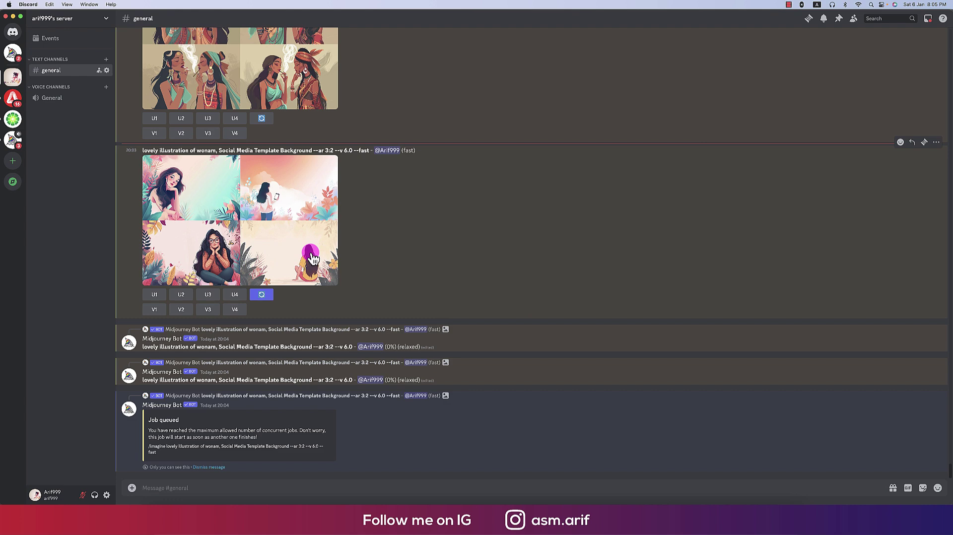
pyautogui.click(311, 256)
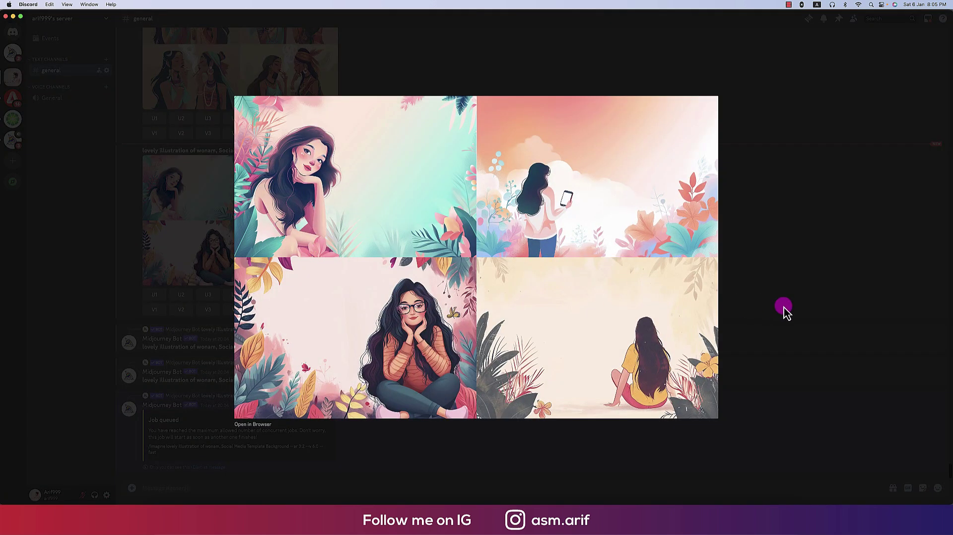
pyautogui.click(784, 308)
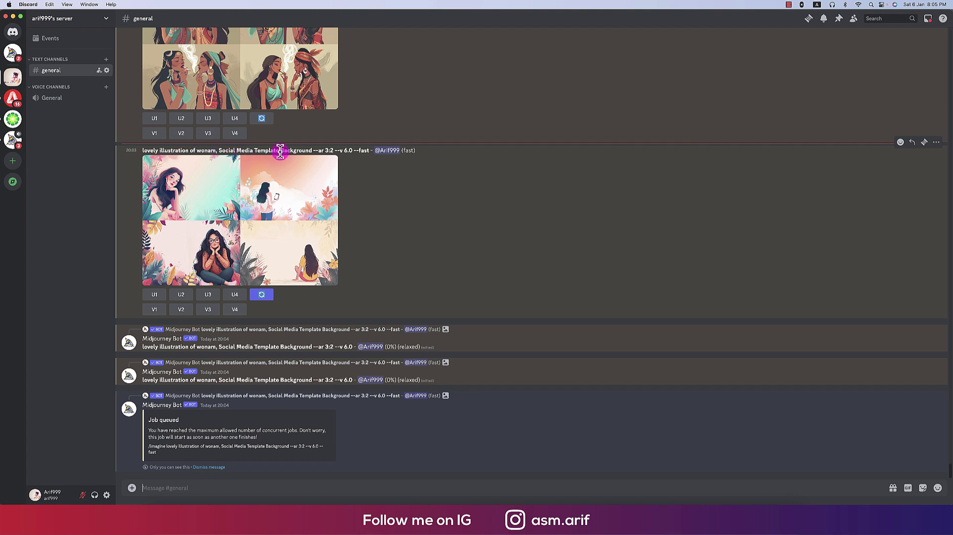
pyautogui.click(324, 242)
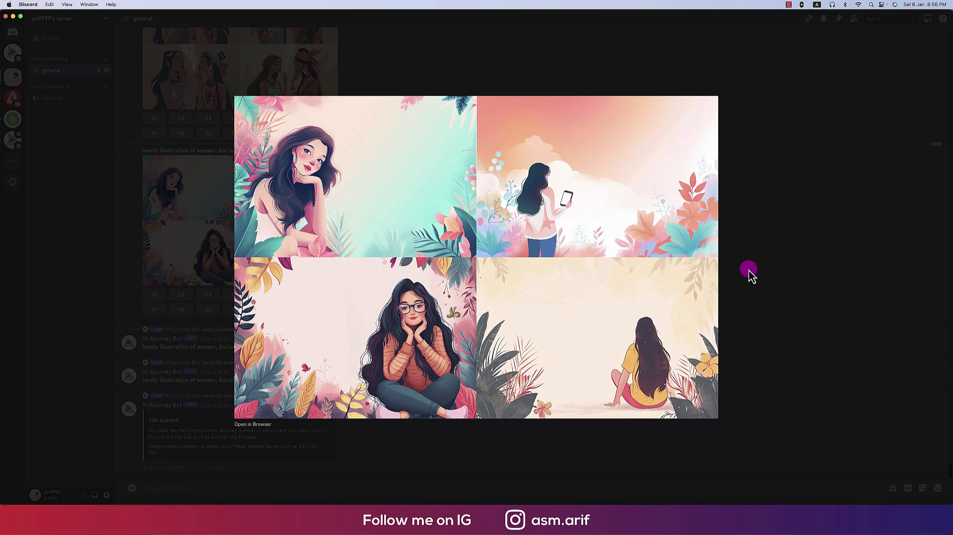
pyautogui.click(750, 268)
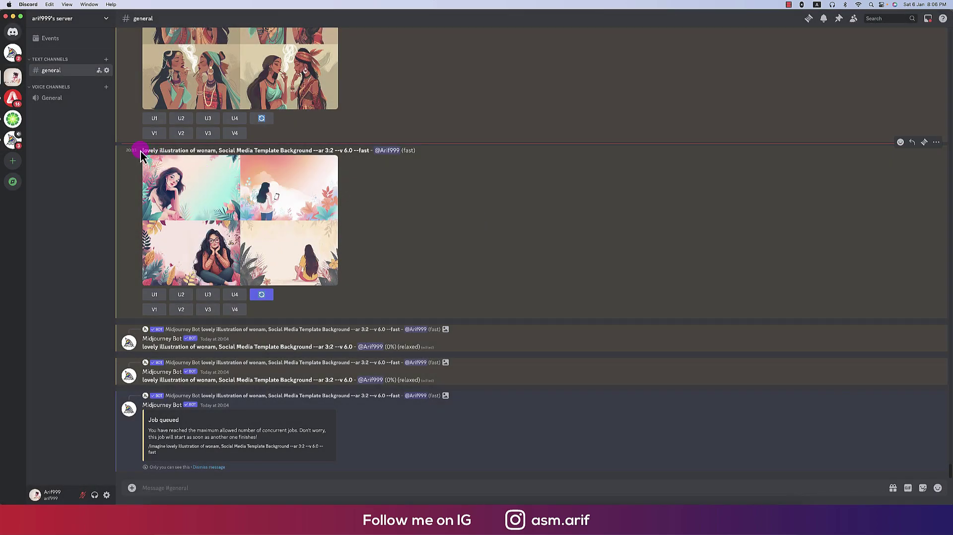
# - Copy the 'lovely illustration of wonam' prompt and resubmit it via /imagine
pyautogui.moveTo(142, 151); pyautogui.dragTo(369, 152)
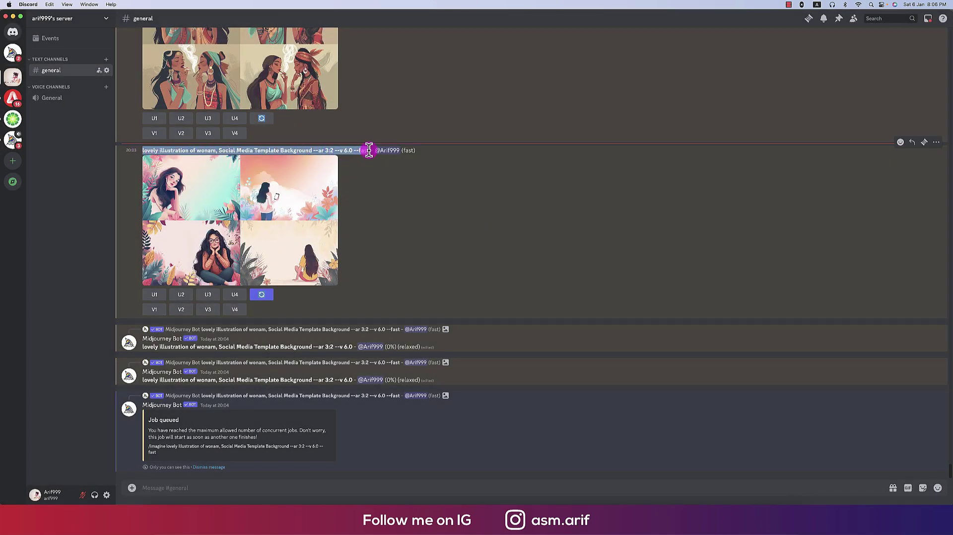
pyautogui.rightClick(366, 151)
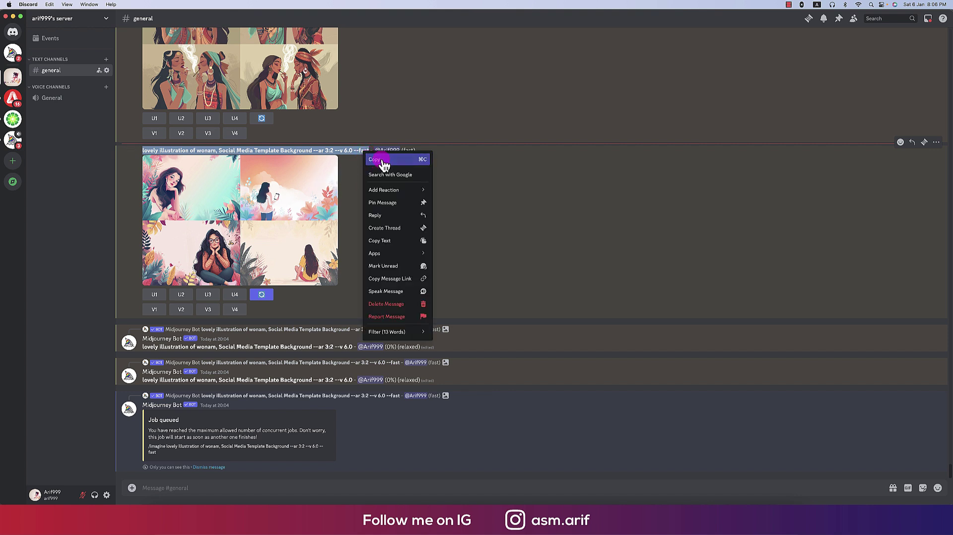
pyautogui.click(377, 159)
pyautogui.click(161, 488)
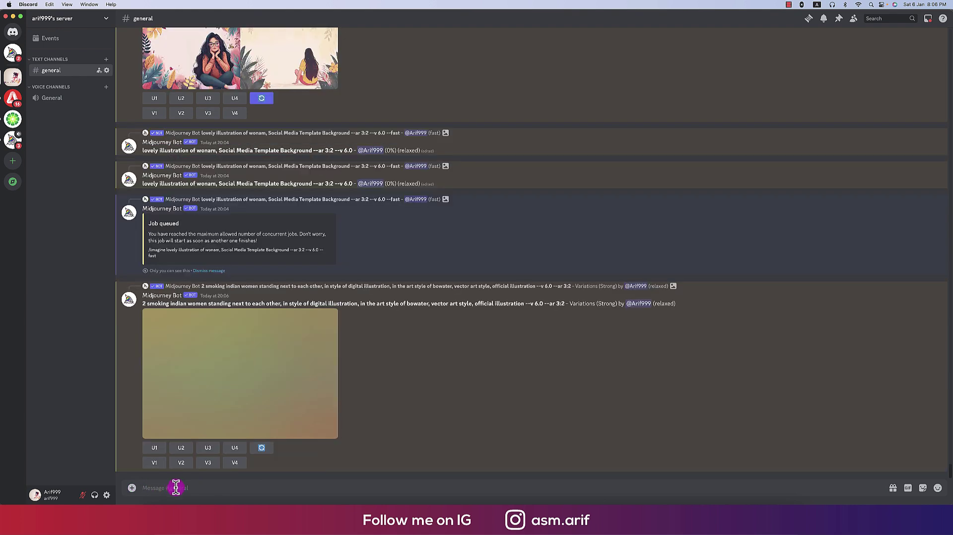
pyautogui.write('/')
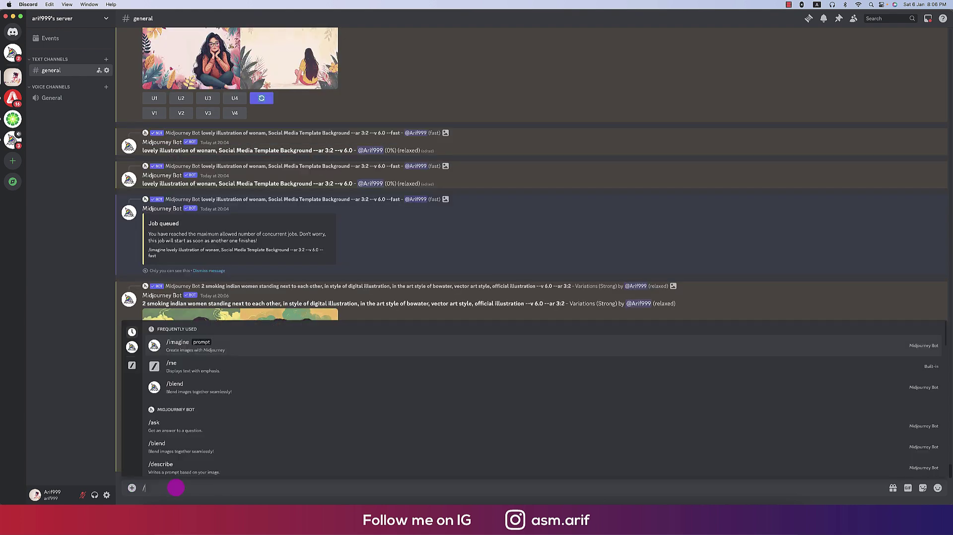
pyautogui.click(198, 346)
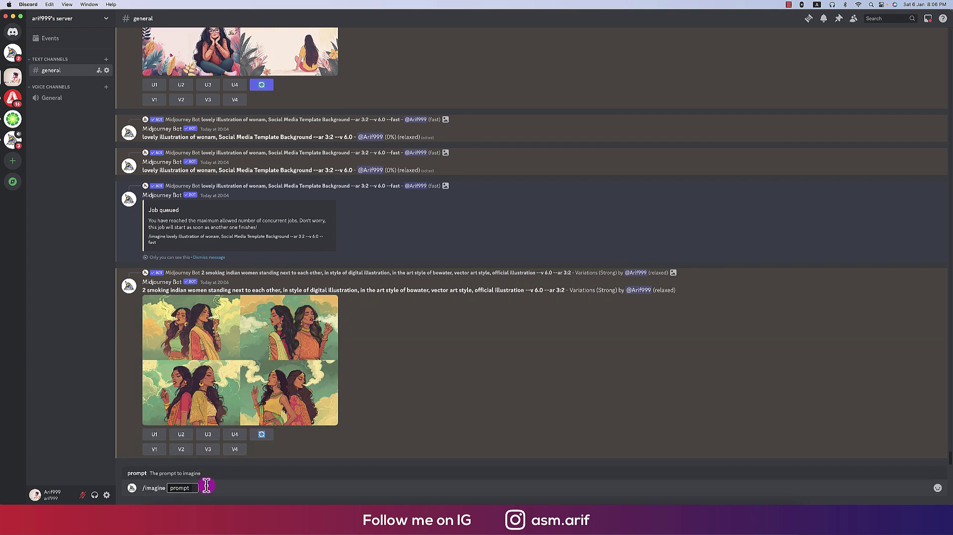
pyautogui.press('super+v')
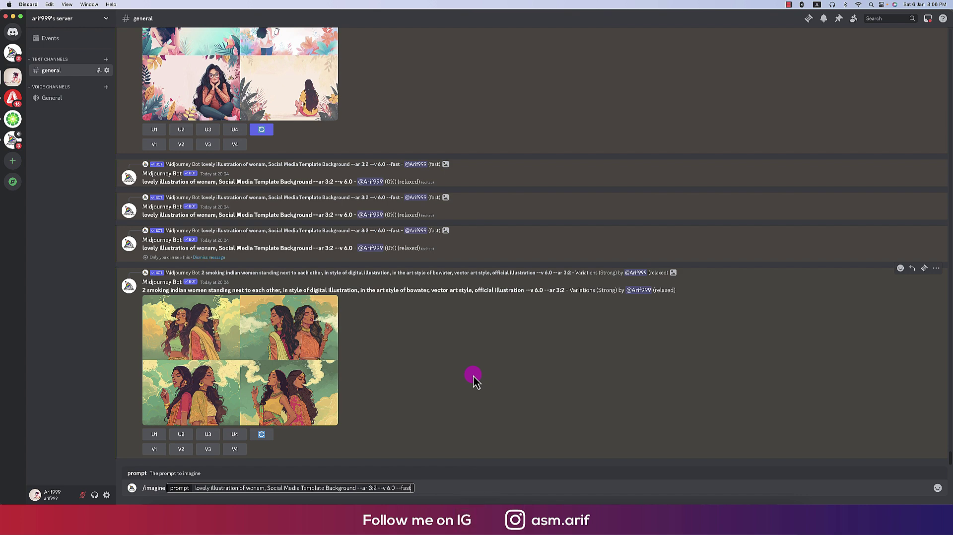
pyautogui.press('Return')
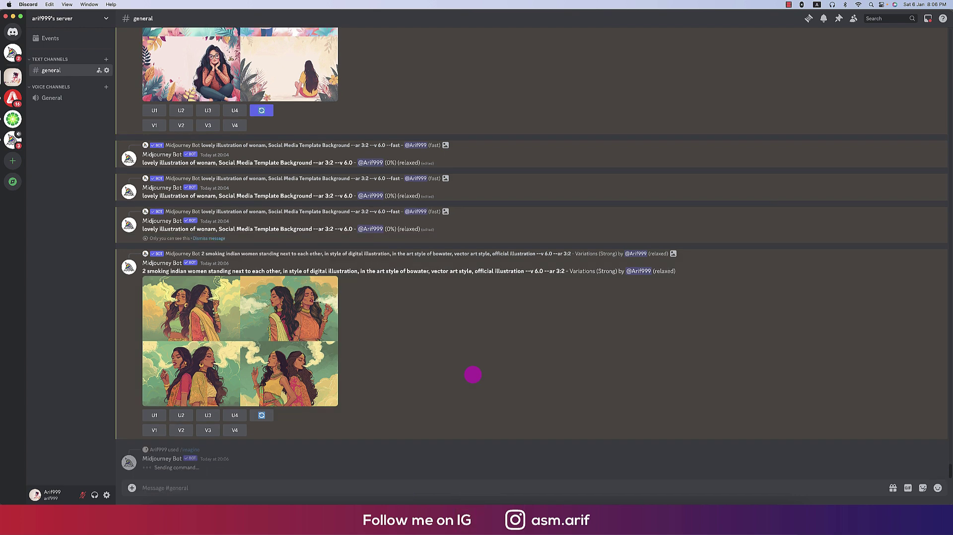
# - Scroll back to the earlier illustration grid and highlight its --ar 3:2 --v parameters
pyautogui.scroll(3, 393, 397)
pyautogui.scroll(2, 393, 395)
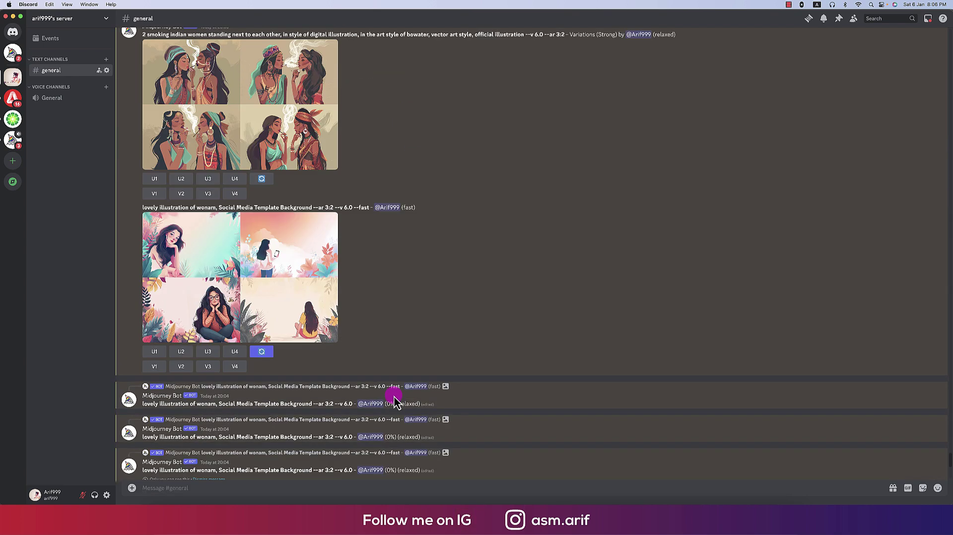
pyautogui.click(295, 291)
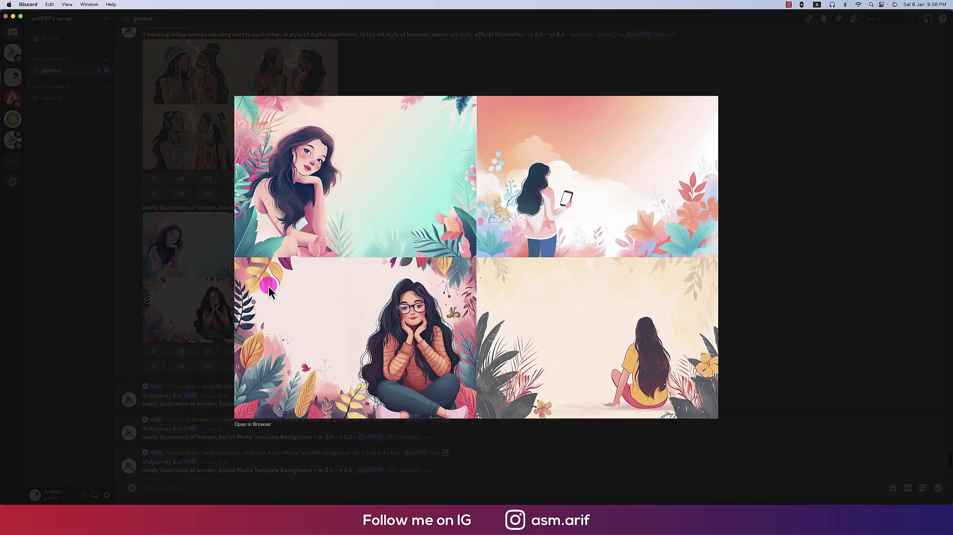
pyautogui.click(229, 251)
pyautogui.moveTo(311, 216)
pyautogui.mouseDown()
pyautogui.moveTo(335, 206)
pyautogui.moveTo(312, 208)
pyautogui.mouseUp()
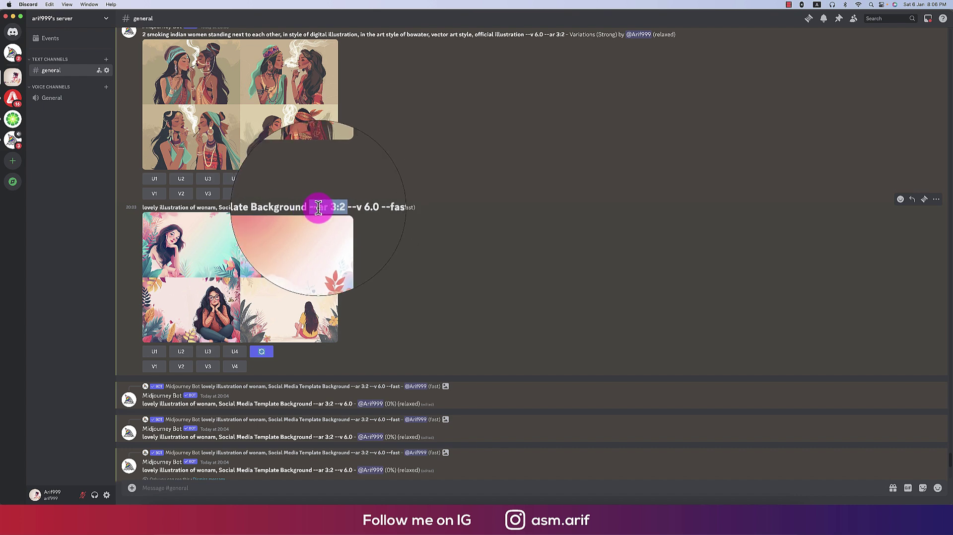
pyautogui.click(228, 258)
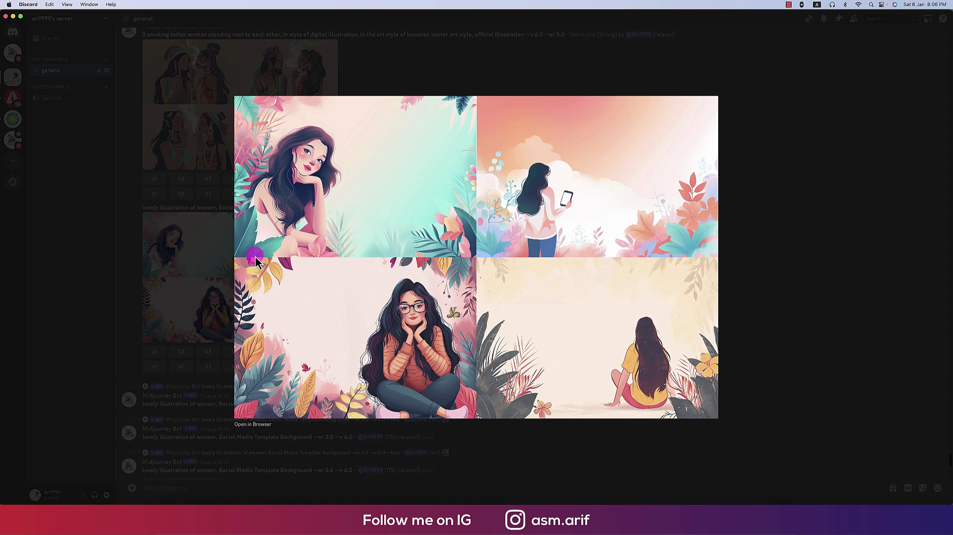
pyautogui.click(761, 273)
pyautogui.moveTo(240, 277)
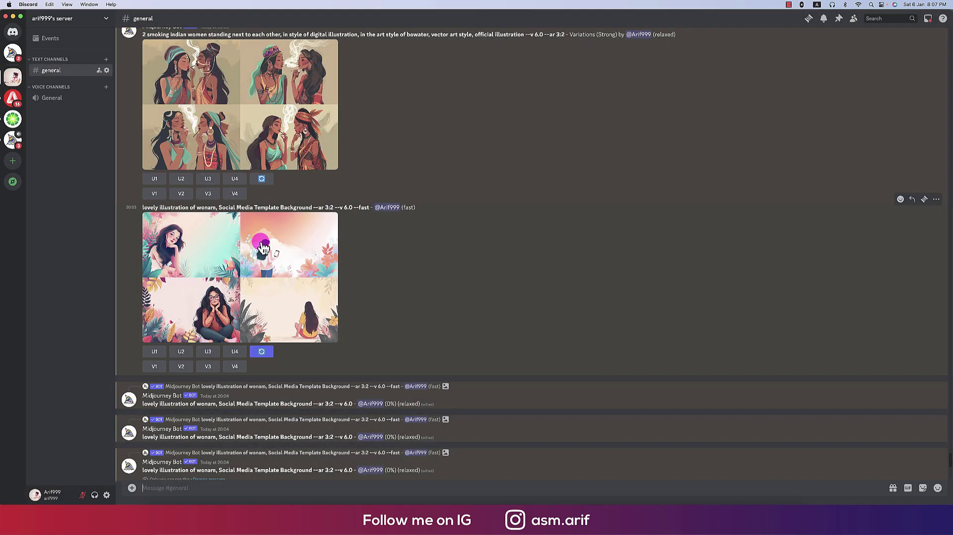
# - Highlight the --ar 3:2 aspect ratio while comparing against the enlarged grid
pyautogui.doubleClick(326, 207)
pyautogui.click(308, 255)
pyautogui.moveTo(379, 100); pyautogui.dragTo(243, 99)
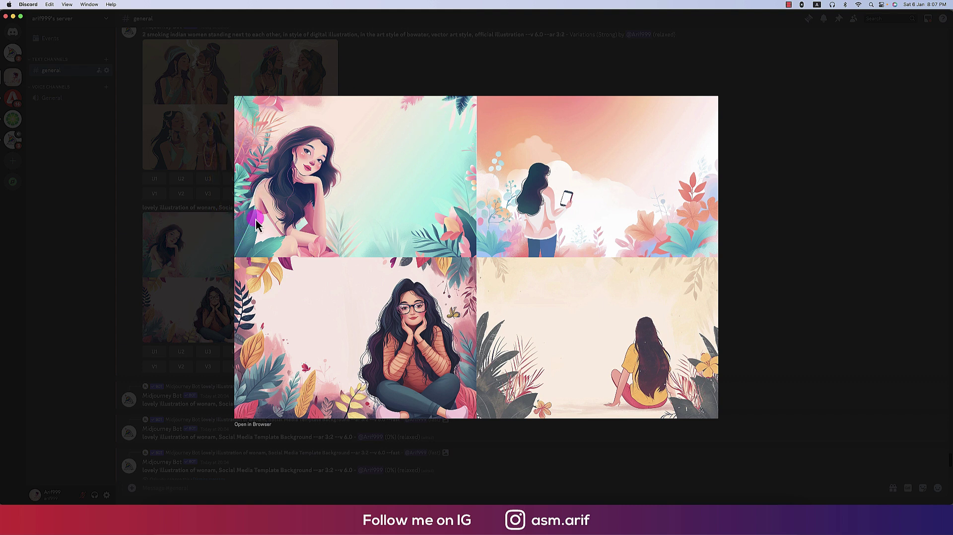
pyautogui.click(750, 258)
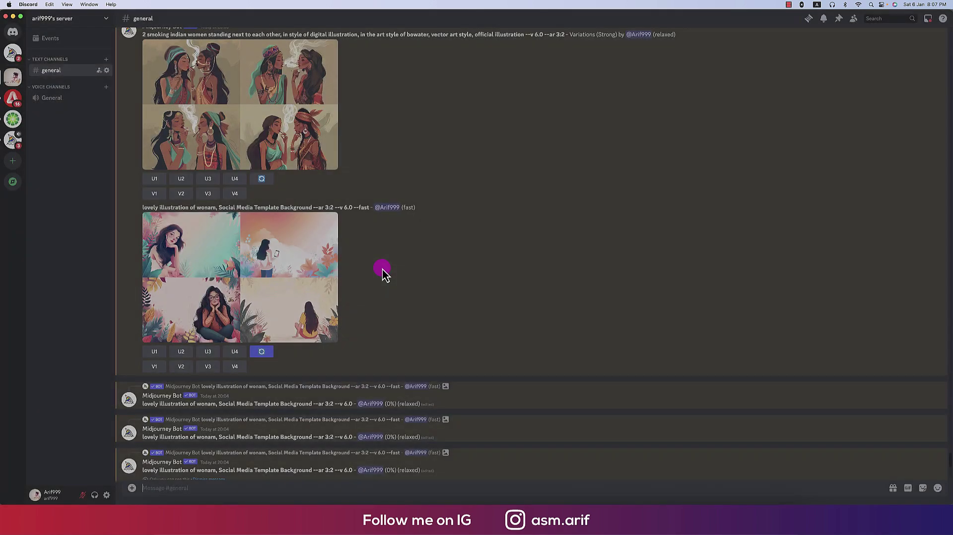
pyautogui.moveTo(334, 208); pyautogui.dragTo(316, 206)
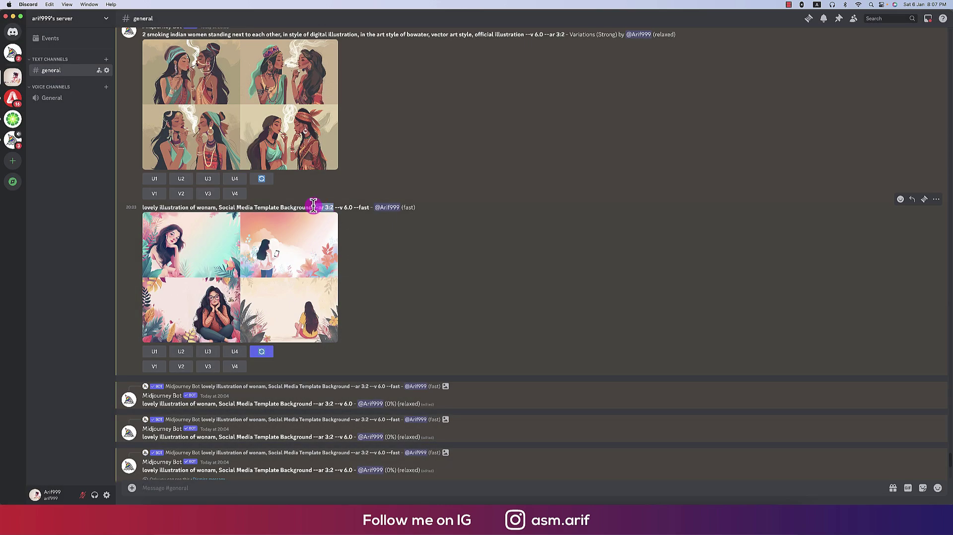
pyautogui.click(306, 254)
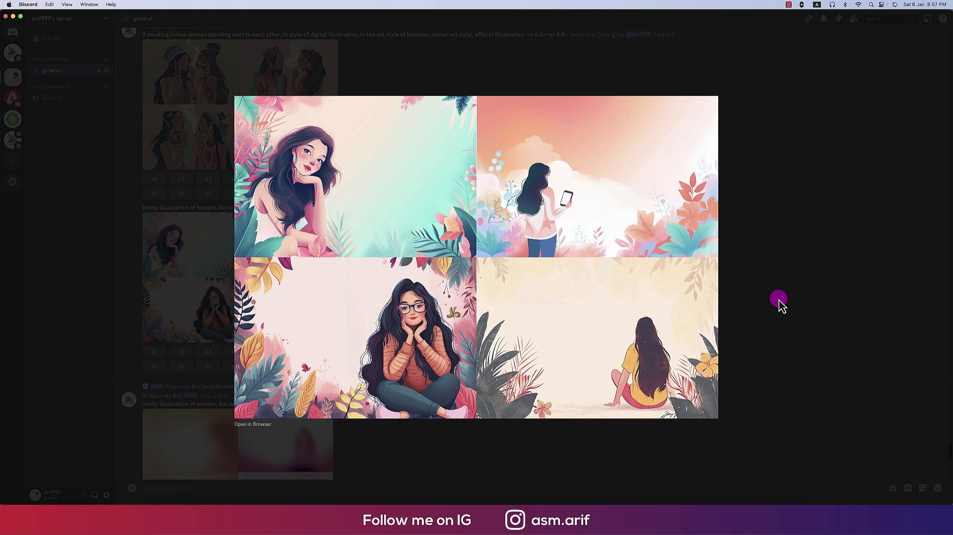
pyautogui.click(779, 299)
pyautogui.click(318, 287)
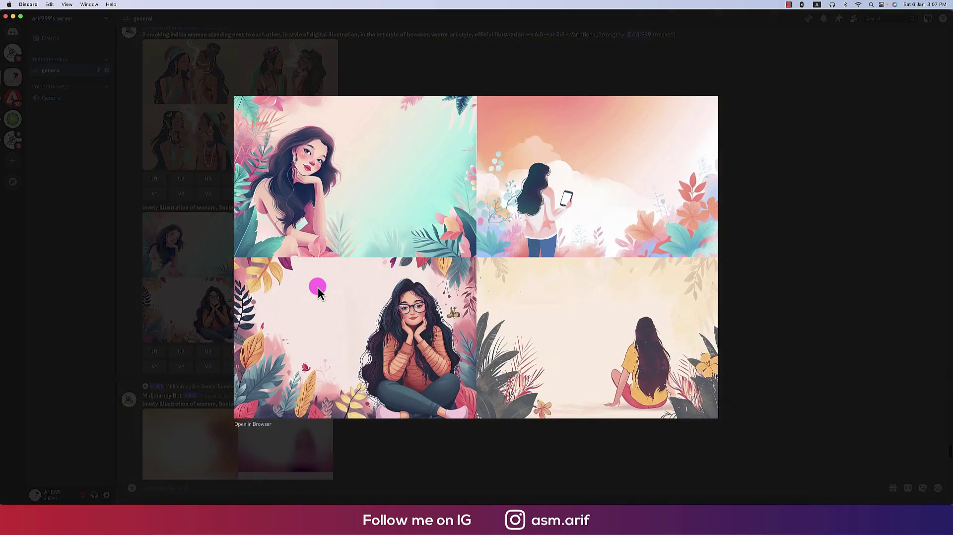
pyautogui.click(755, 308)
# - Highlight the --v 6.0 and --fast settings, then view the grid enlarged again
pyautogui.moveTo(333, 208); pyautogui.dragTo(361, 207)
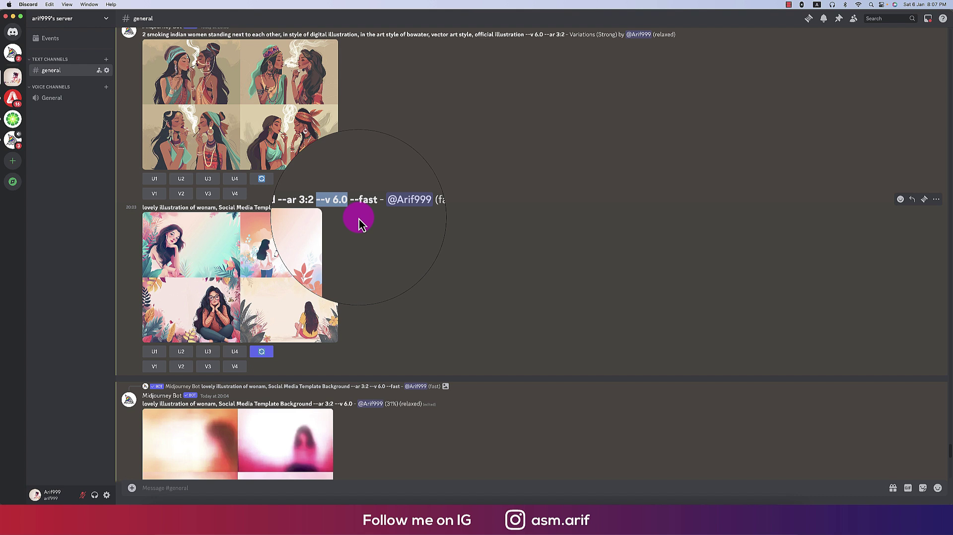
pyautogui.click(358, 222)
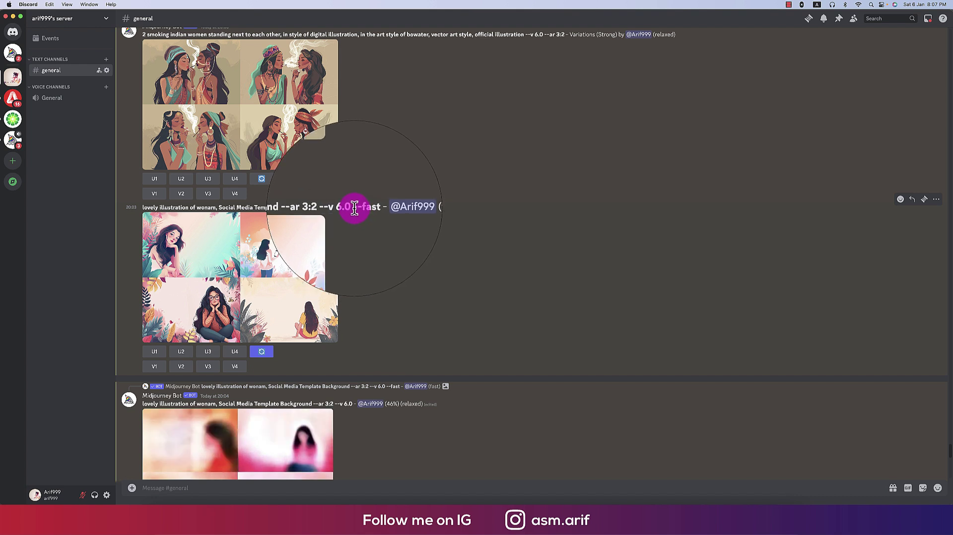
pyautogui.moveTo(354, 208); pyautogui.dragTo(368, 206)
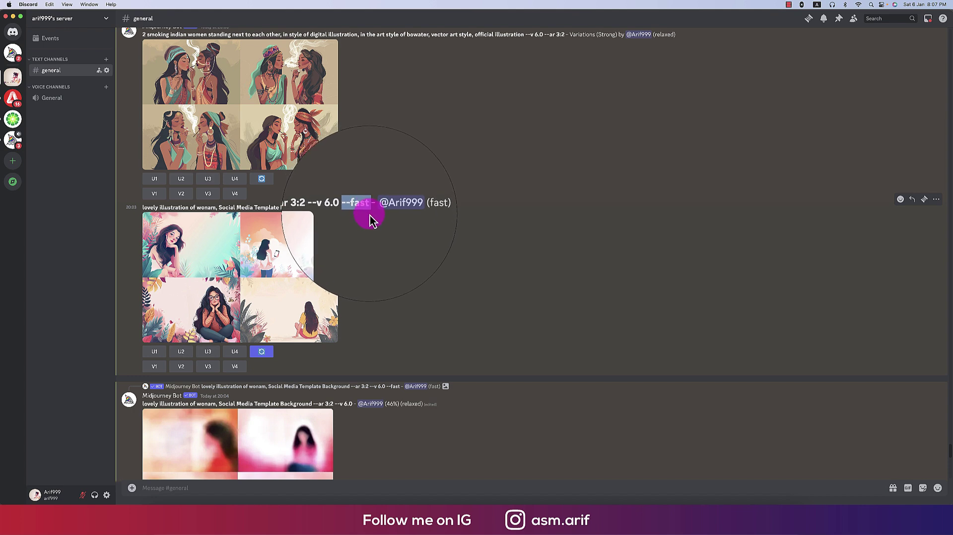
pyautogui.click(327, 246)
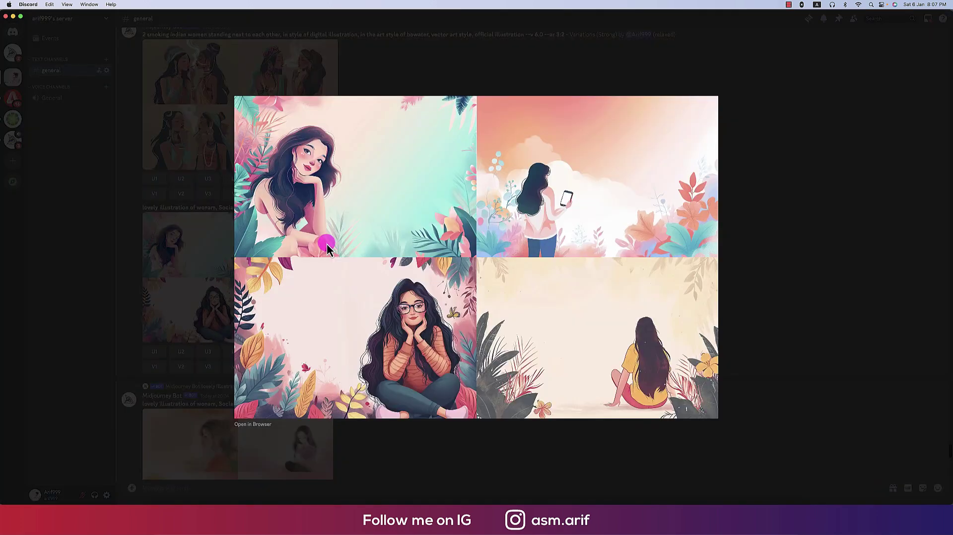
pyautogui.click(759, 281)
pyautogui.scroll(-5, 298, 277)
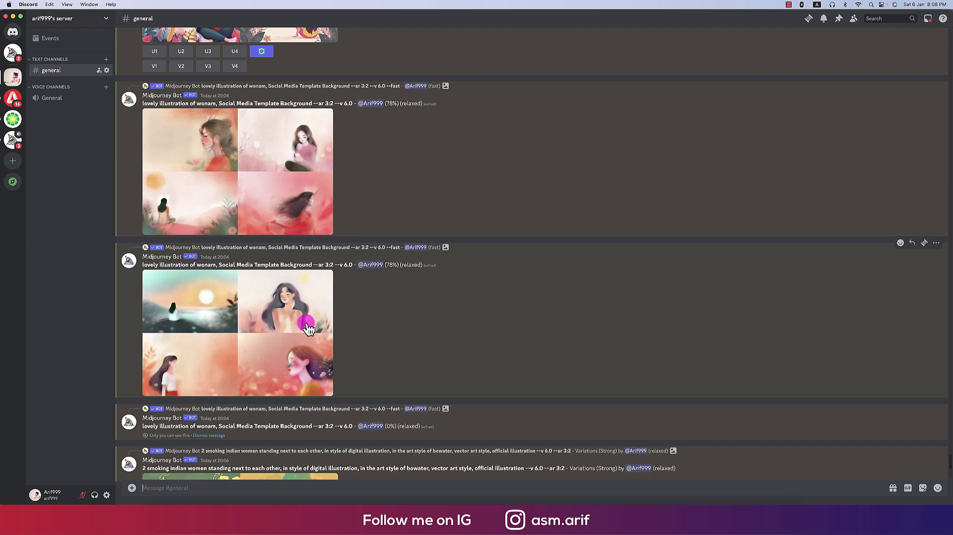
pyautogui.scroll(7, 307, 328)
pyautogui.scroll(-1, 304, 323)
pyautogui.scroll(-2, 304, 328)
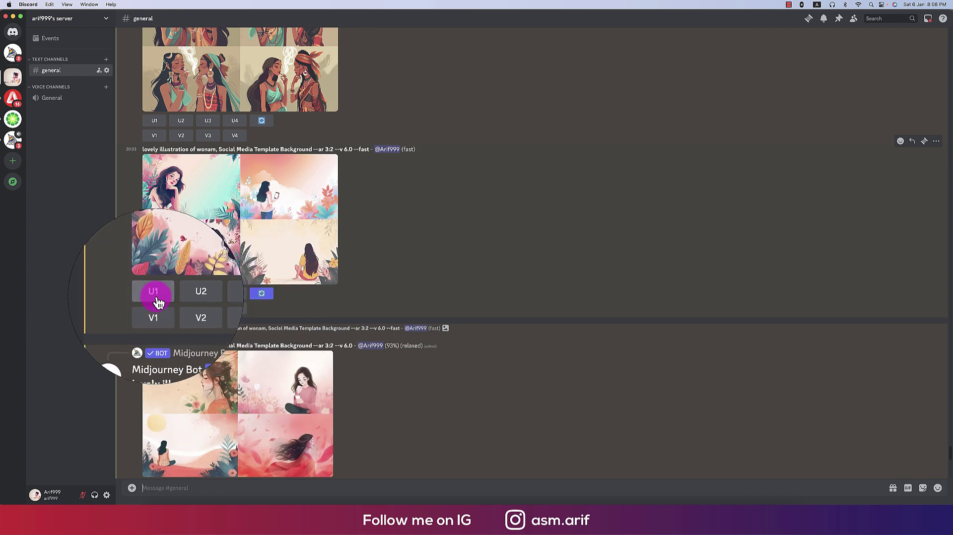
pyautogui.click(199, 239)
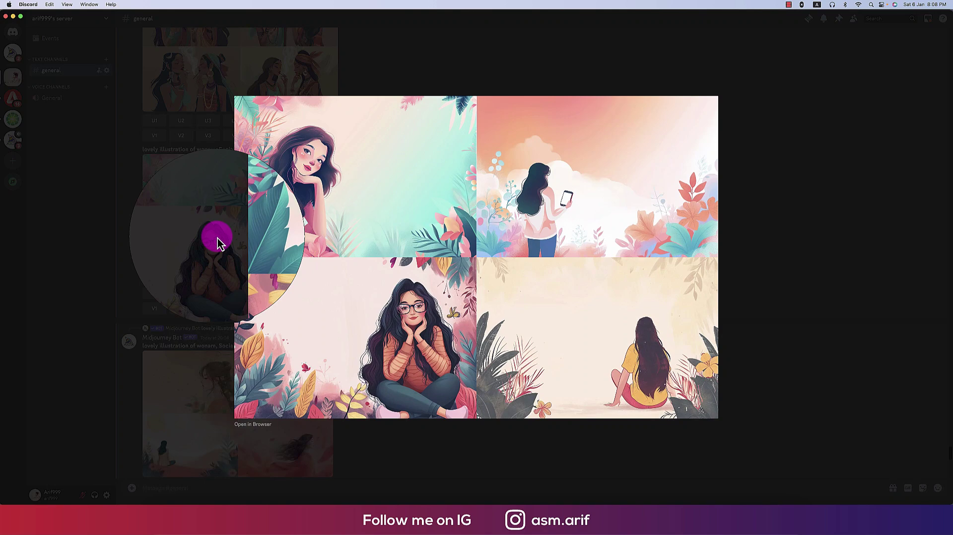
pyautogui.click(194, 235)
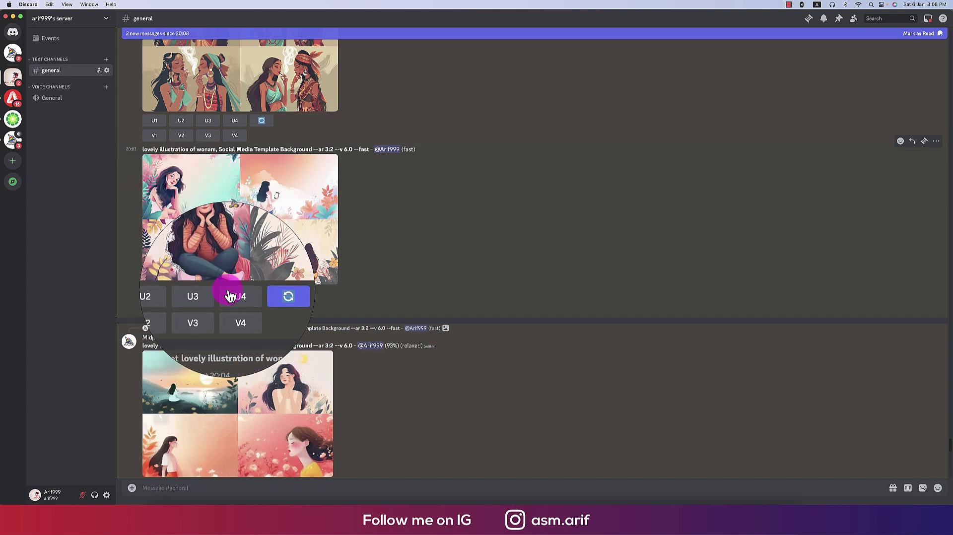
pyautogui.scroll(-7, 350, 283)
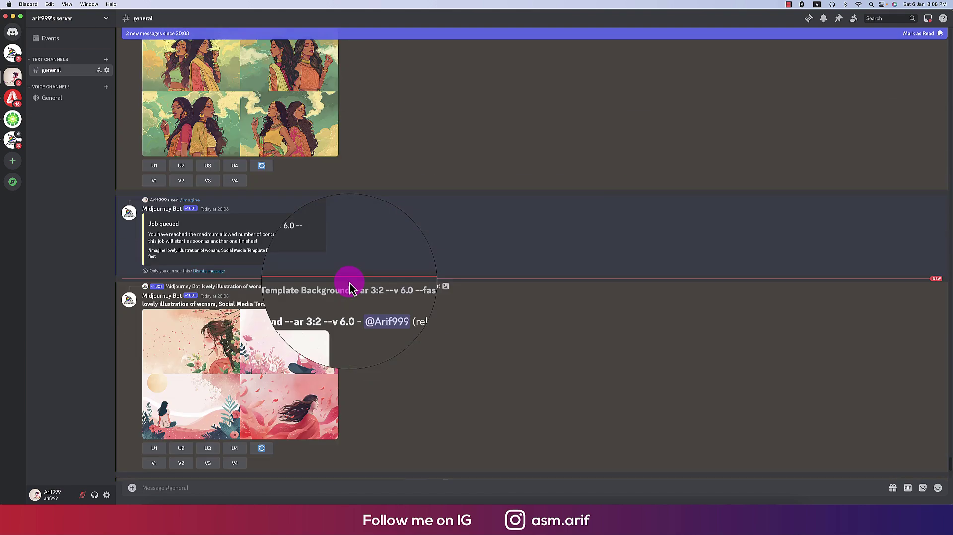
pyautogui.scroll(3, 349, 283)
pyautogui.scroll(3, 350, 273)
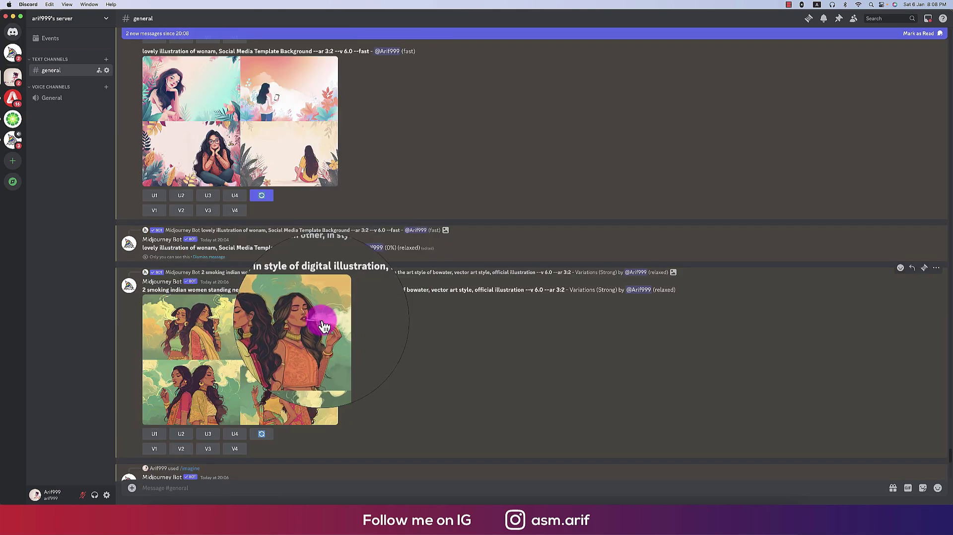
pyautogui.scroll(-5, 328, 322)
pyautogui.scroll(-2, 345, 329)
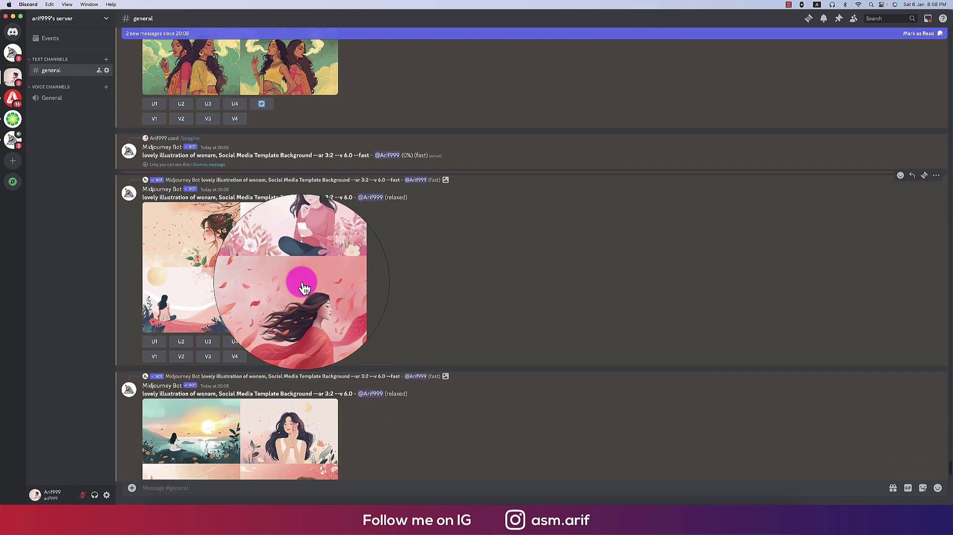
pyautogui.scroll(-3, 338, 273)
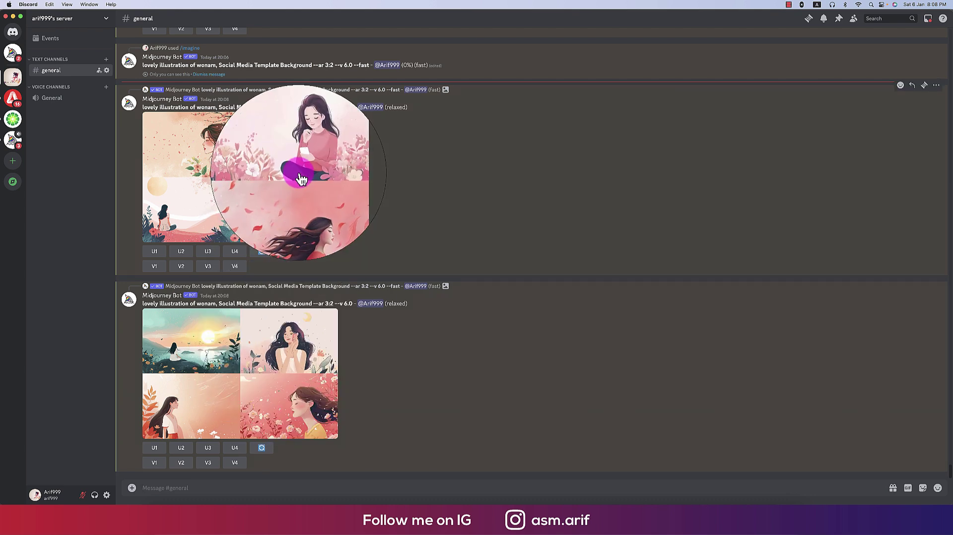
pyautogui.scroll(3, 298, 258)
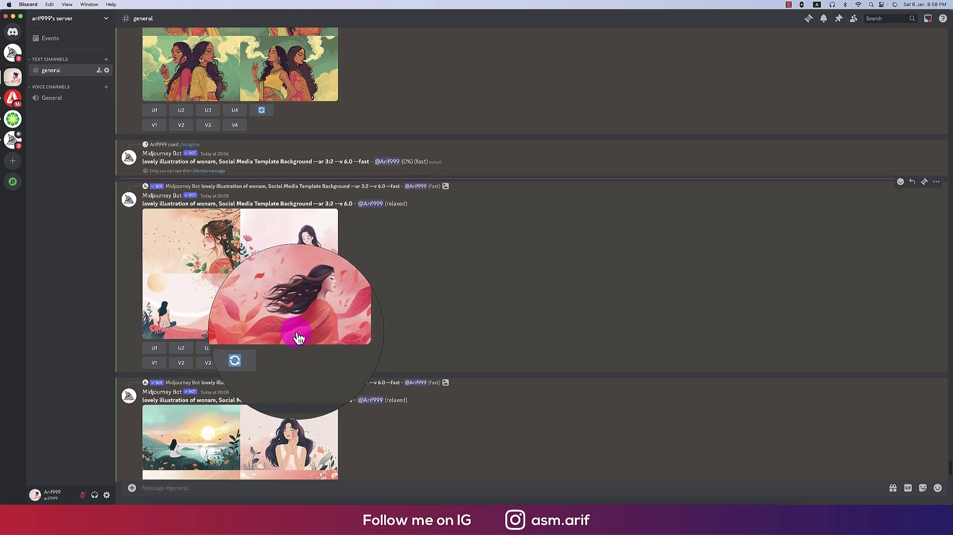
pyautogui.click(294, 295)
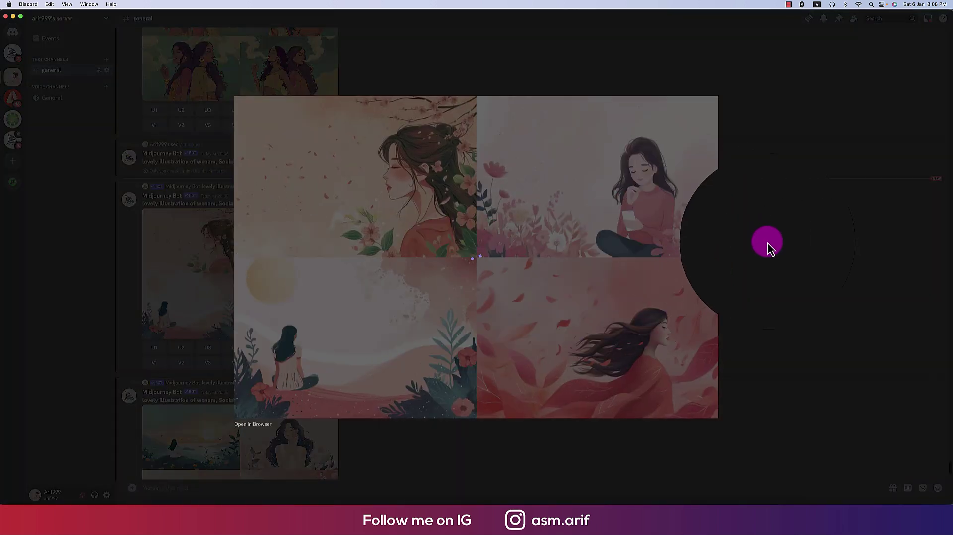
pyautogui.click(772, 255)
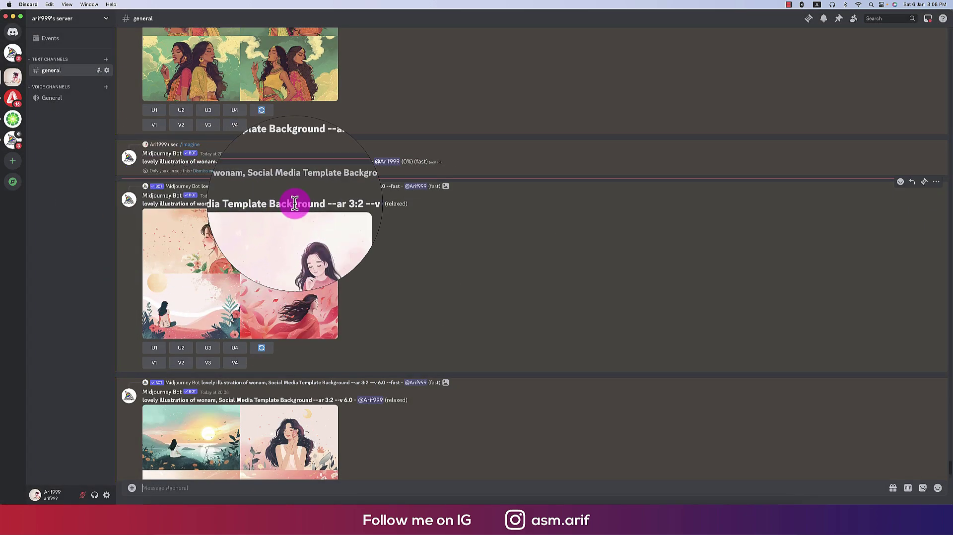
pyautogui.scroll(-3, 342, 297)
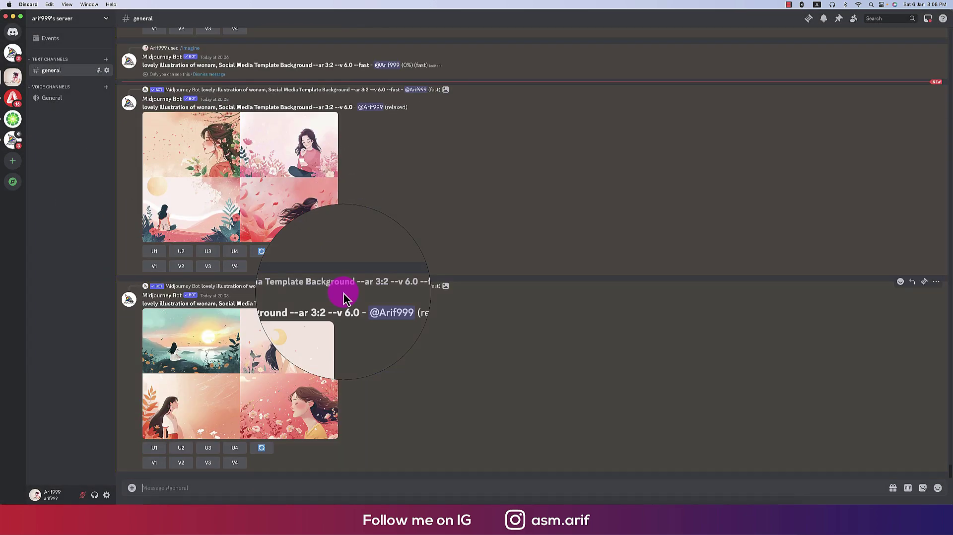
pyautogui.click(313, 353)
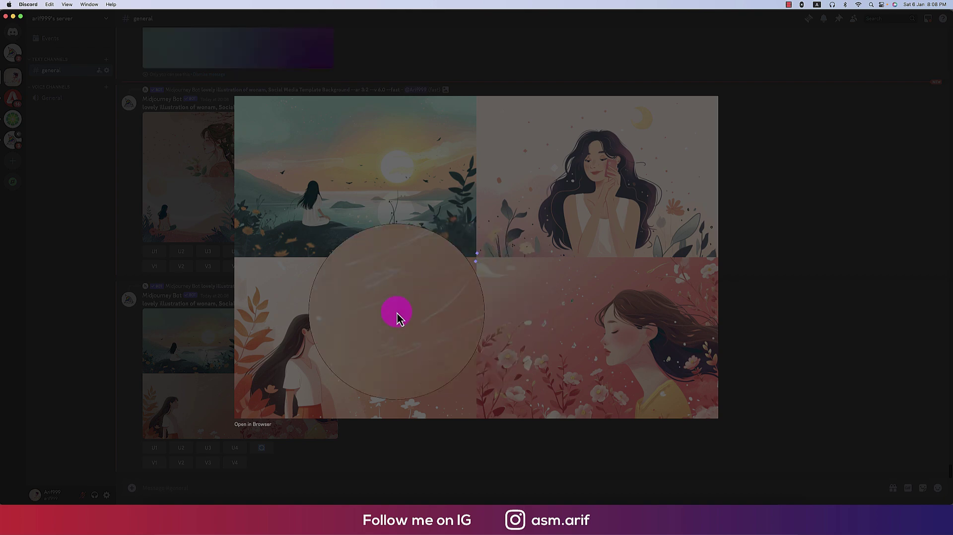
pyautogui.click(791, 362)
pyautogui.scroll(3, 305, 342)
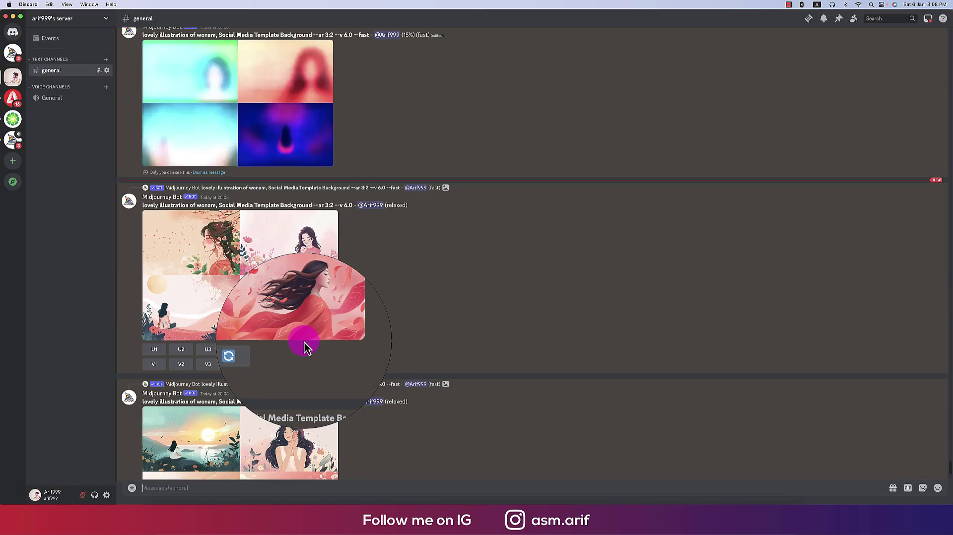
pyautogui.scroll(3, 305, 342)
pyautogui.scroll(2, 304, 342)
pyautogui.scroll(3, 305, 342)
pyautogui.scroll(5, 305, 342)
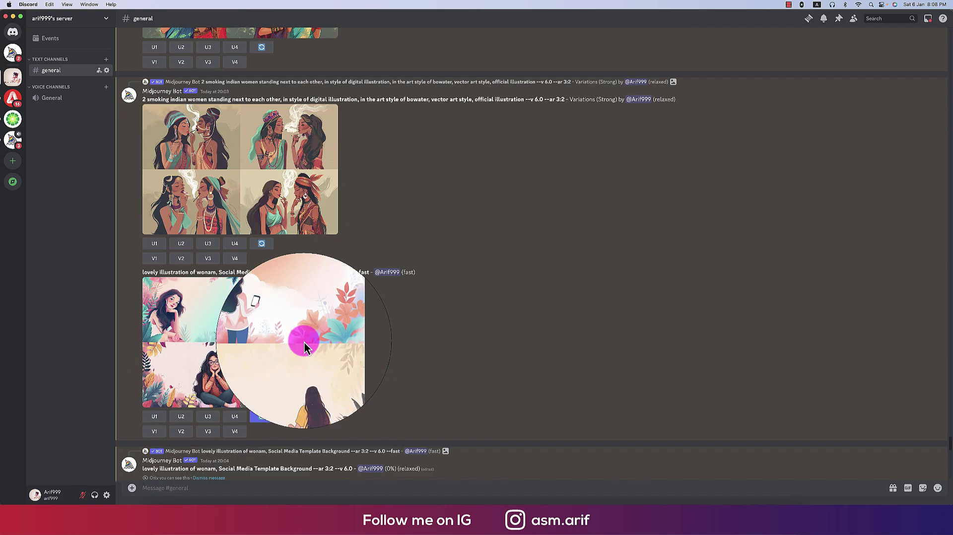
pyautogui.click(304, 332)
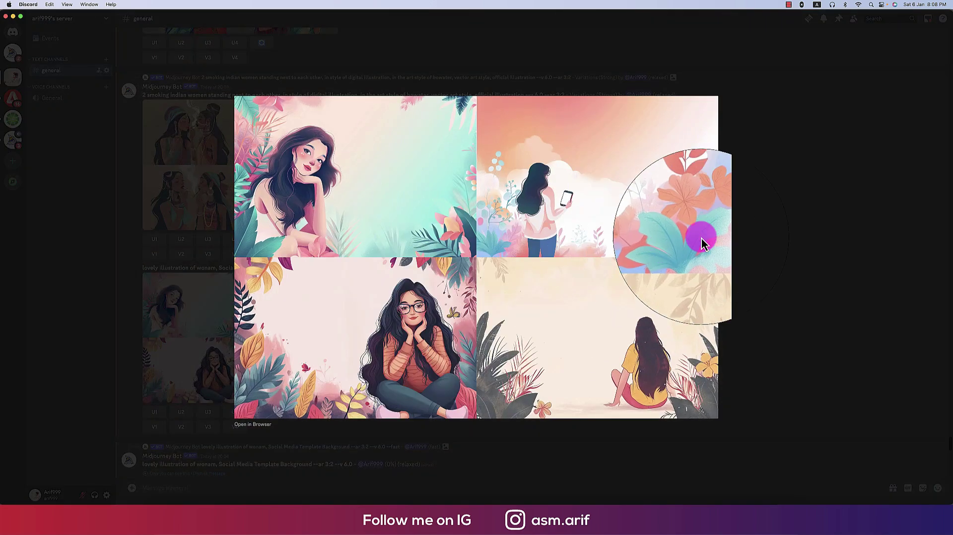
pyautogui.click(770, 242)
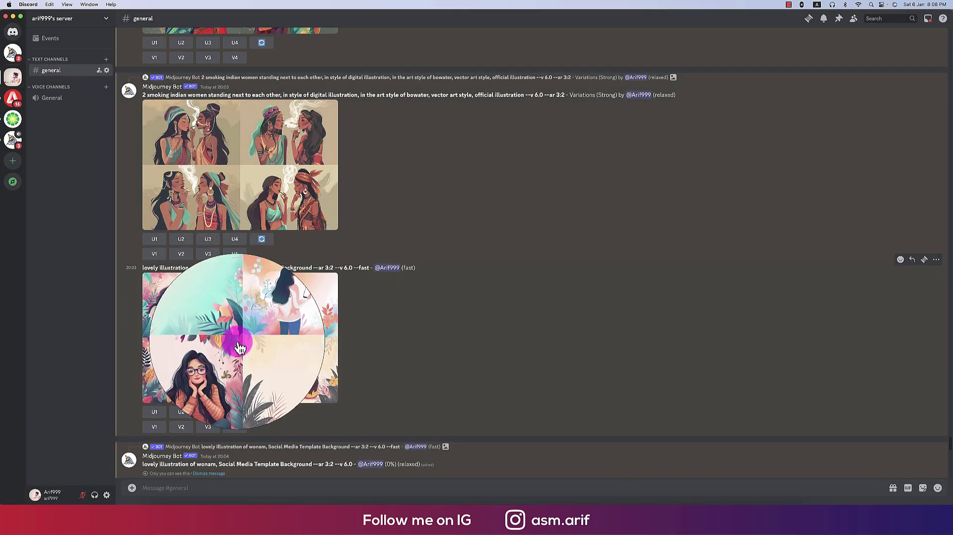
pyautogui.moveTo(240, 338)
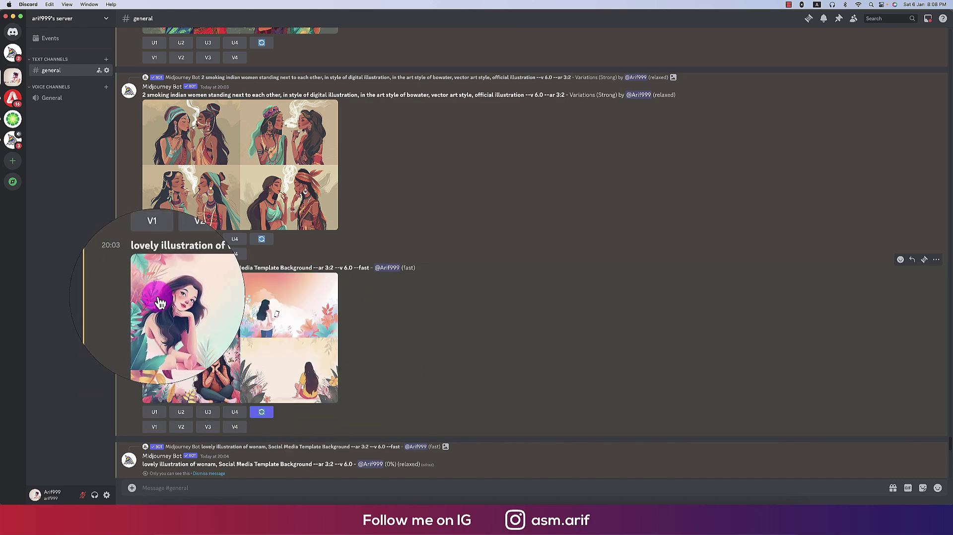
pyautogui.scroll(5, 239, 345)
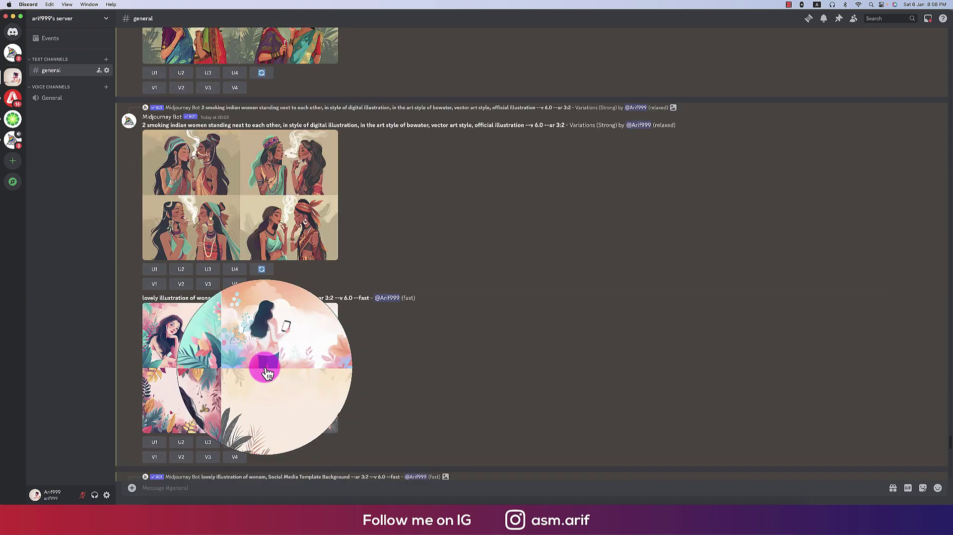
pyautogui.scroll(-2, 238, 297)
# - Open upscaled Image #3, the woman in glasses, full size in the browser
pyautogui.click(186, 141)
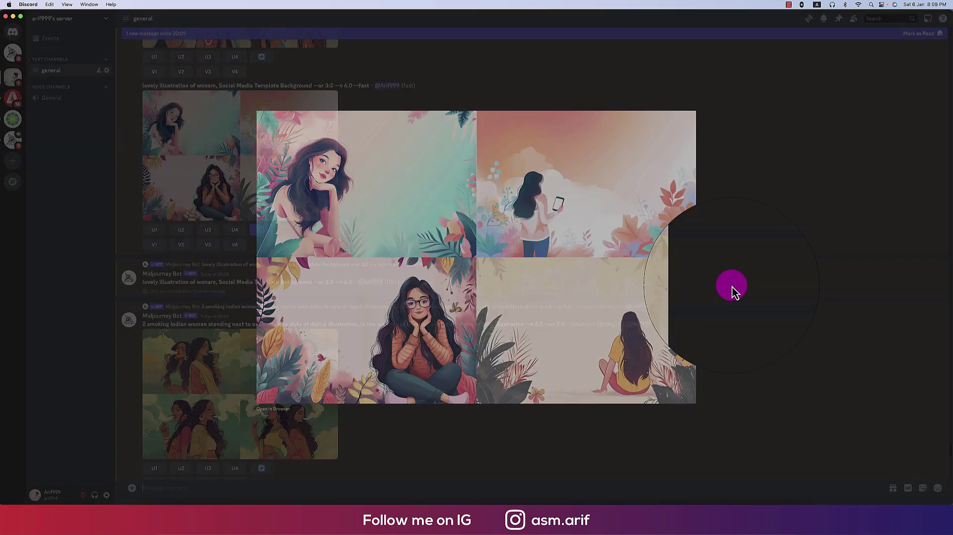
pyautogui.click(732, 286)
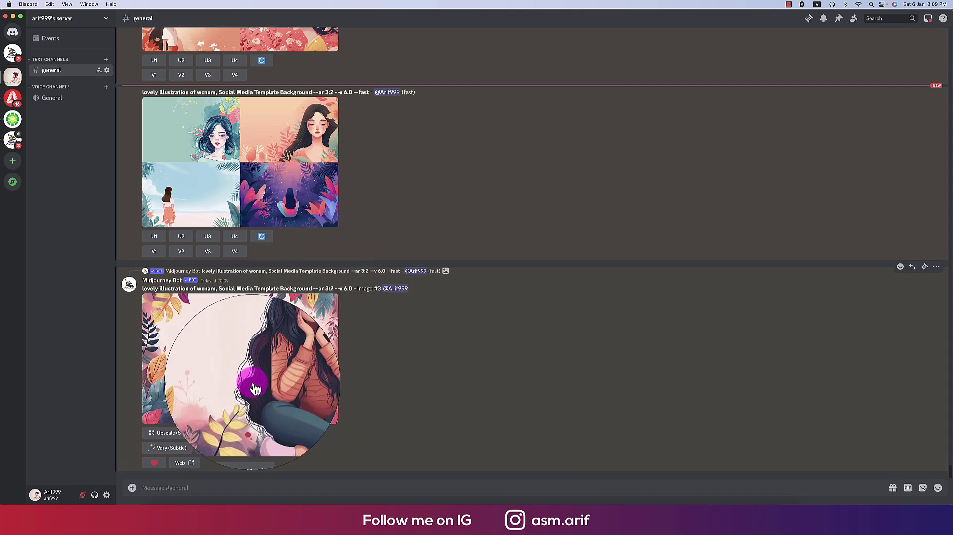
pyautogui.click(298, 396)
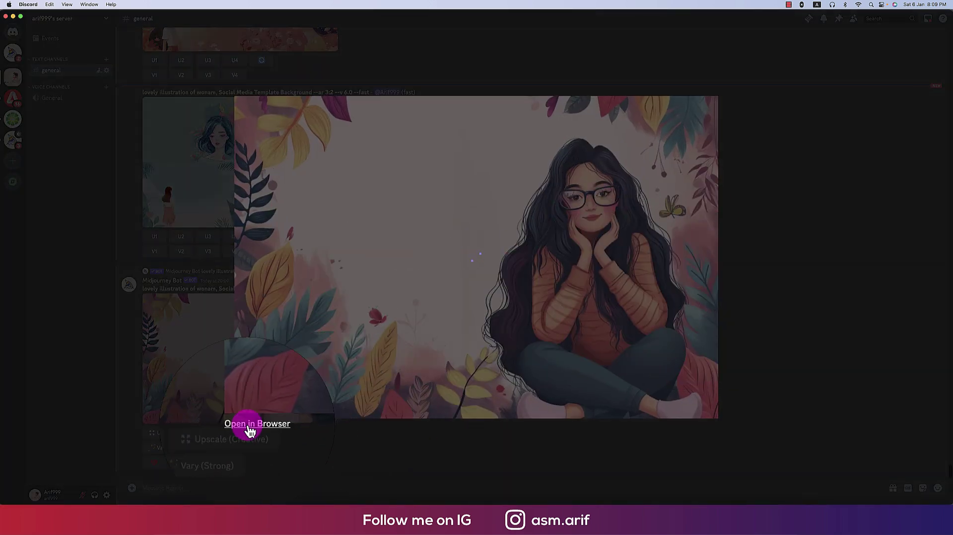
pyautogui.click(251, 427)
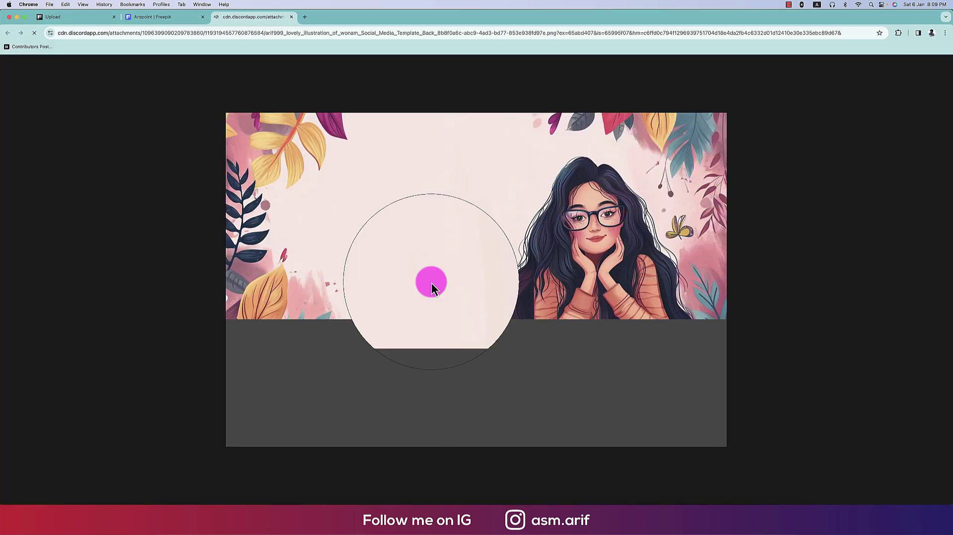
# - Save the woman-in-glasses image as a PNG into Downloads
pyautogui.rightClick(572, 227)
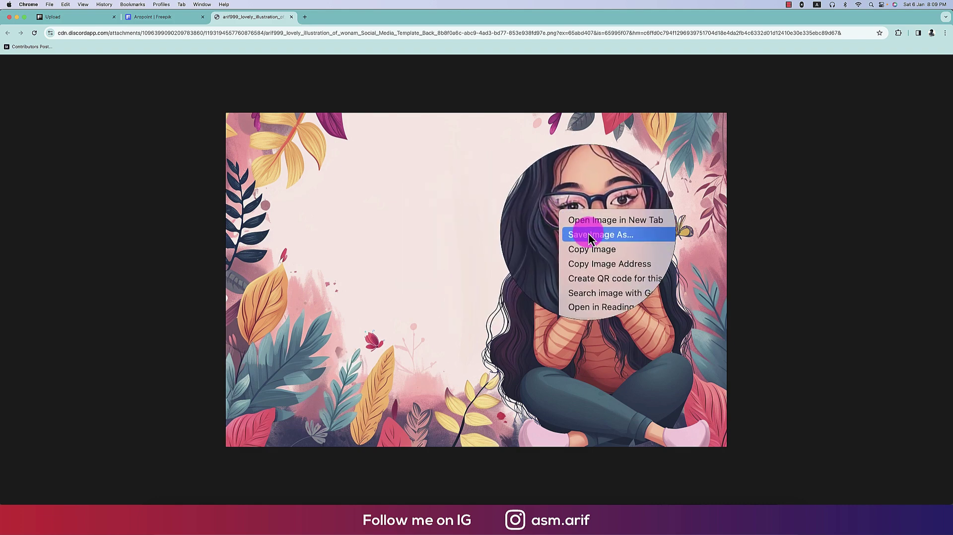
pyautogui.click(615, 240)
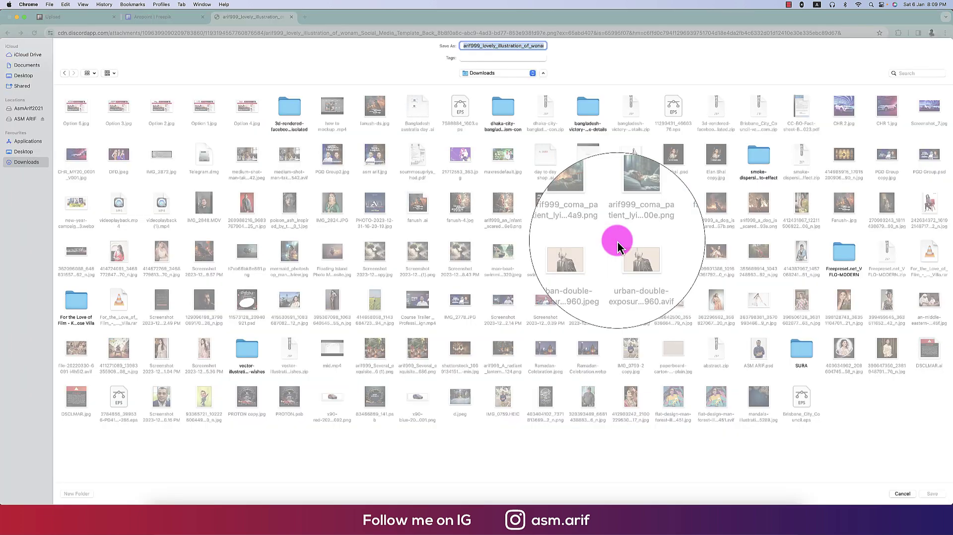
pyautogui.click(927, 493)
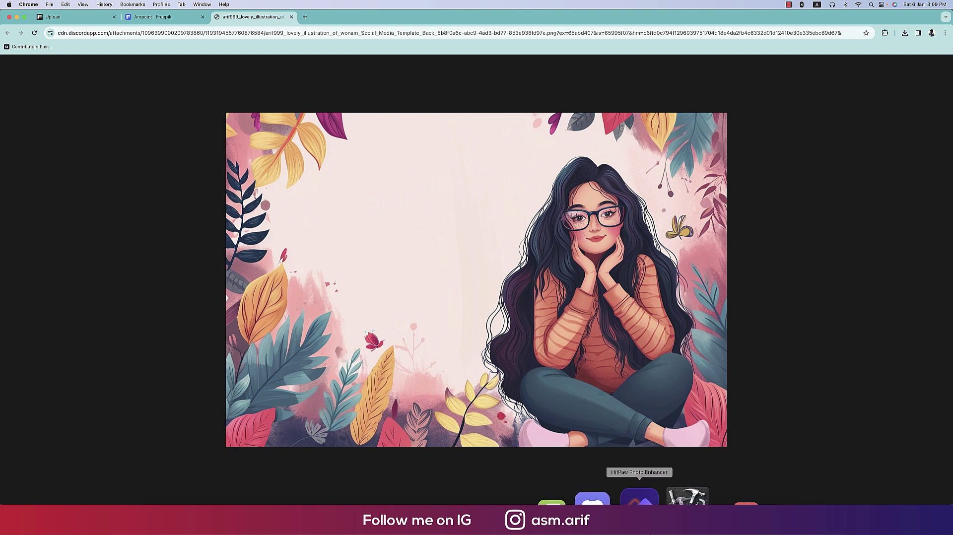
# - Launch HitPaw, postpone the update, and load the illustration from Downloads
pyautogui.click(538, 240)
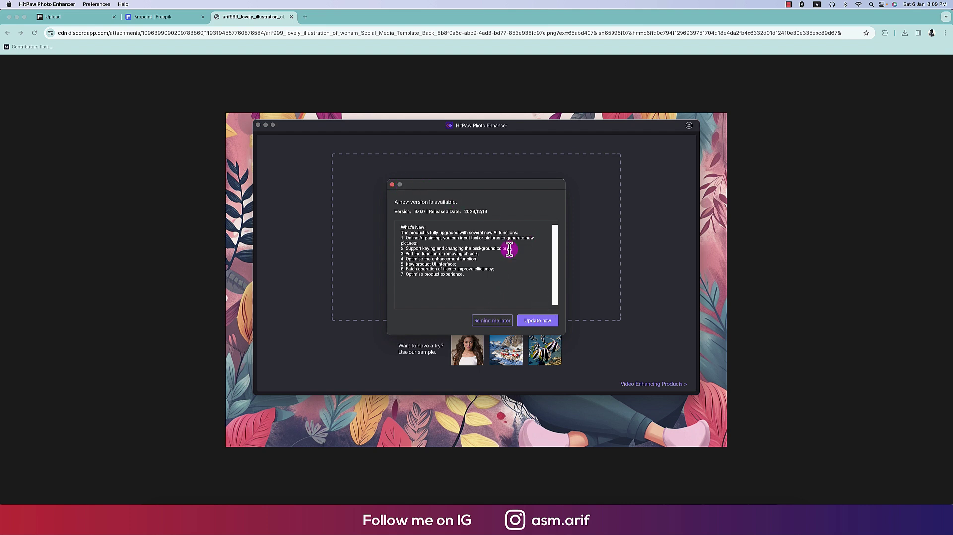
pyautogui.click(392, 185)
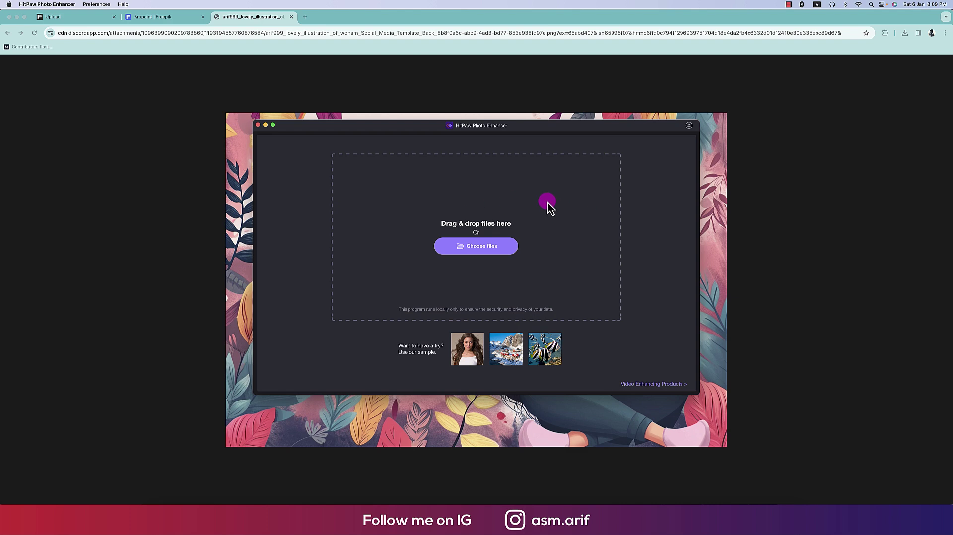
pyautogui.click(511, 249)
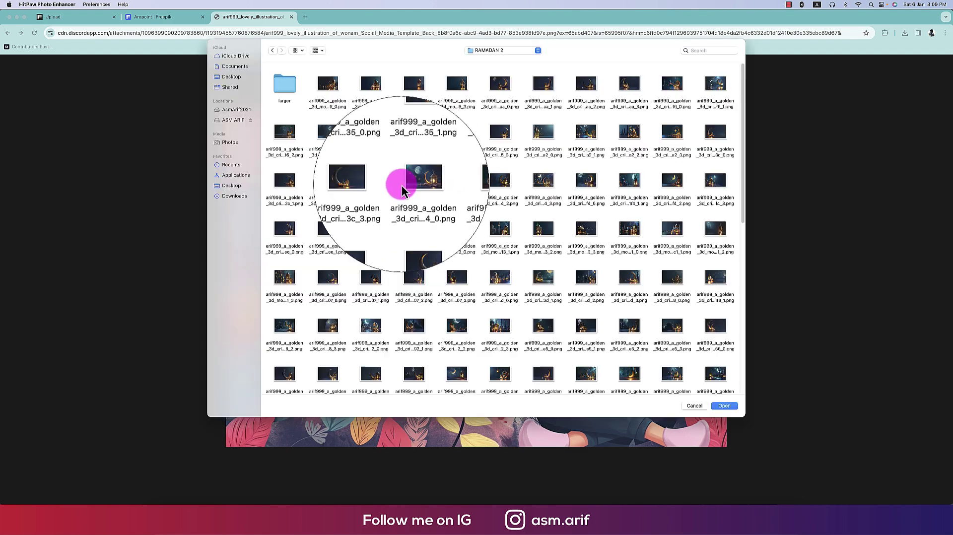
pyautogui.click(235, 195)
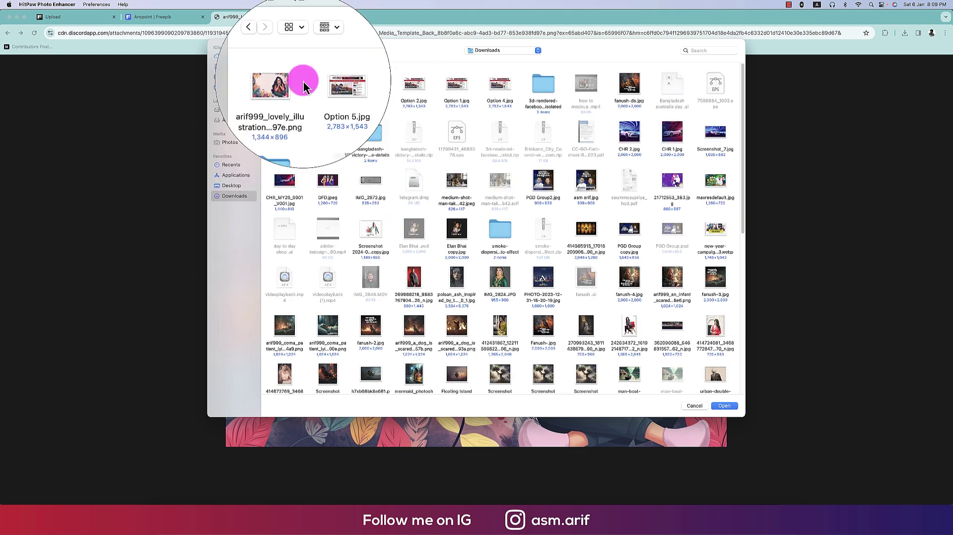
pyautogui.click(284, 83)
pyautogui.click(724, 405)
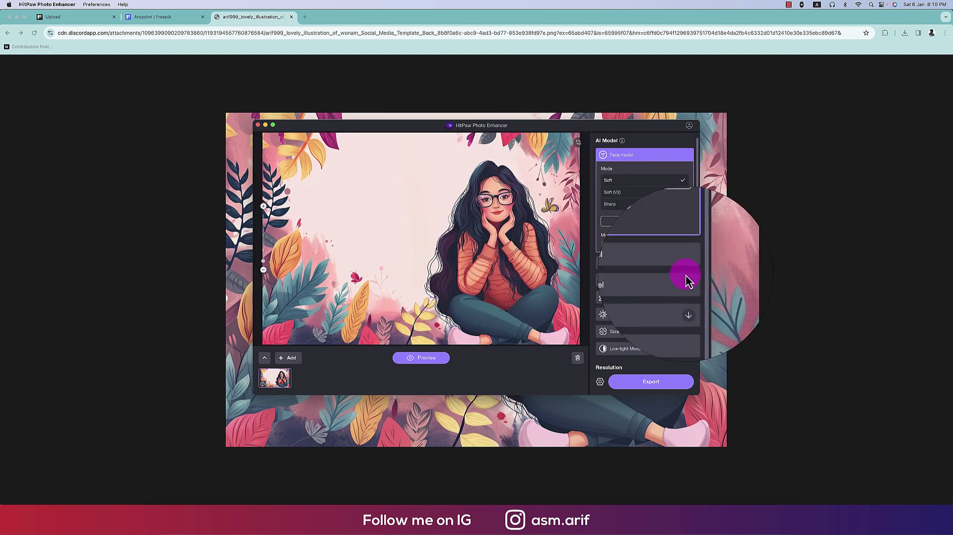
# - Try the General, Denoise and Face AI models on the illustration
pyautogui.click(643, 275)
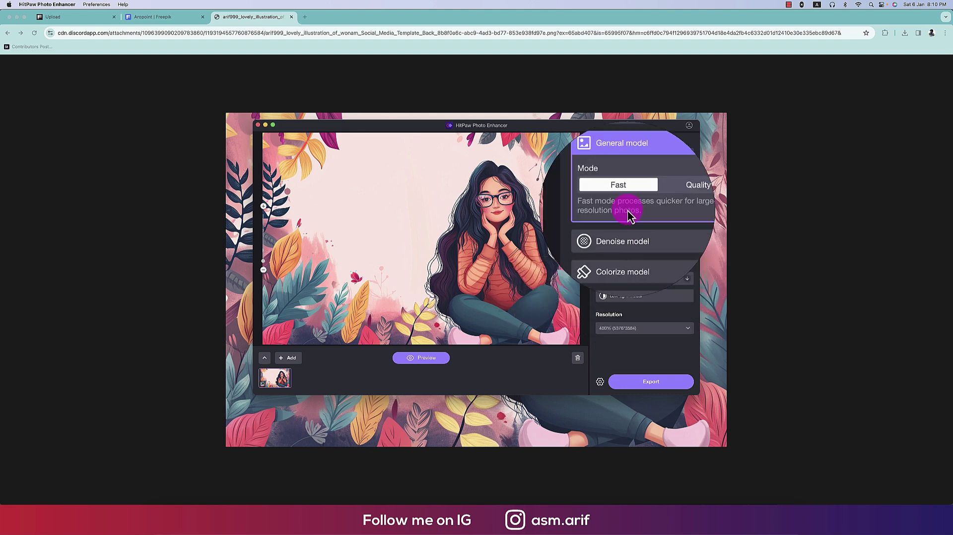
pyautogui.click(622, 237)
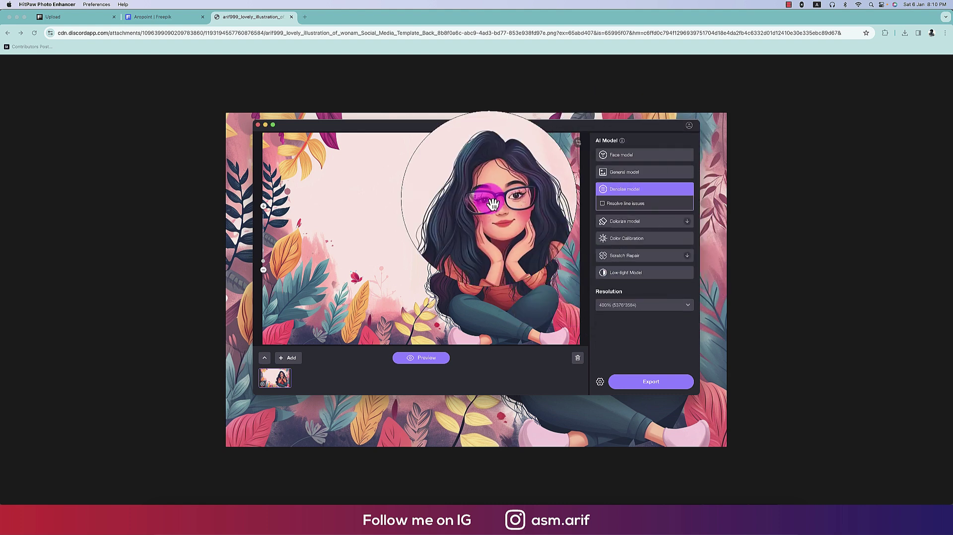
pyautogui.scroll(2, 496, 216)
pyautogui.scroll(2, 504, 214)
pyautogui.scroll(2, 512, 211)
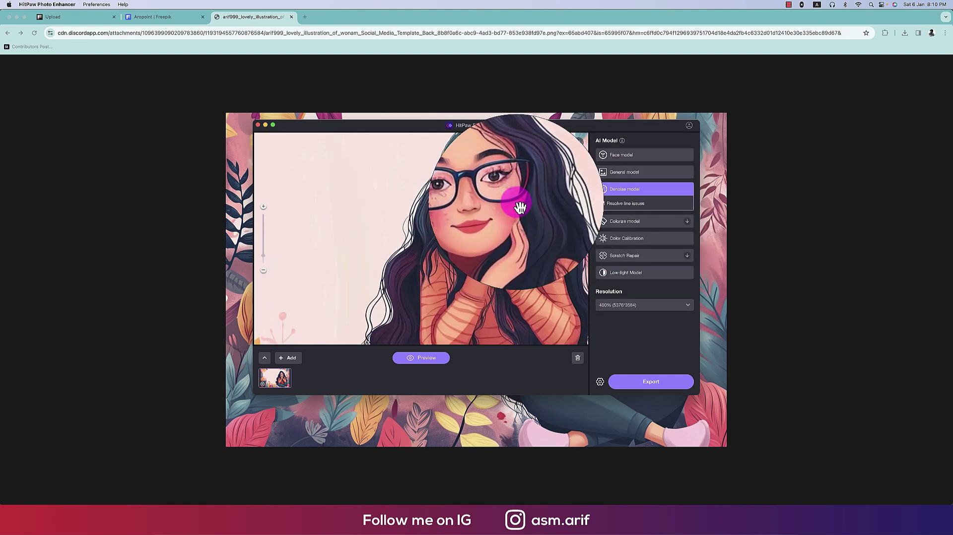
pyautogui.scroll(2, 520, 208)
pyautogui.scroll(-6, 520, 208)
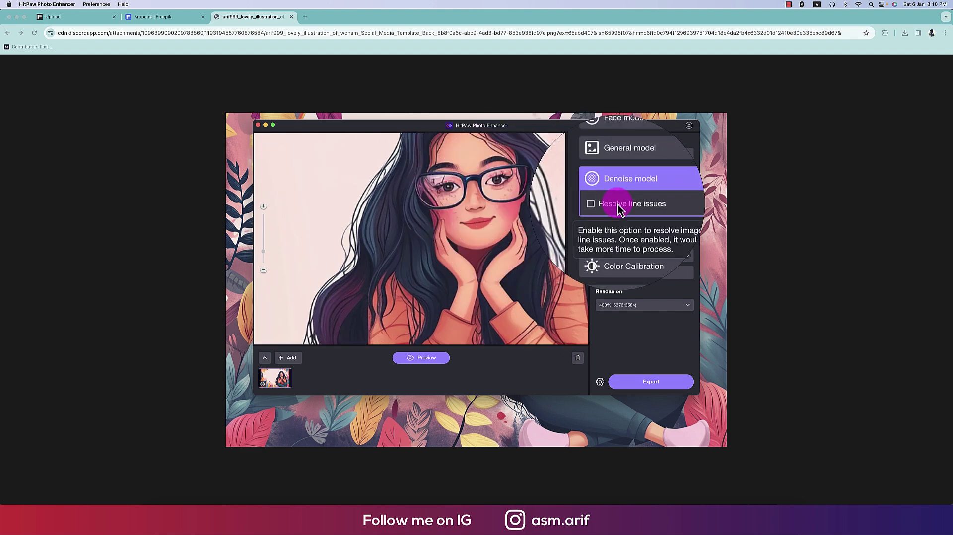
pyautogui.click(627, 154)
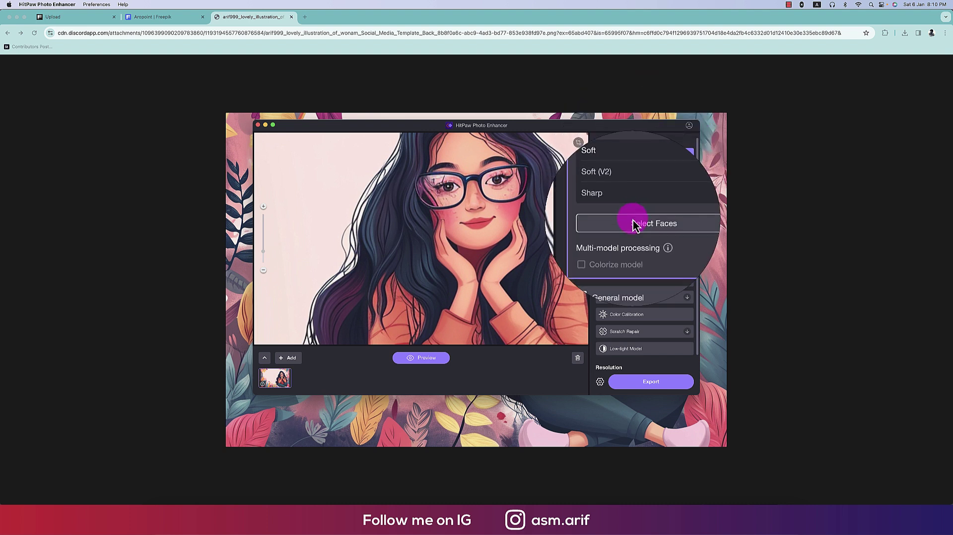
# - Choose the General model with Quality mode instead of Fast
pyautogui.click(655, 272)
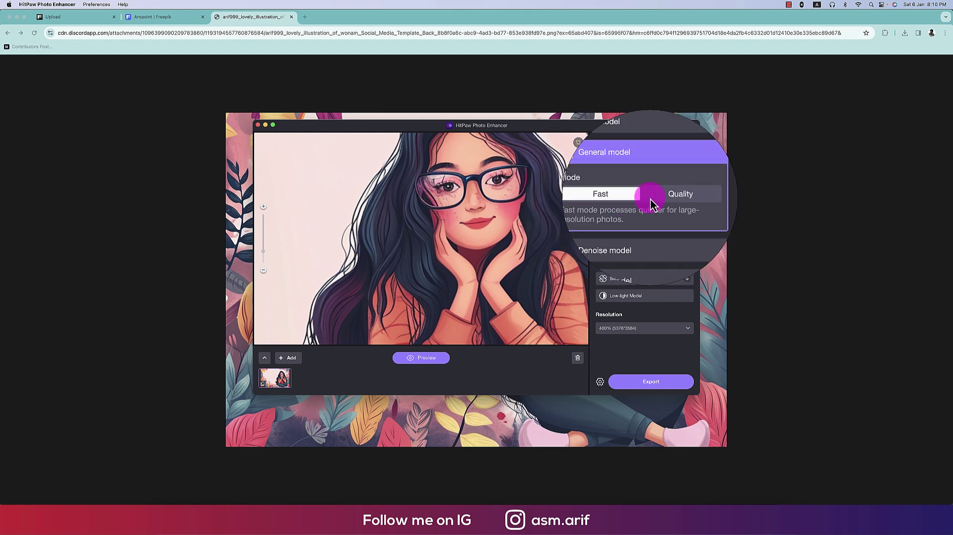
pyautogui.click(670, 198)
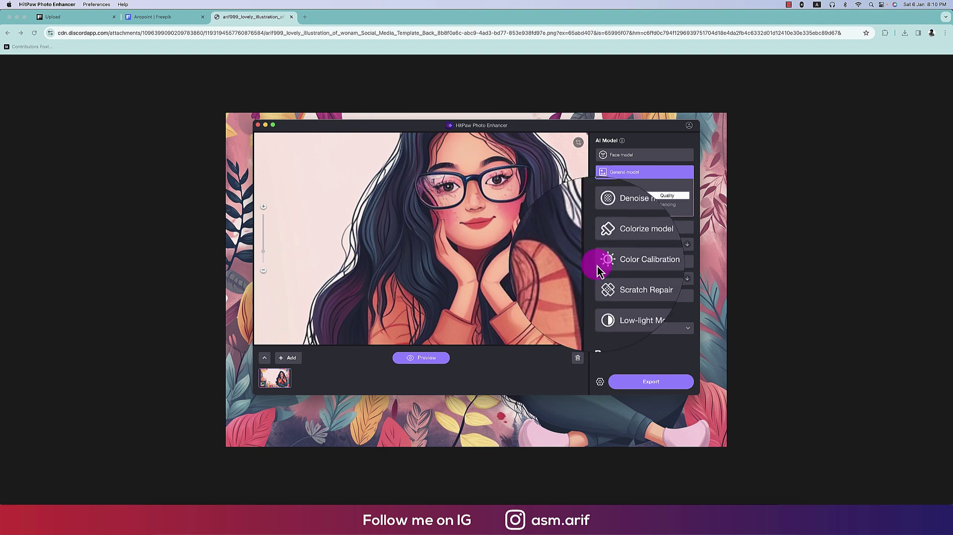
pyautogui.click(648, 233)
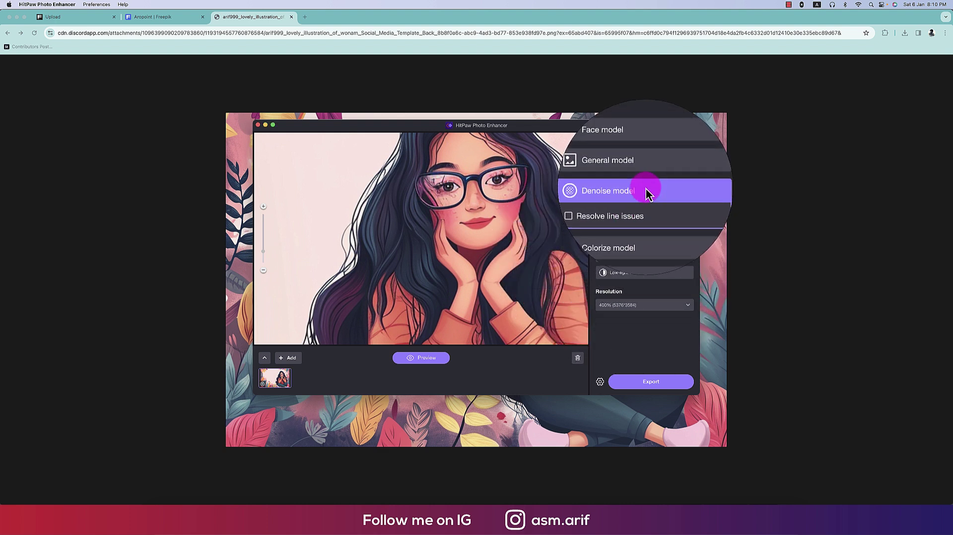
pyautogui.click(640, 172)
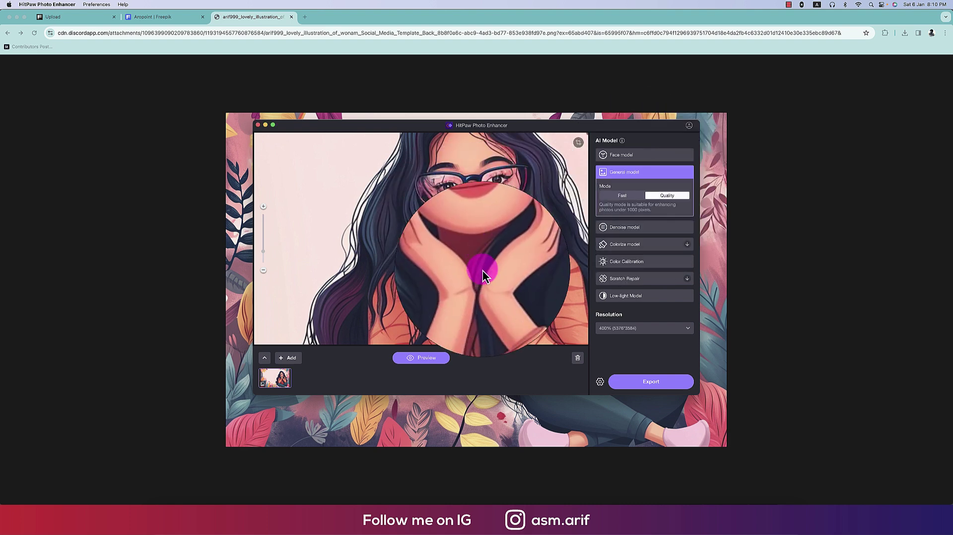
# - Set the export save location to the Downloads folder
pyautogui.click(600, 381)
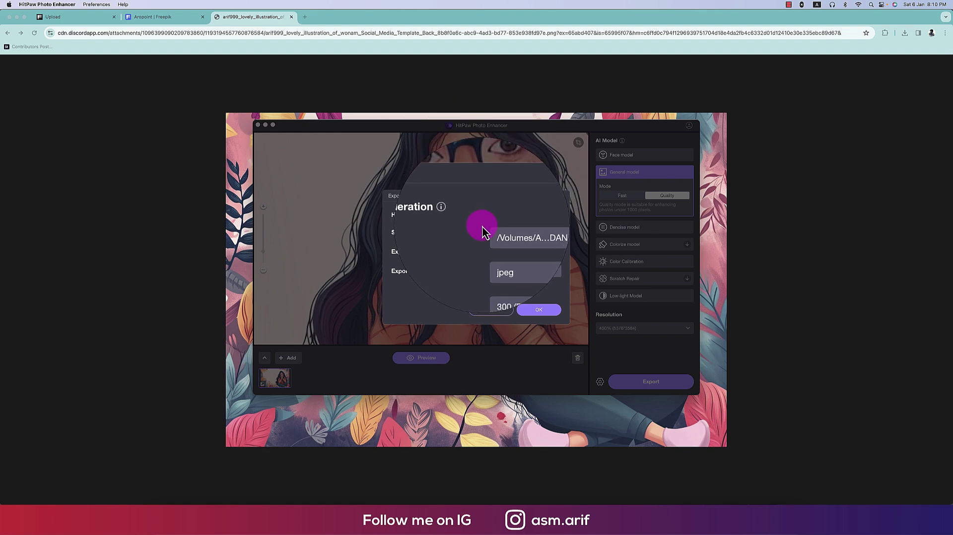
pyautogui.click(512, 240)
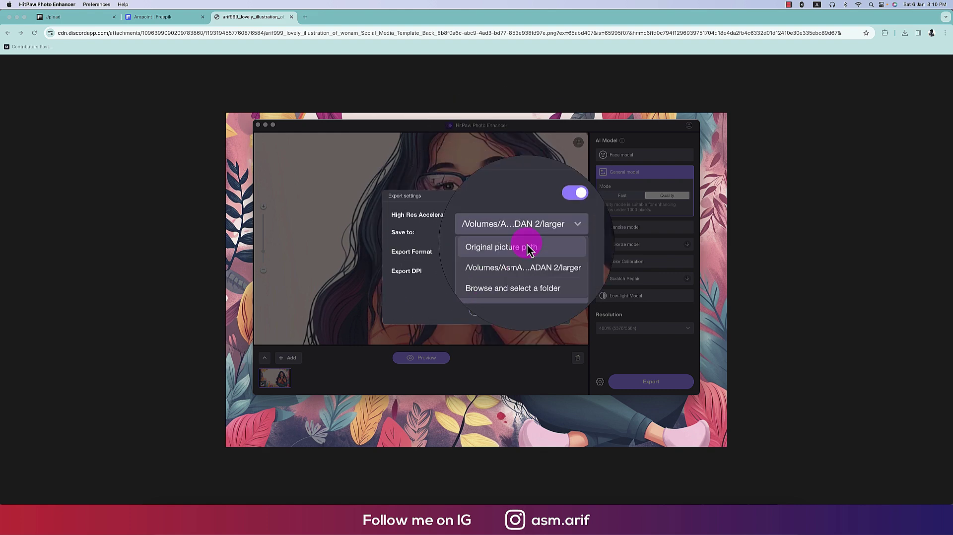
pyautogui.click(529, 273)
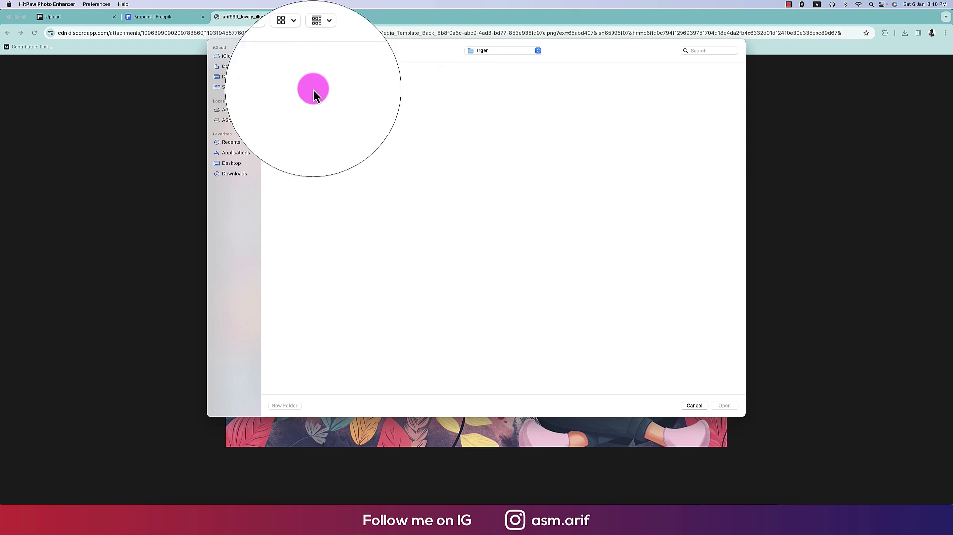
pyautogui.click(234, 174)
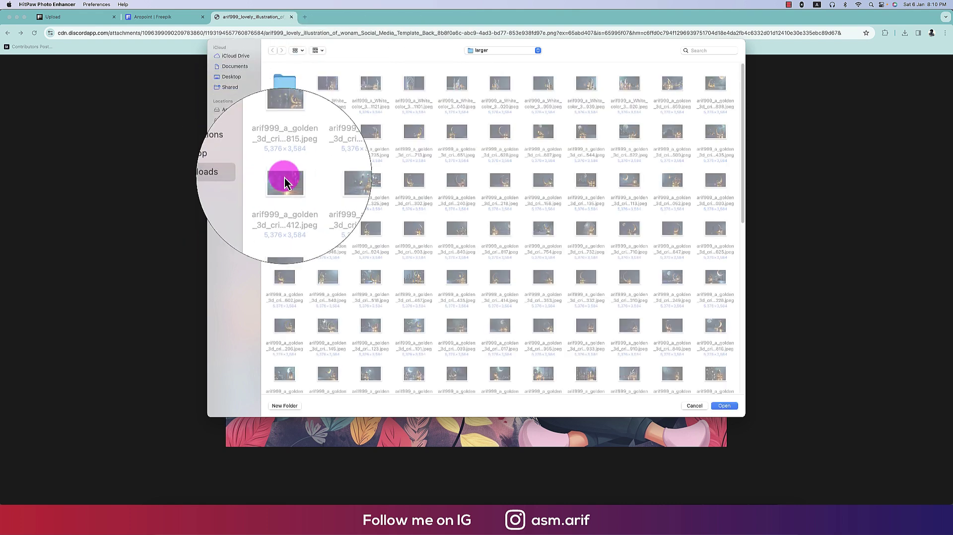
pyautogui.click(717, 404)
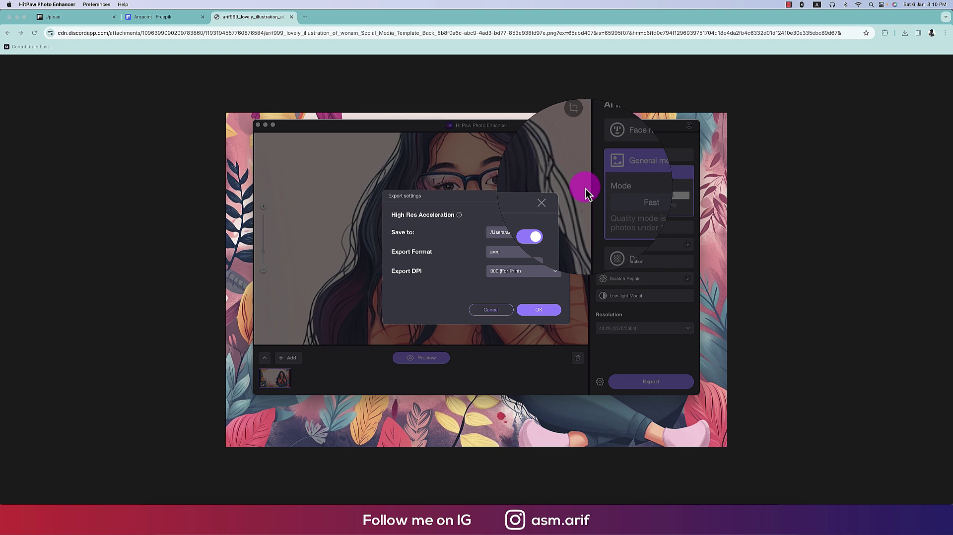
# - Set export format to jpeg at 300 DPI (For Print) and confirm
pyautogui.click(529, 252)
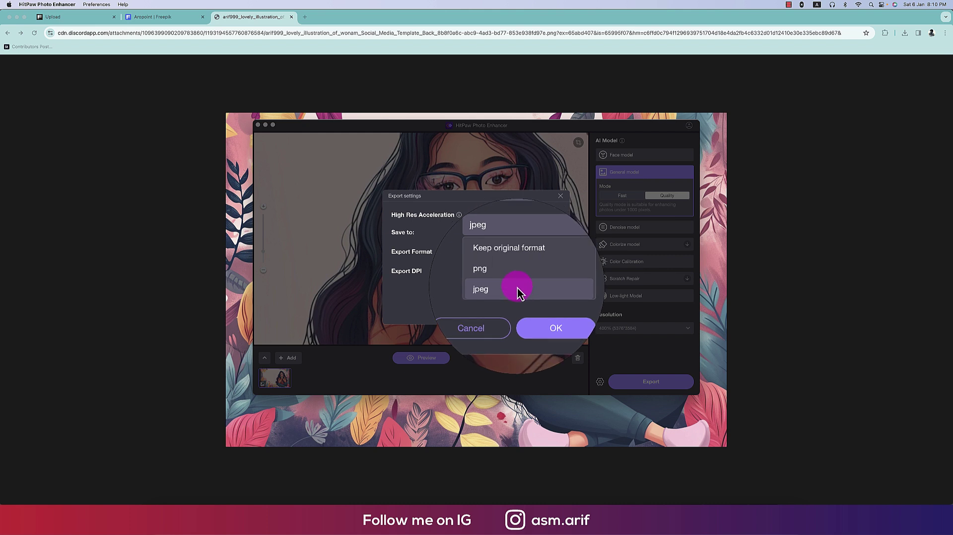
pyautogui.click(518, 290)
pyautogui.click(496, 270)
pyautogui.click(519, 270)
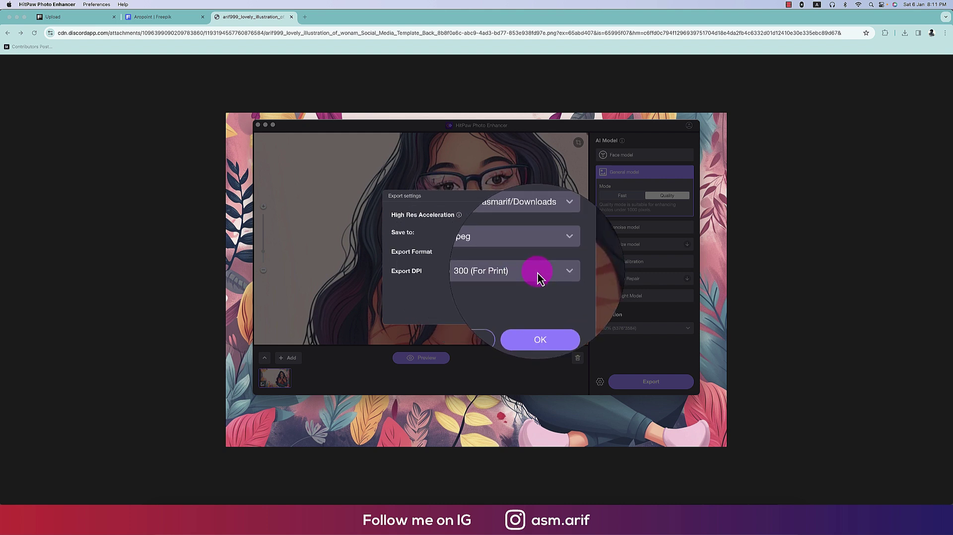
pyautogui.click(537, 273)
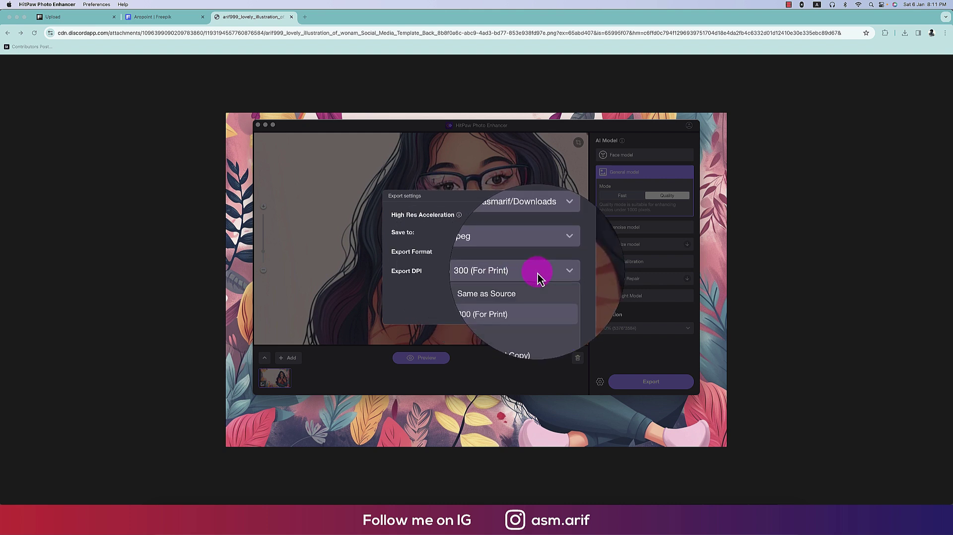
pyautogui.click(528, 299)
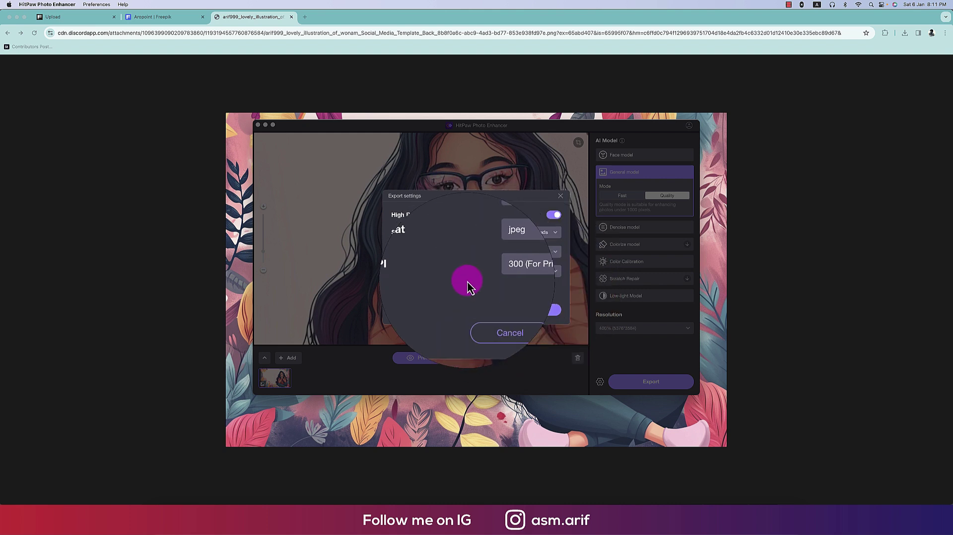
pyautogui.click(511, 273)
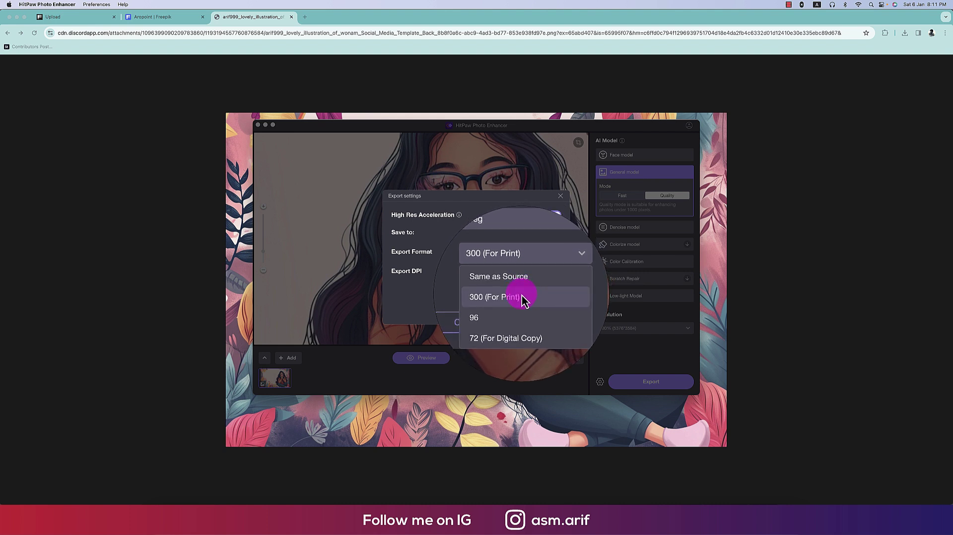
pyautogui.click(521, 299)
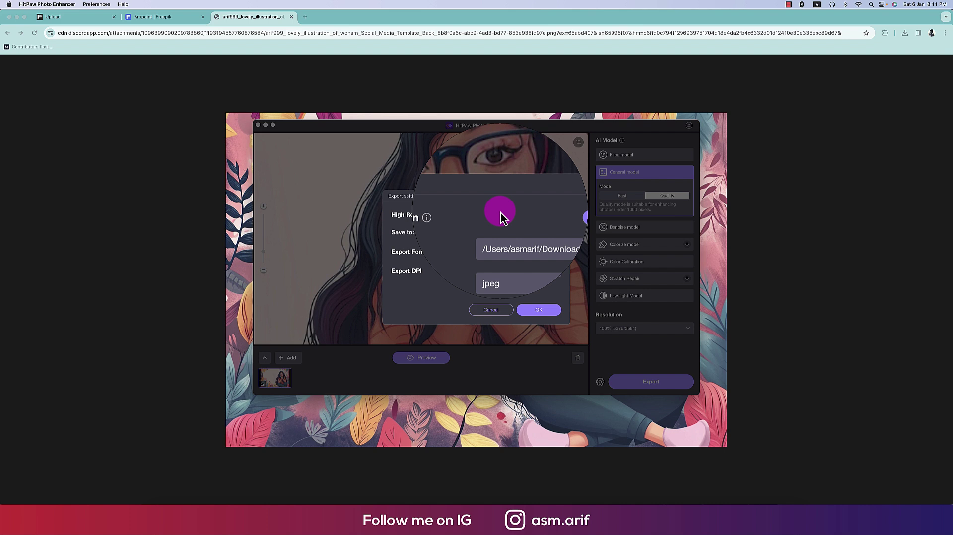
pyautogui.click(547, 312)
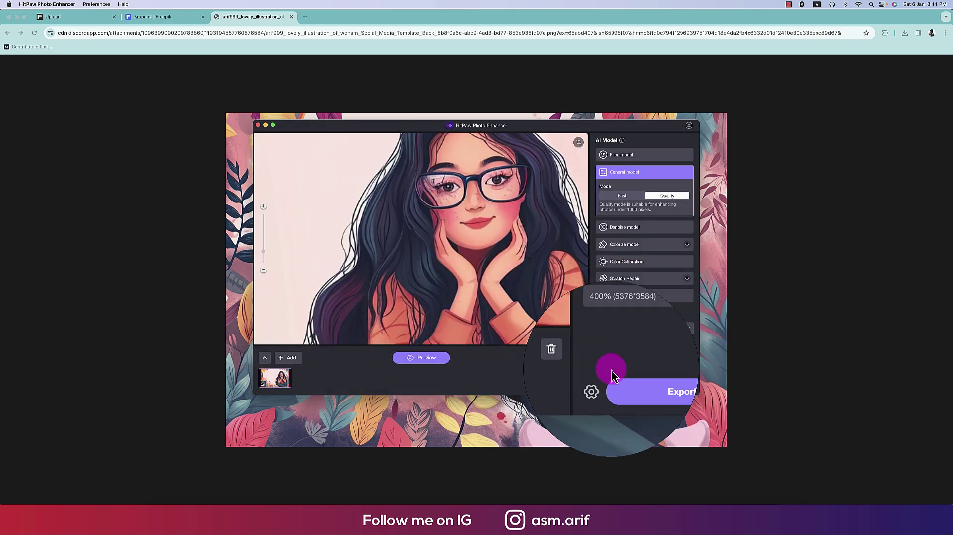
# - Export the enhanced illustration, then quit HitPaw Photo Enhancer
pyautogui.click(649, 387)
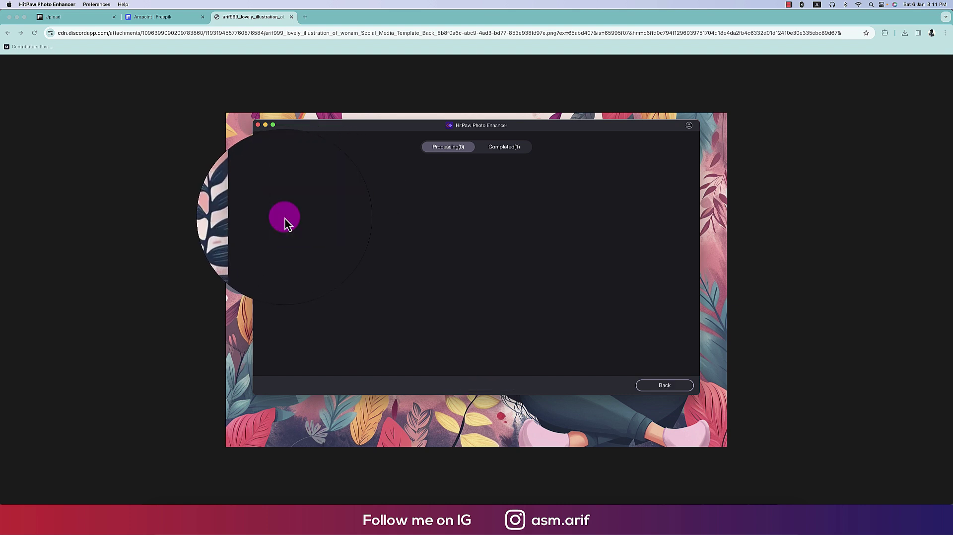
pyautogui.click(258, 125)
pyautogui.click(541, 275)
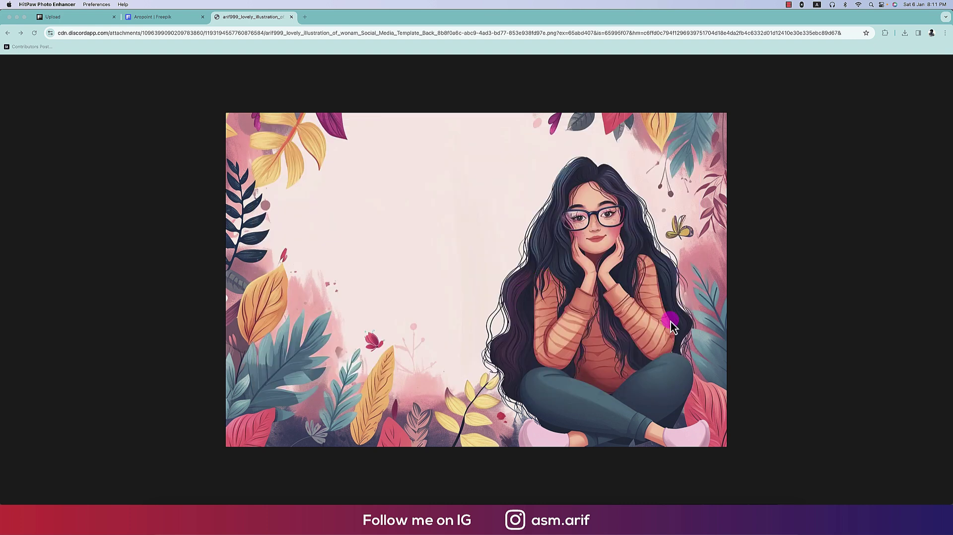
# - Open the enhanced illustration JPEG from Downloads in Photoshop and fit it on screen
pyautogui.moveTo(460, 532)
pyautogui.click(460, 496)
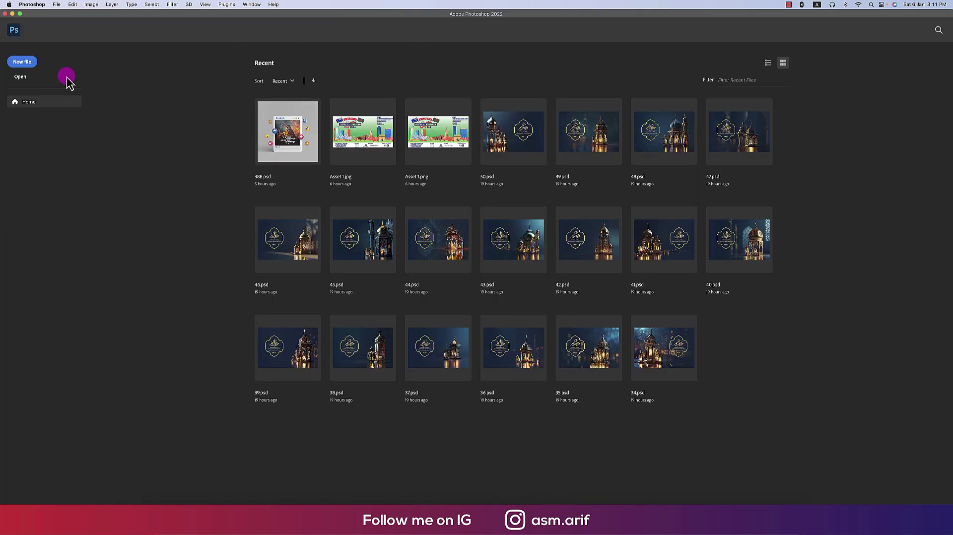
pyautogui.click(57, 4)
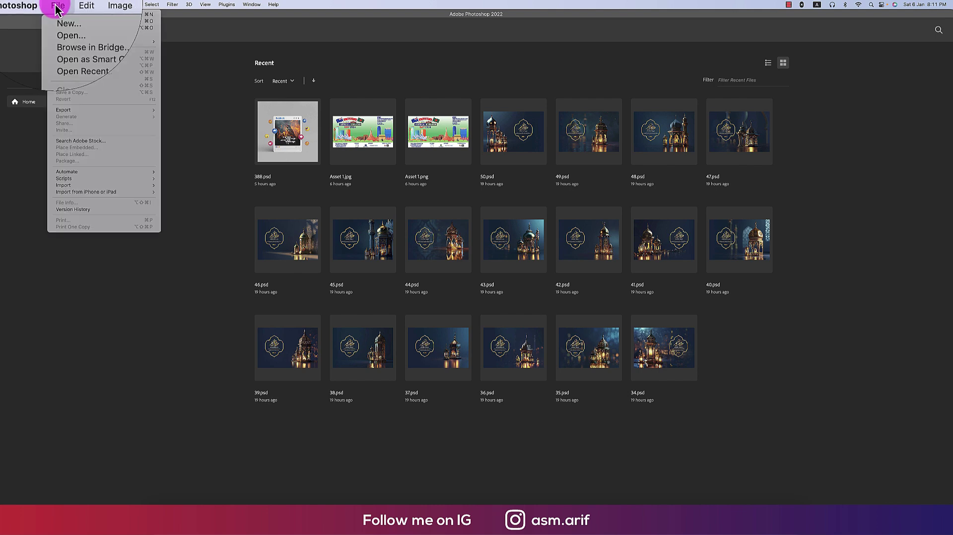
pyautogui.click(71, 24)
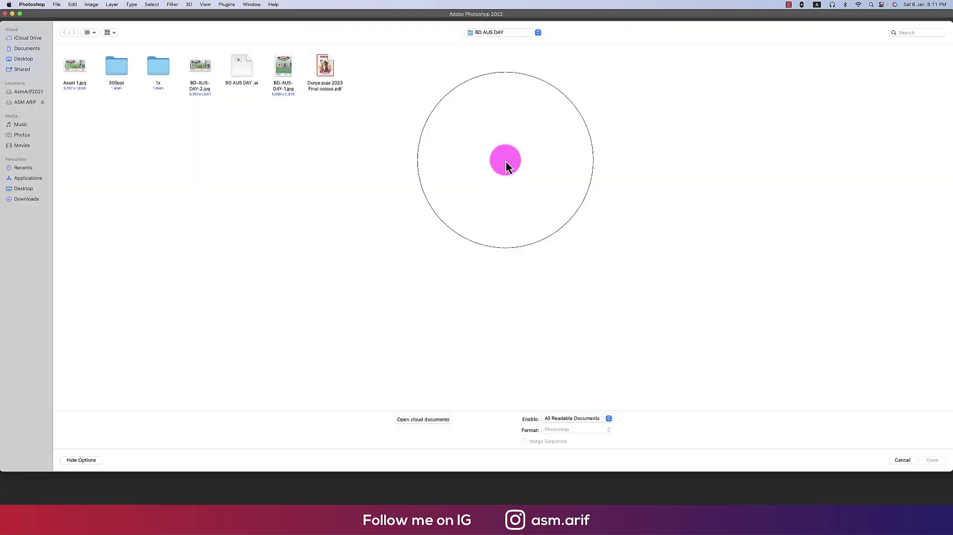
pyautogui.click(28, 198)
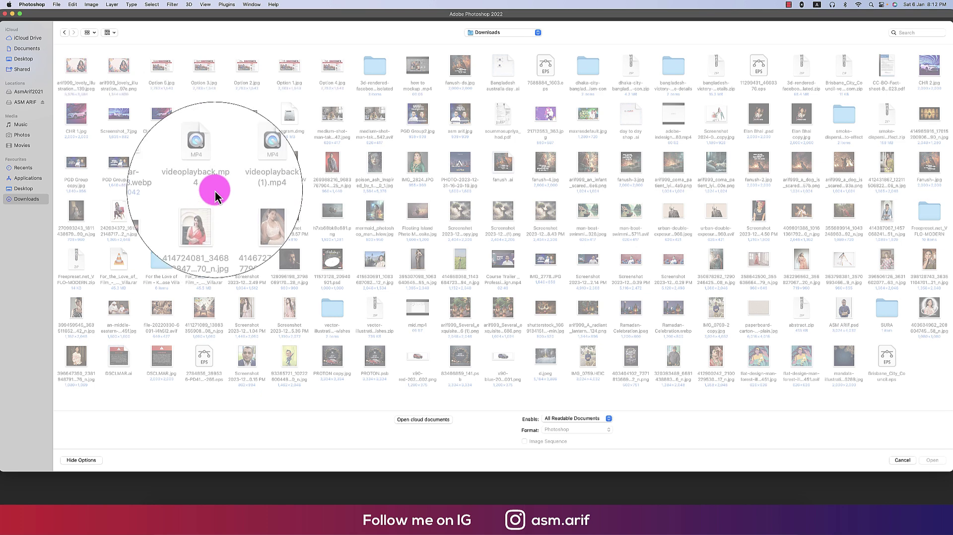
pyautogui.click(77, 69)
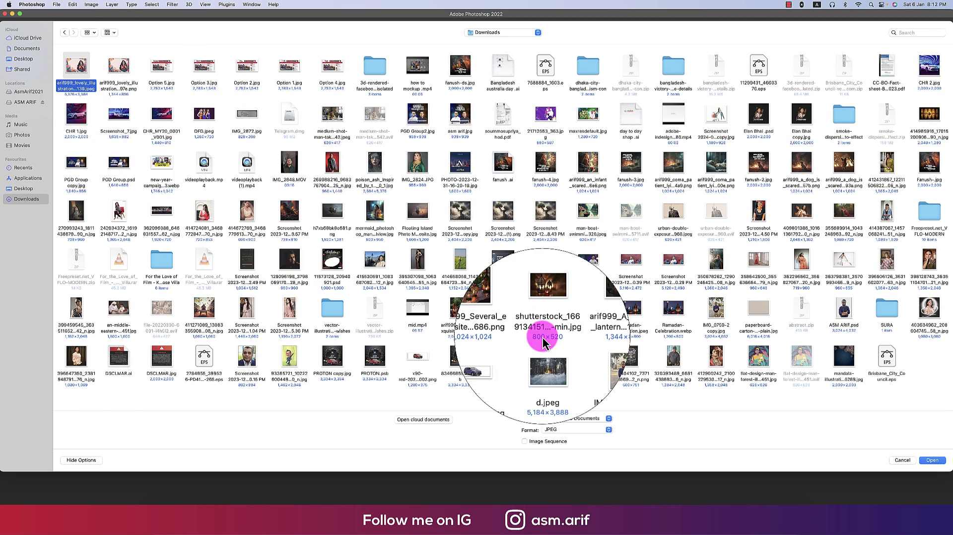
pyautogui.click(923, 460)
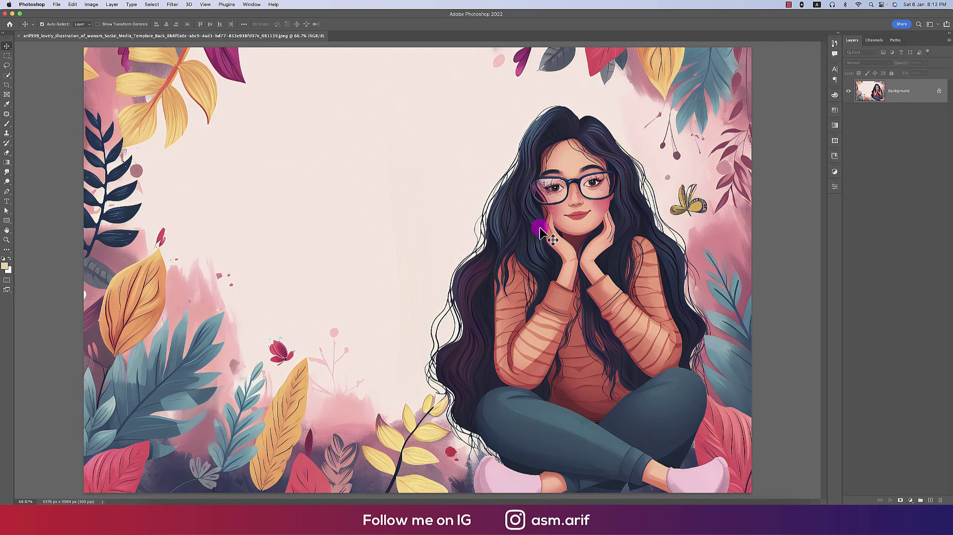
pyautogui.hotkey('ctrl', '-')
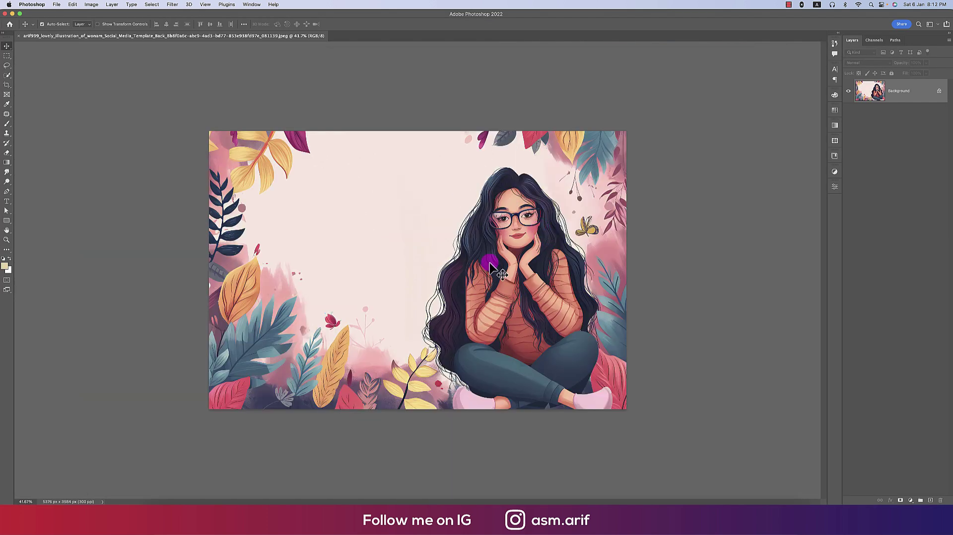
pyautogui.hotkey('ctrl', '+')
pyautogui.hotkey('ctrl', '-')
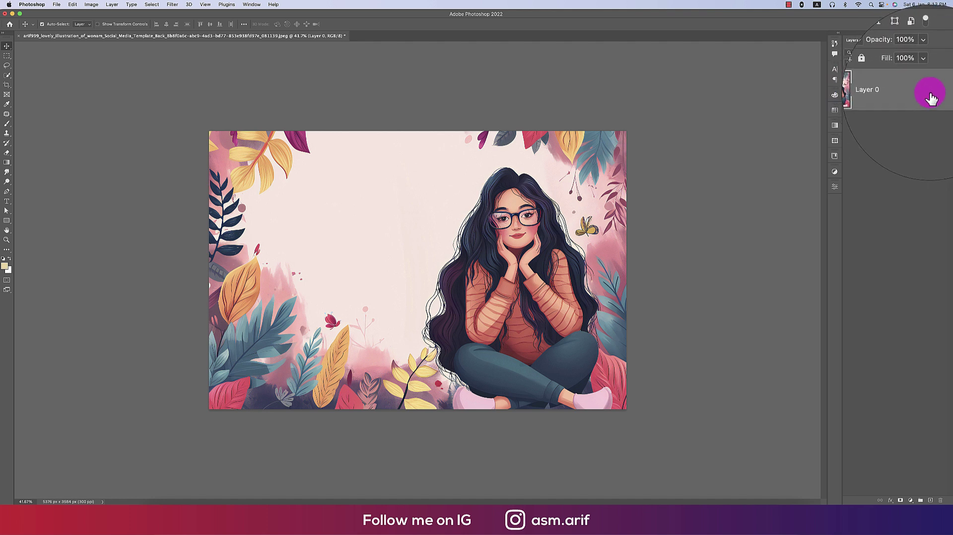
# - Convert Layer 0 to a smart object and rename it BG
pyautogui.rightClick(919, 95)
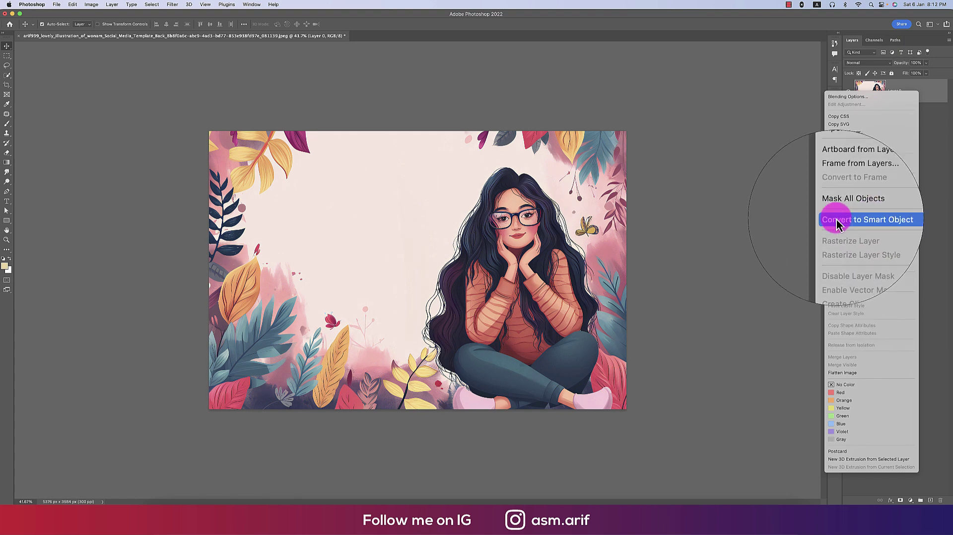
pyautogui.click(855, 220)
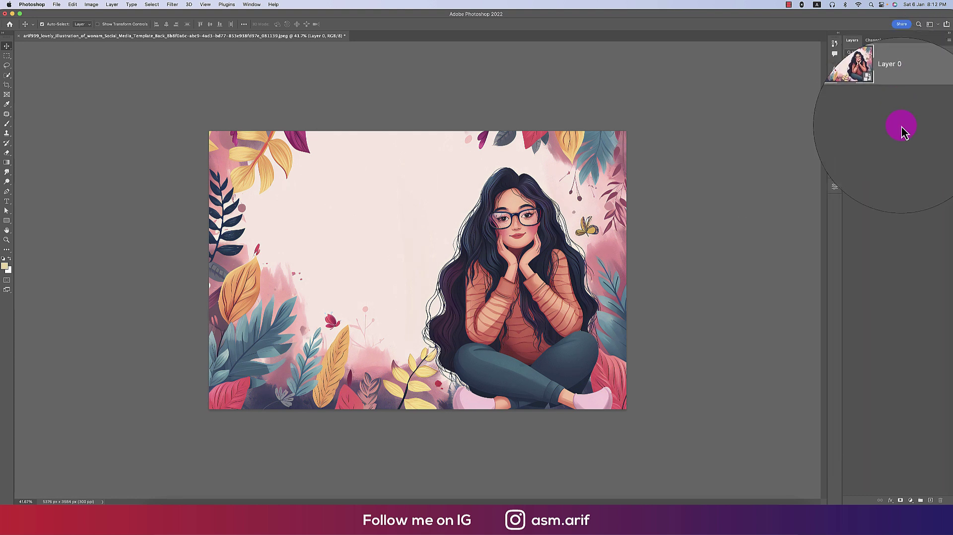
pyautogui.doubleClick(894, 91)
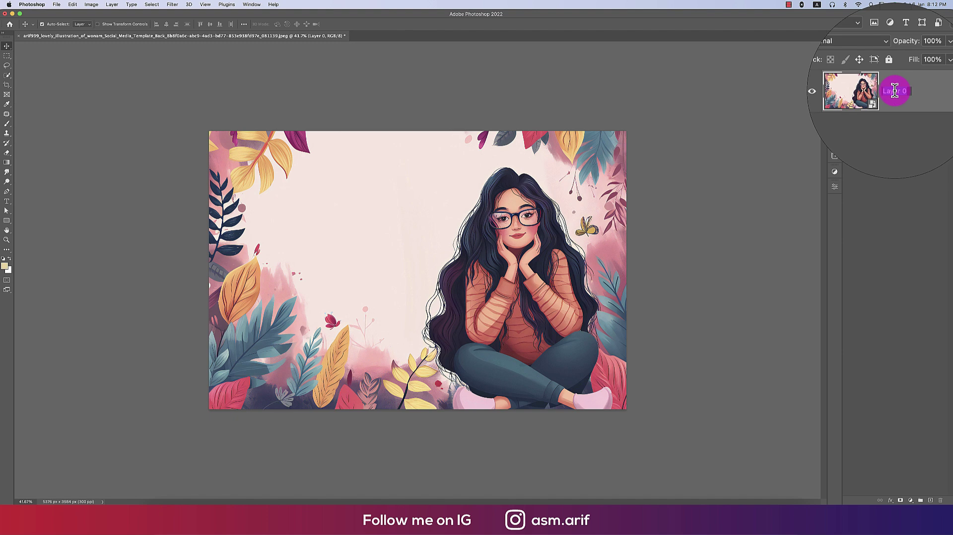
pyautogui.write('BG')
pyautogui.click(916, 93)
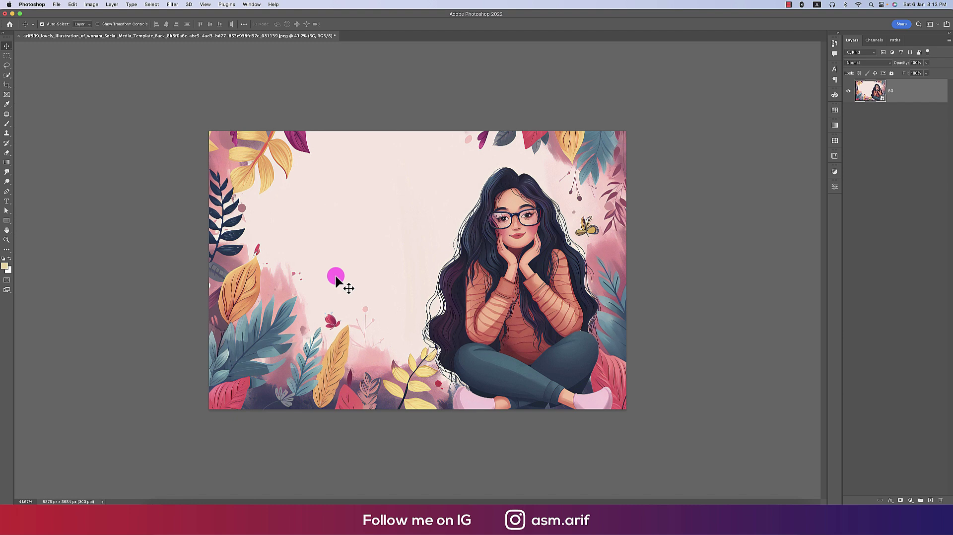
# - Search Google for 'freepik' in a new Chrome tab and open the Freepik site
pyautogui.click(261, 499)
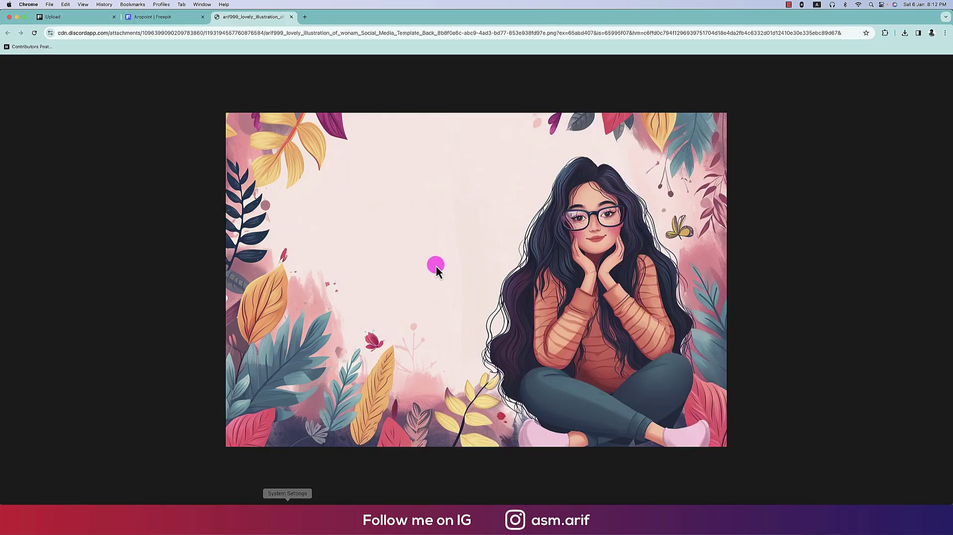
pyautogui.click(302, 16)
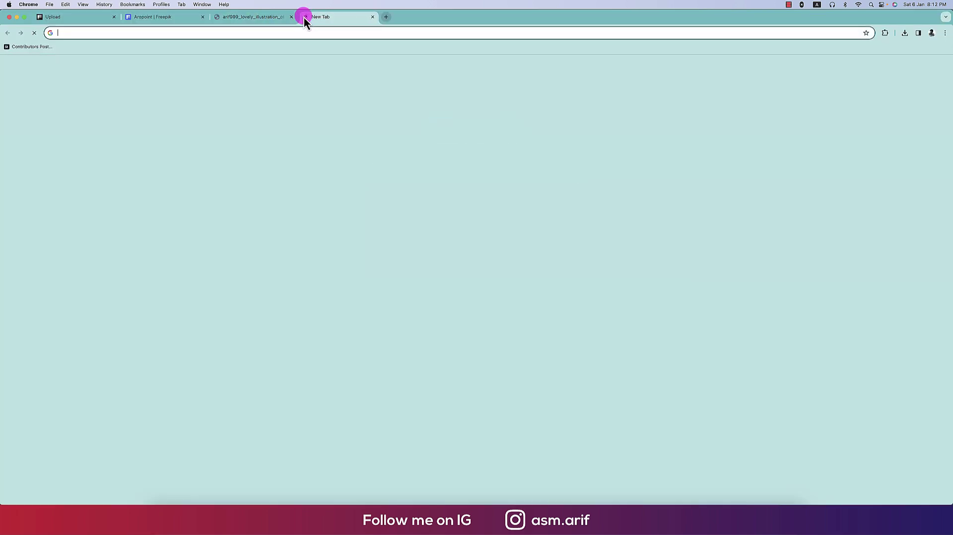
pyautogui.write('fre')
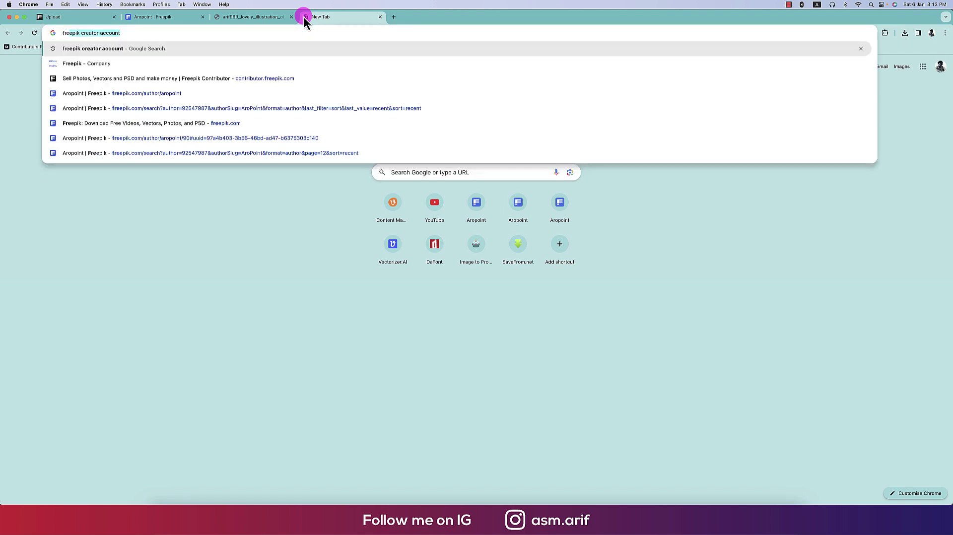
pyautogui.press('Right')
pyautogui.press('BackSpace')
pyautogui.press('BackSpace')
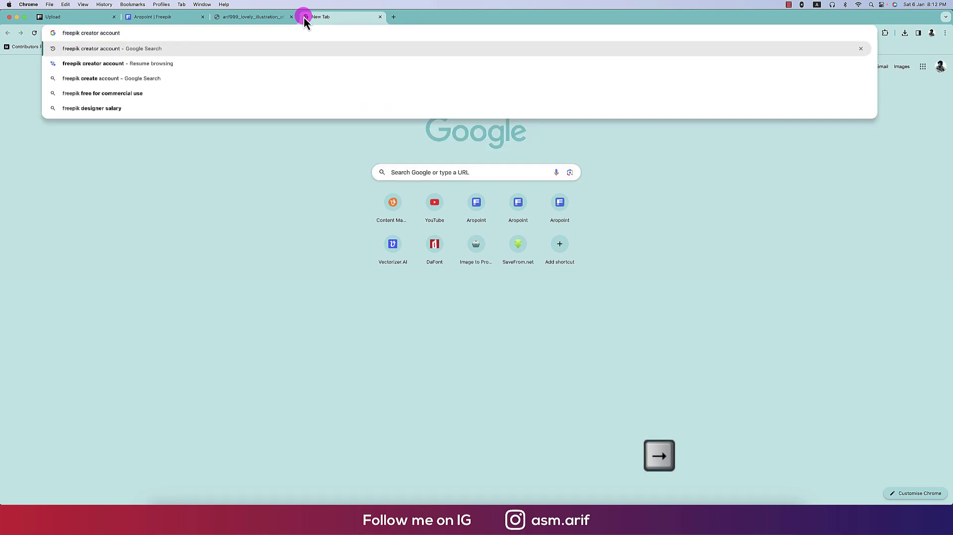
pyautogui.press('BackSpace')
pyautogui.press('BackSpace')
pyautogui.press('BackSpace')
pyautogui.press('BackSpace')
pyautogui.press('BackSpace')
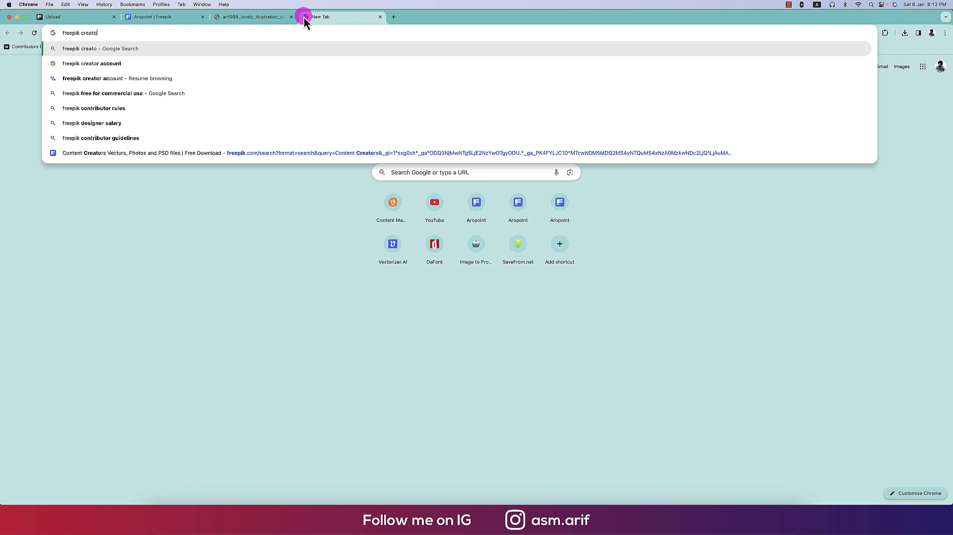
pyautogui.press('BackSpace')
pyautogui.press('BackSpace')
pyautogui.press('BackSpace')
pyautogui.press('BackSpace')
pyautogui.press('BackSpace')
pyautogui.press('BackSpace')
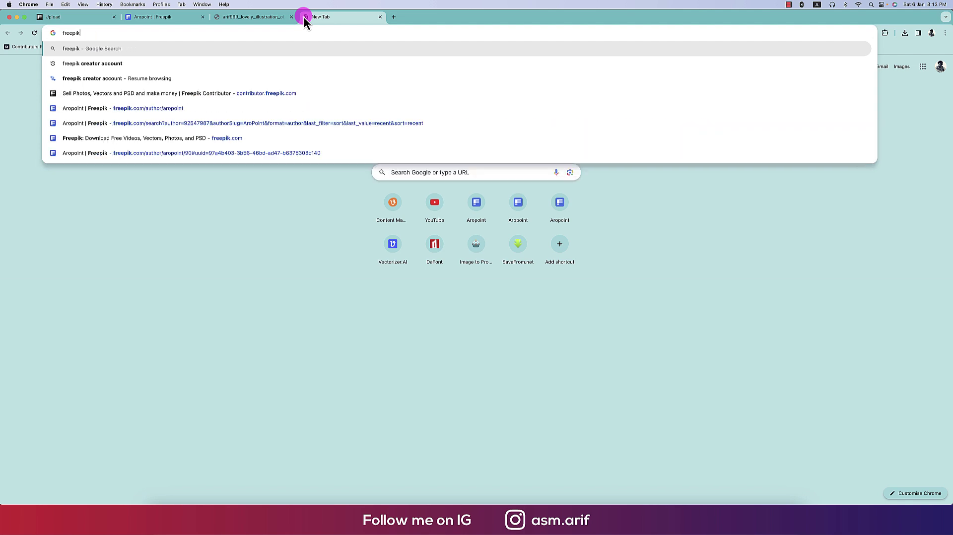
pyautogui.press('Return')
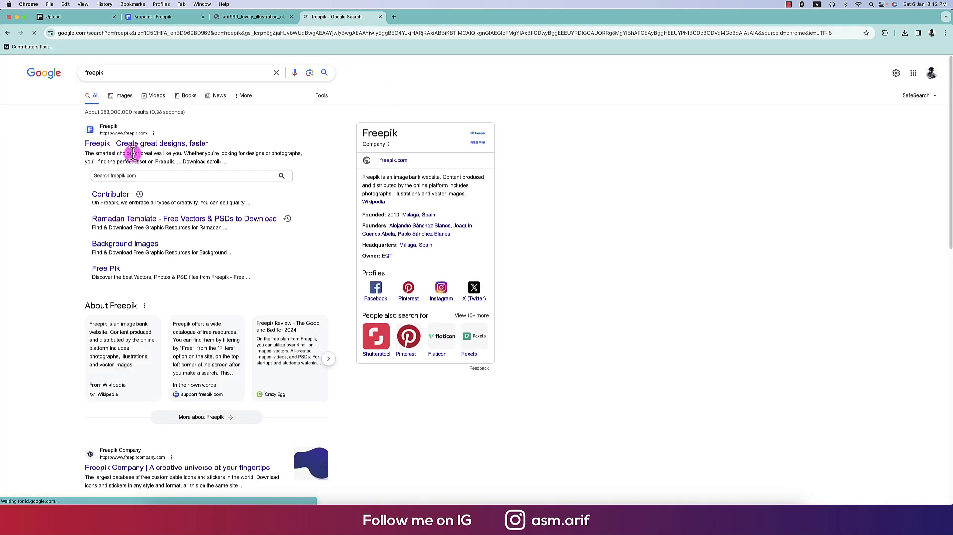
pyautogui.click(128, 154)
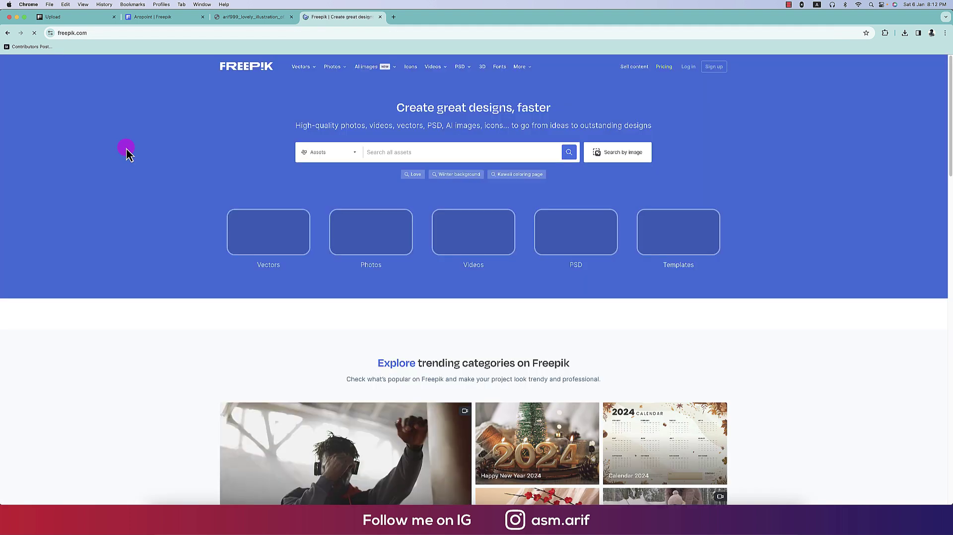
# - Search Freepik for 'womens day' and browse the PSD-only results
pyautogui.click(411, 155)
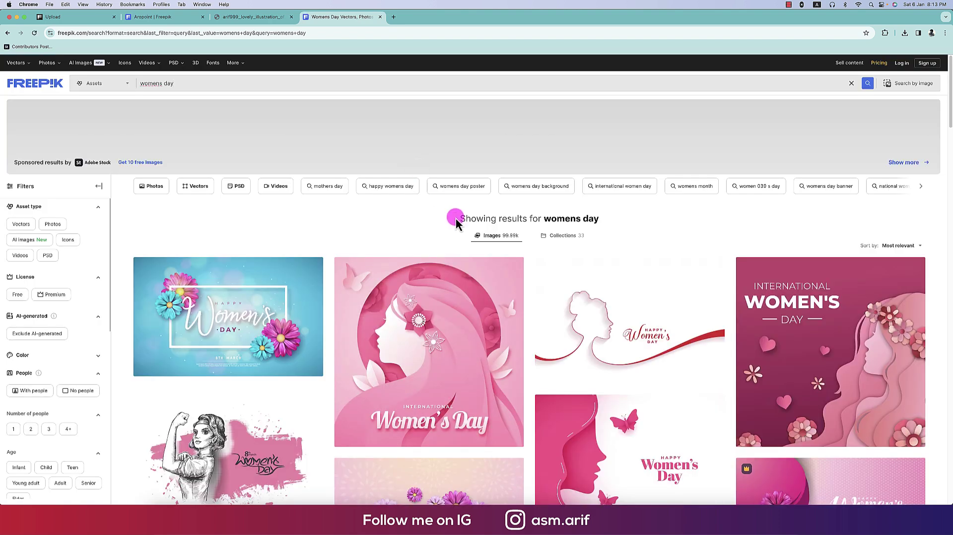
pyautogui.scroll(-3, 452, 213)
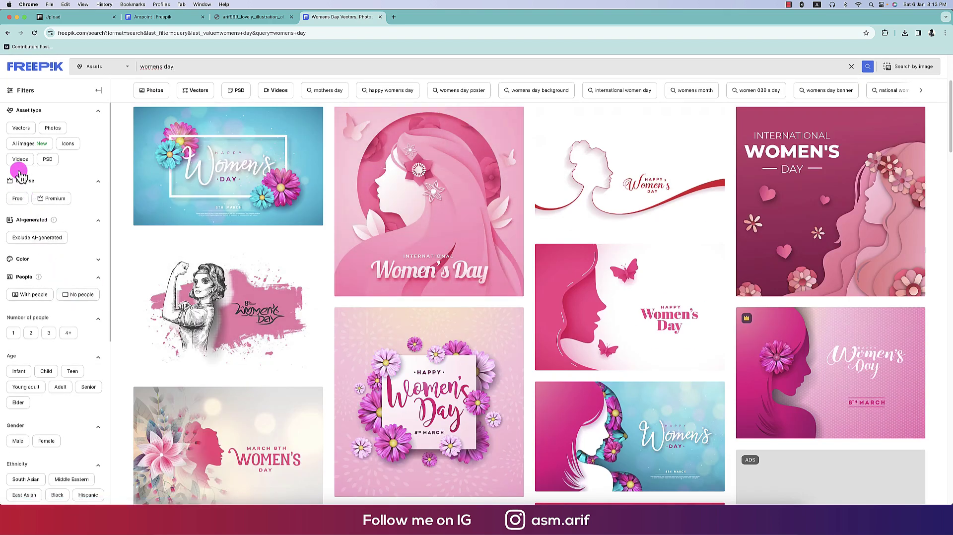
pyautogui.click(48, 160)
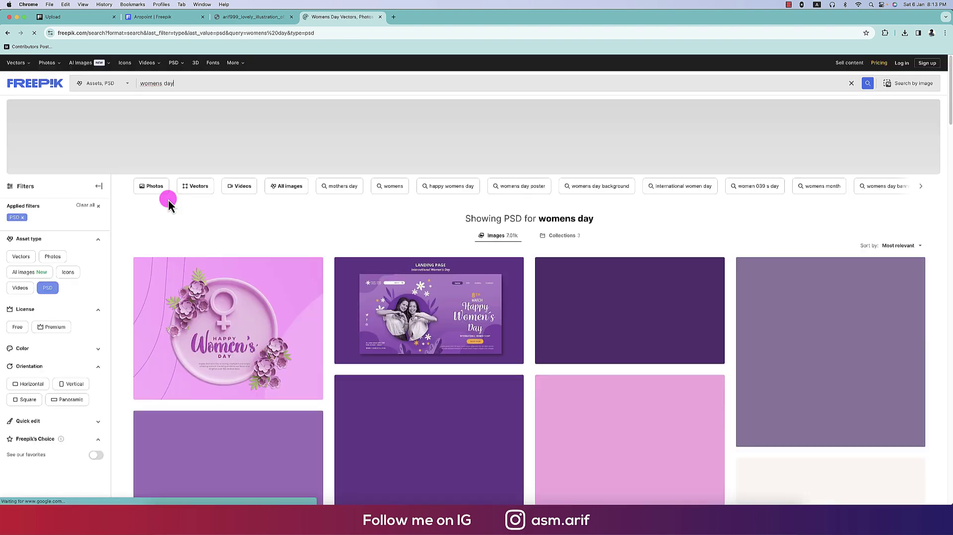
pyautogui.scroll(-1, 491, 231)
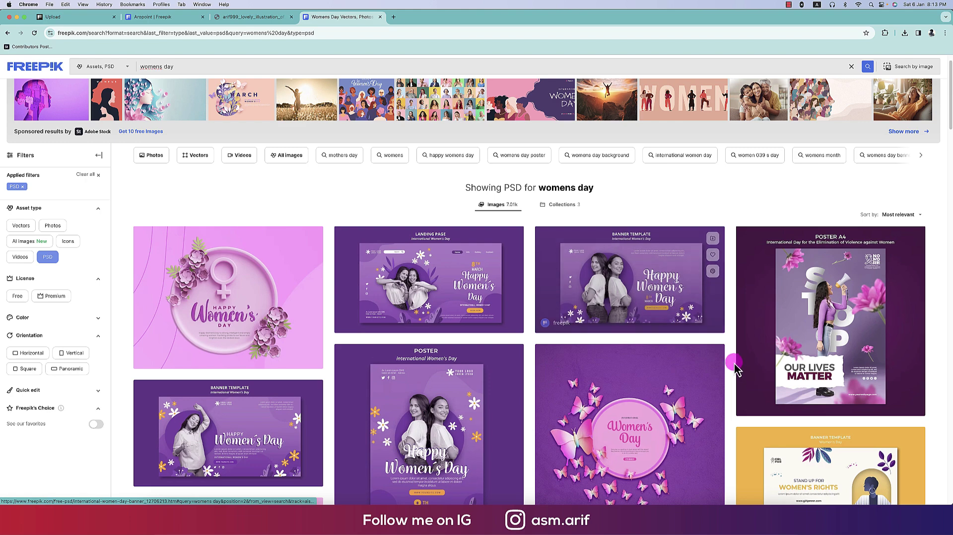
pyautogui.scroll(-1, 734, 367)
pyautogui.scroll(-4, 735, 367)
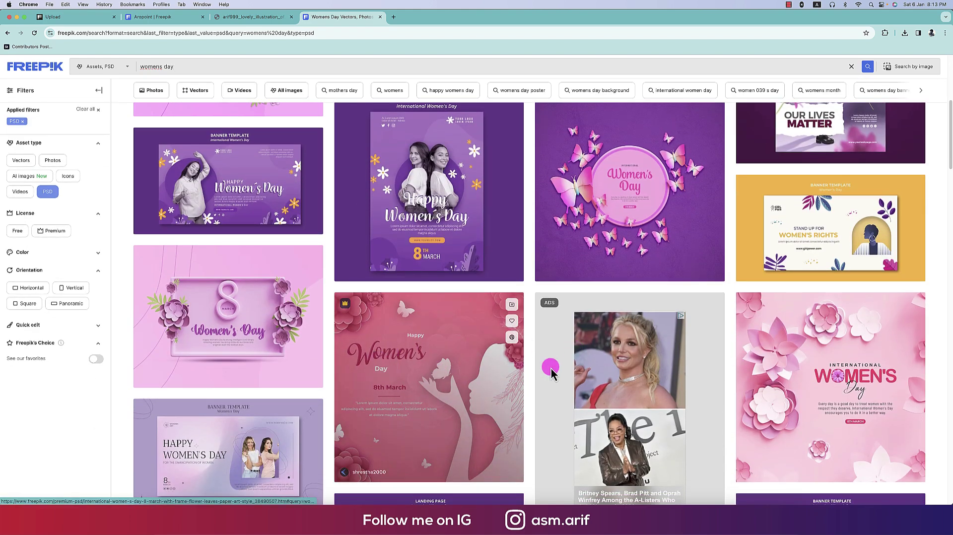
pyautogui.scroll(-2, 552, 370)
pyautogui.scroll(-1, 554, 372)
pyautogui.scroll(-1, 554, 373)
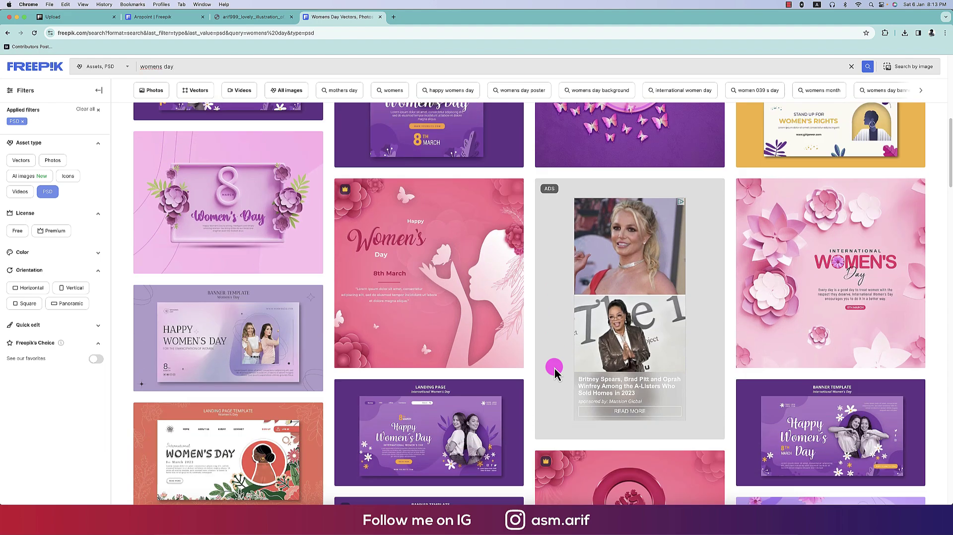
pyautogui.scroll(-2, 556, 372)
pyautogui.scroll(-2, 556, 373)
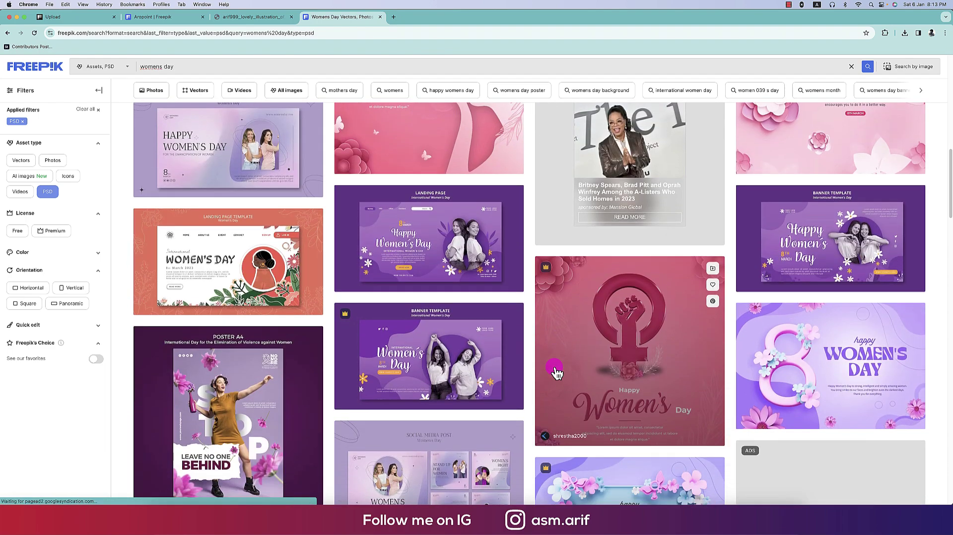
pyautogui.scroll(-3, 555, 372)
pyautogui.scroll(-2, 555, 372)
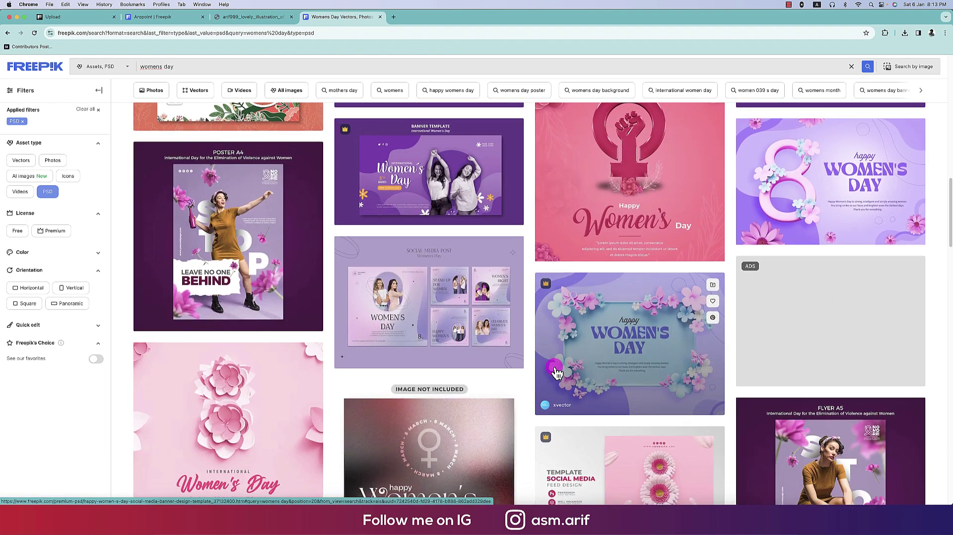
pyautogui.scroll(-3, 556, 372)
pyautogui.scroll(-1, 555, 372)
pyautogui.scroll(-3, 556, 372)
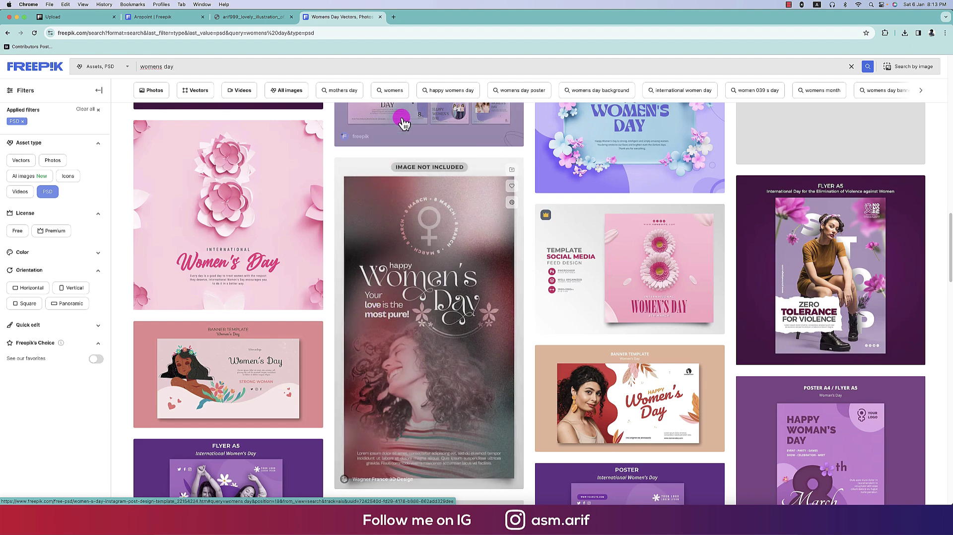
# - Browse the 'happy womens day' image results, leaving a blank new tab open
pyautogui.click(455, 91)
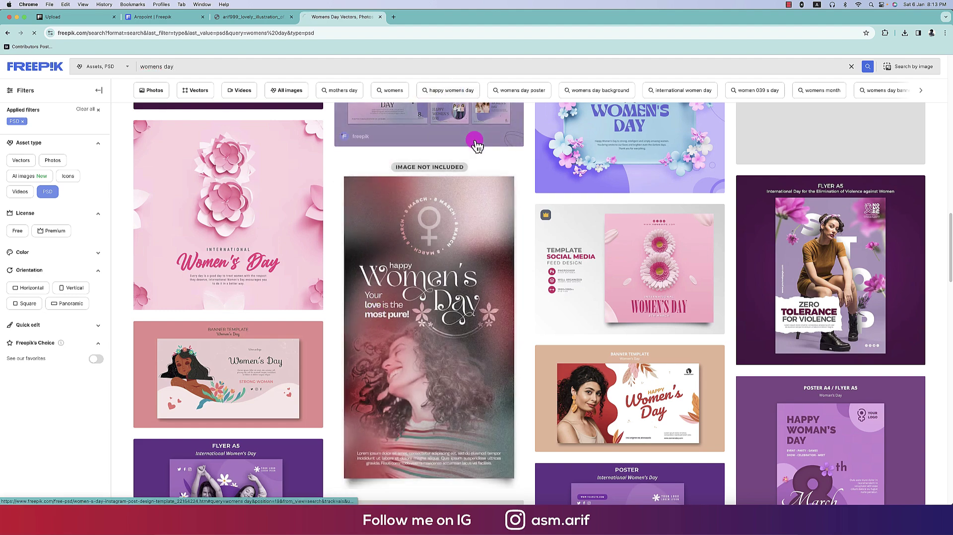
pyautogui.scroll(-3, 489, 187)
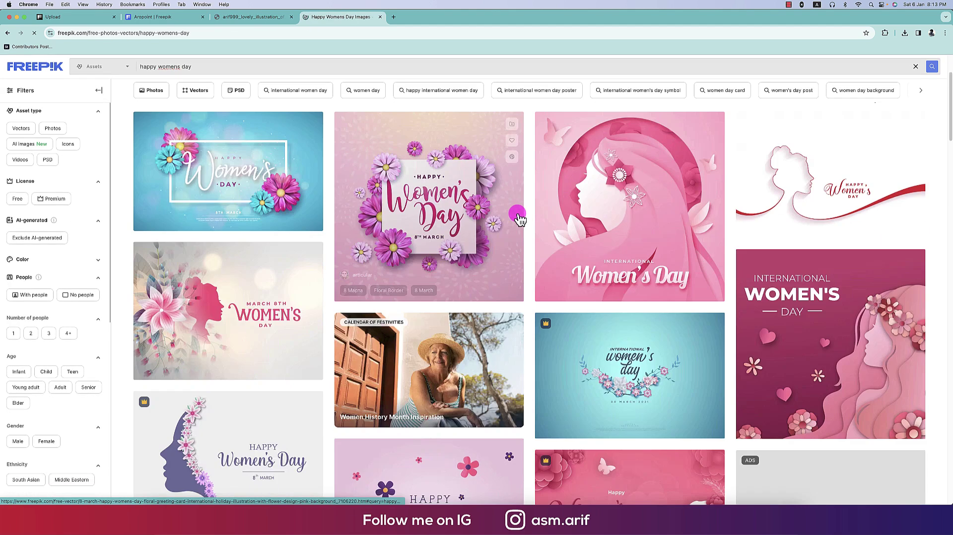
pyautogui.scroll(-2, 517, 214)
pyautogui.scroll(-4, 518, 217)
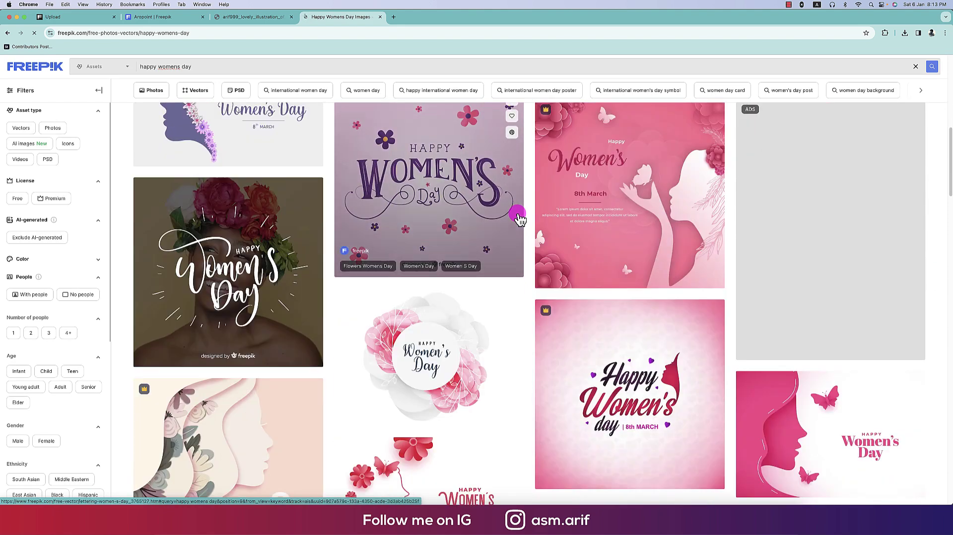
pyautogui.scroll(-2, 645, 208)
pyautogui.scroll(-2, 685, 243)
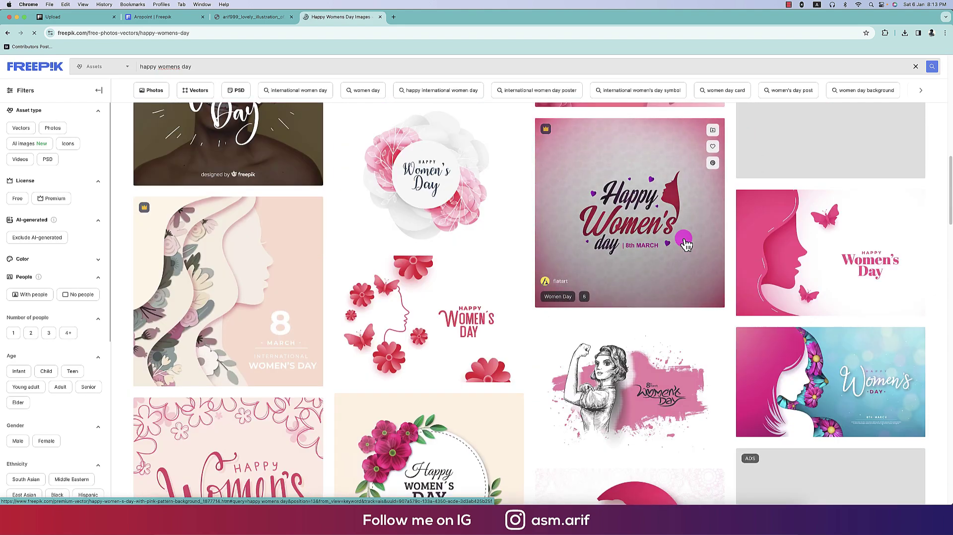
pyautogui.scroll(-4, 685, 243)
pyautogui.scroll(-1, 686, 244)
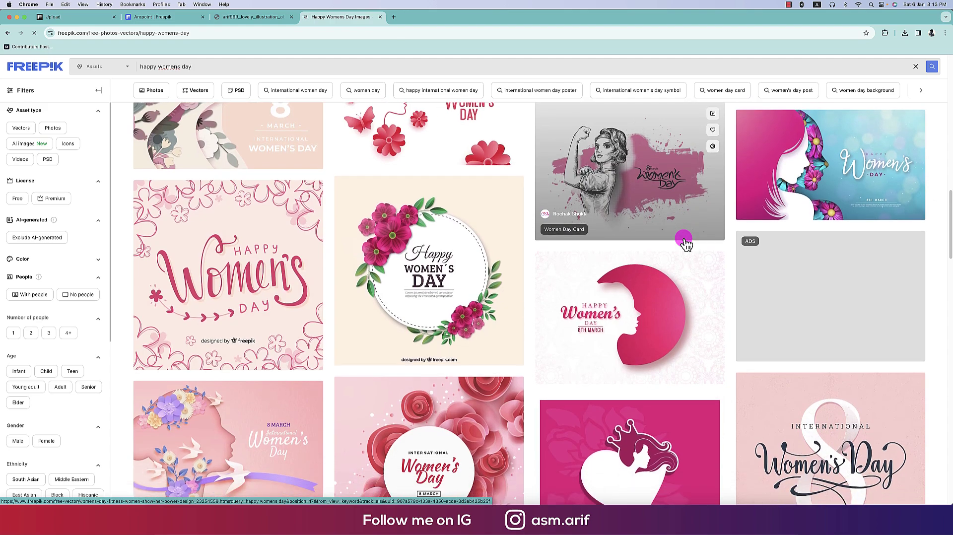
pyautogui.scroll(-3, 685, 243)
pyautogui.scroll(-2, 685, 243)
pyautogui.scroll(-2, 685, 243)
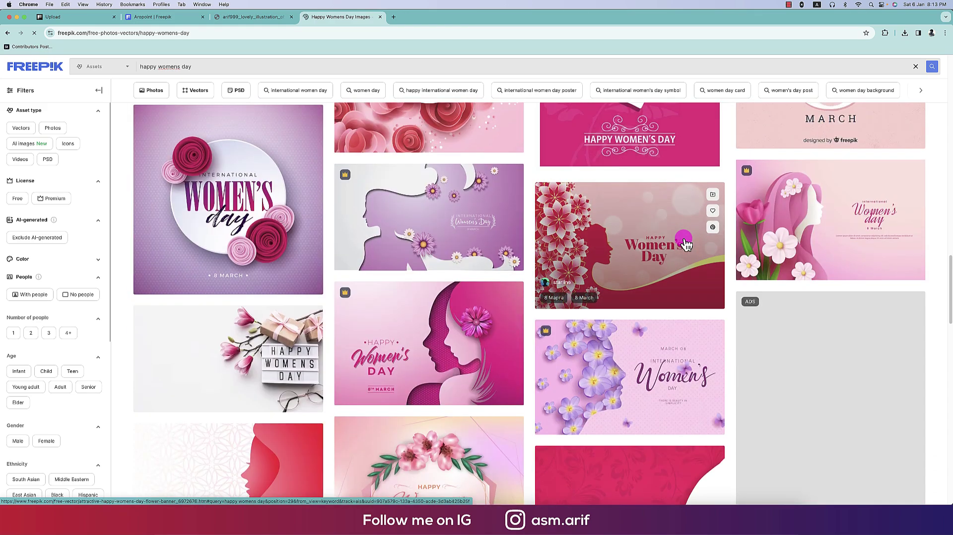
pyautogui.scroll(-3, 685, 244)
pyautogui.scroll(-3, 451, 238)
pyautogui.scroll(-1, 451, 239)
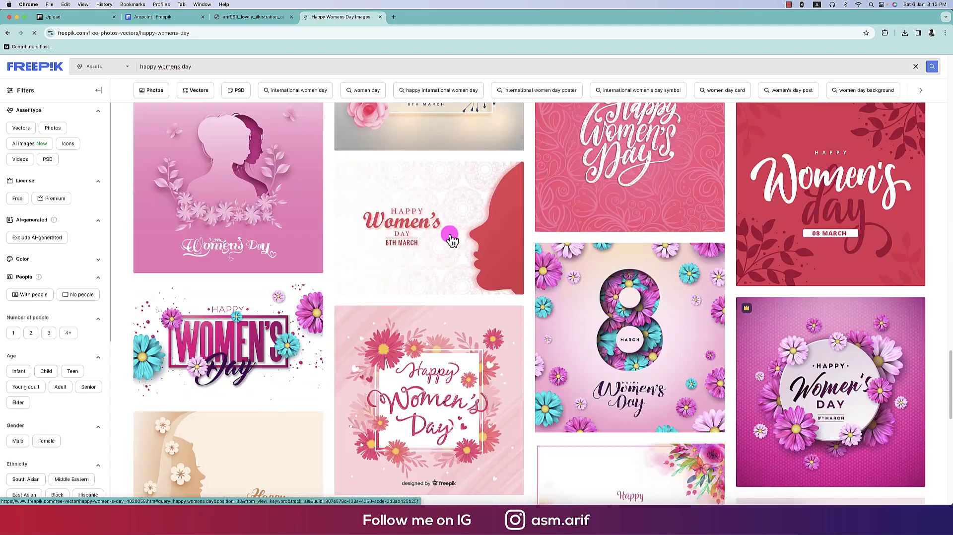
pyautogui.click(393, 17)
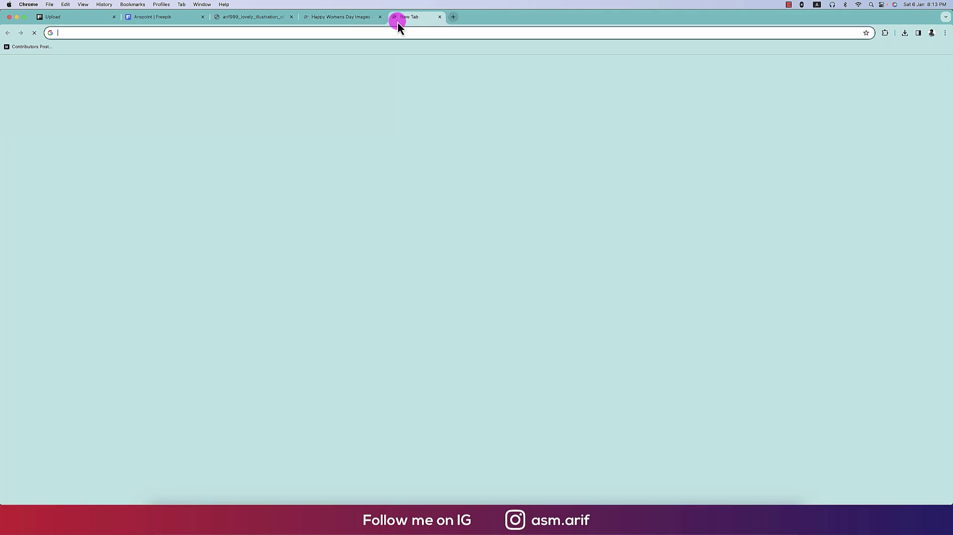
# - Load dafont.com in Chrome and scroll through Recently added fonts and back to the top
pyautogui.click(451, 33)
pyautogui.write('da')
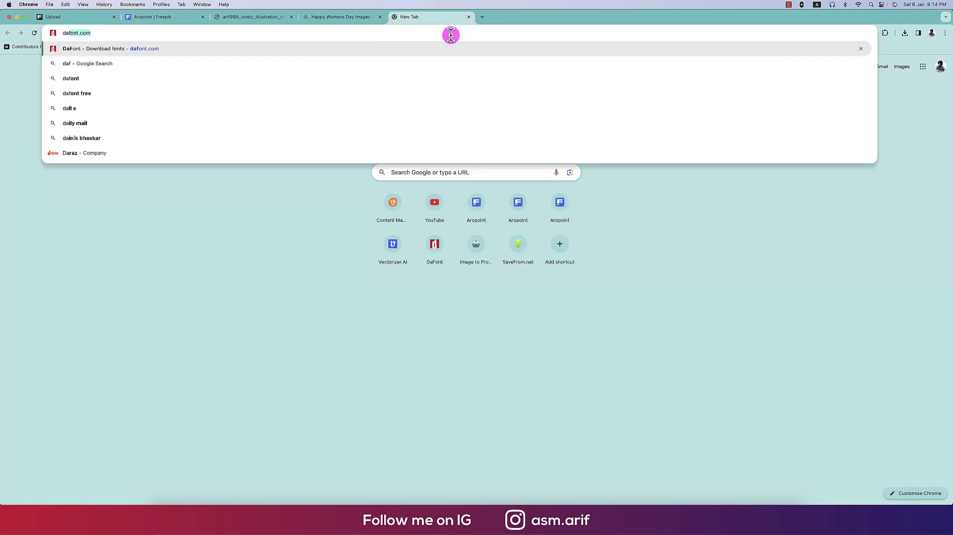
pyautogui.write('f')
pyautogui.press('Return')
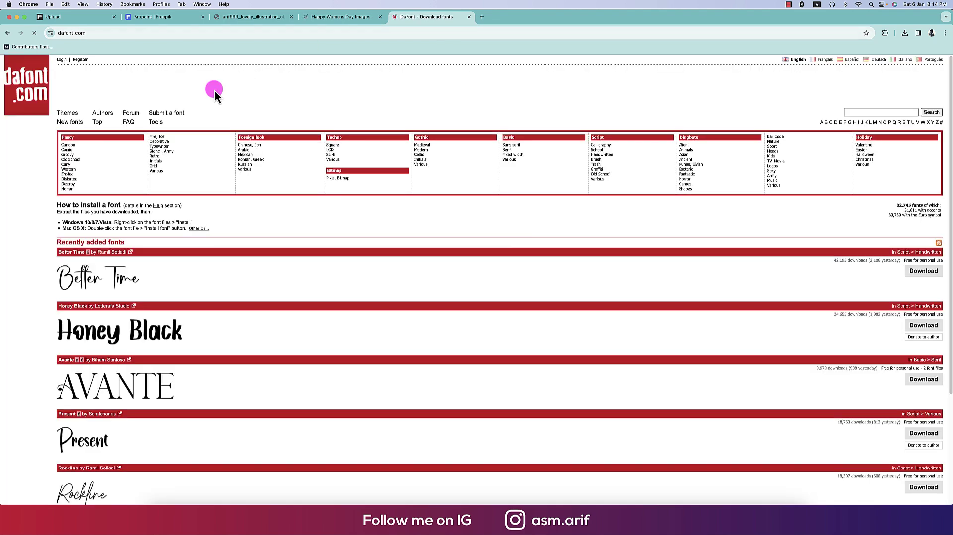
pyautogui.scroll(-3, 196, 343)
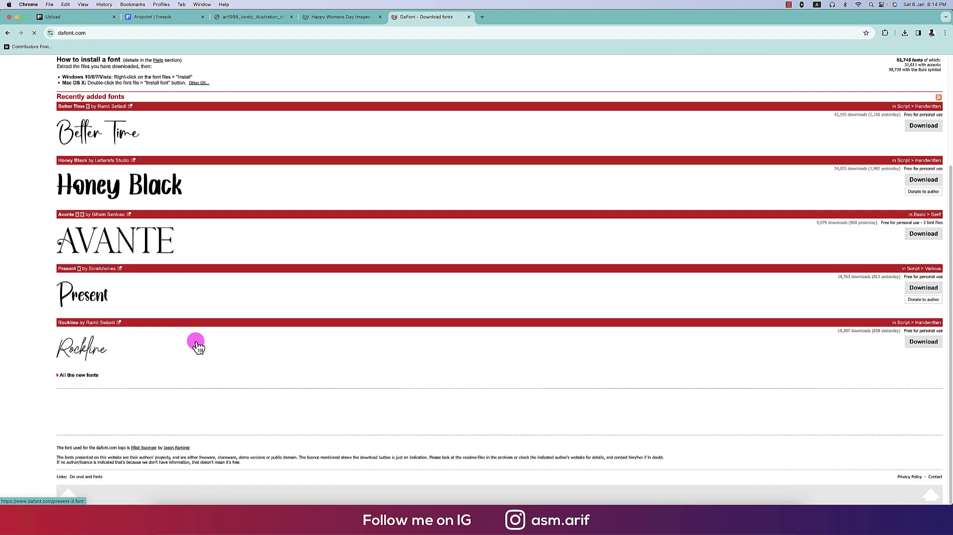
pyautogui.scroll(3, 197, 346)
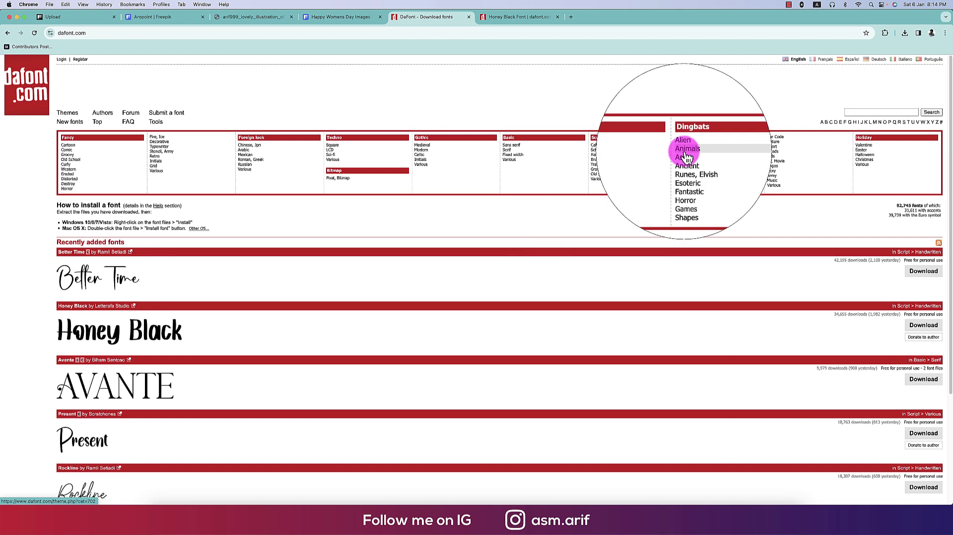
# - Browse the Script > Calligraphy fonts list down to Billion Dreams
pyautogui.click(623, 151)
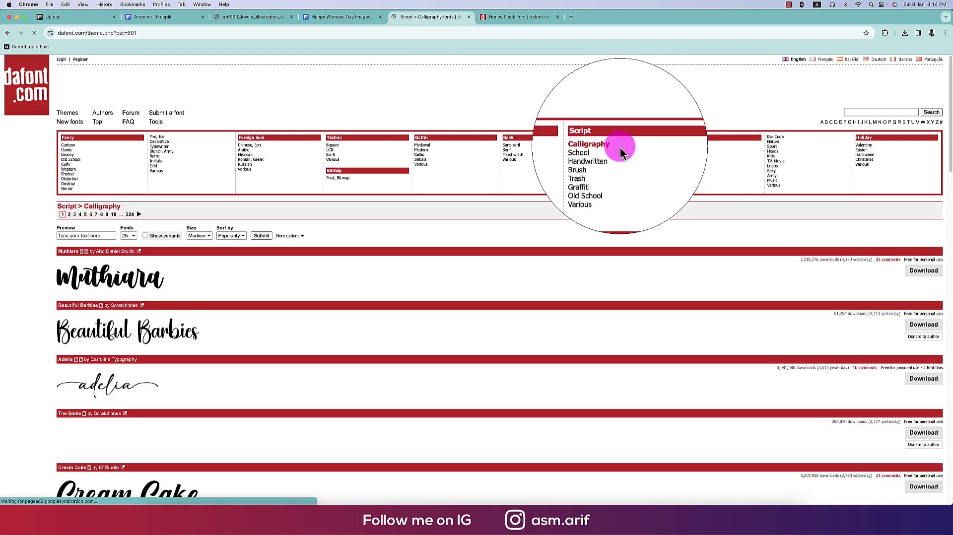
pyautogui.scroll(-5, 332, 270)
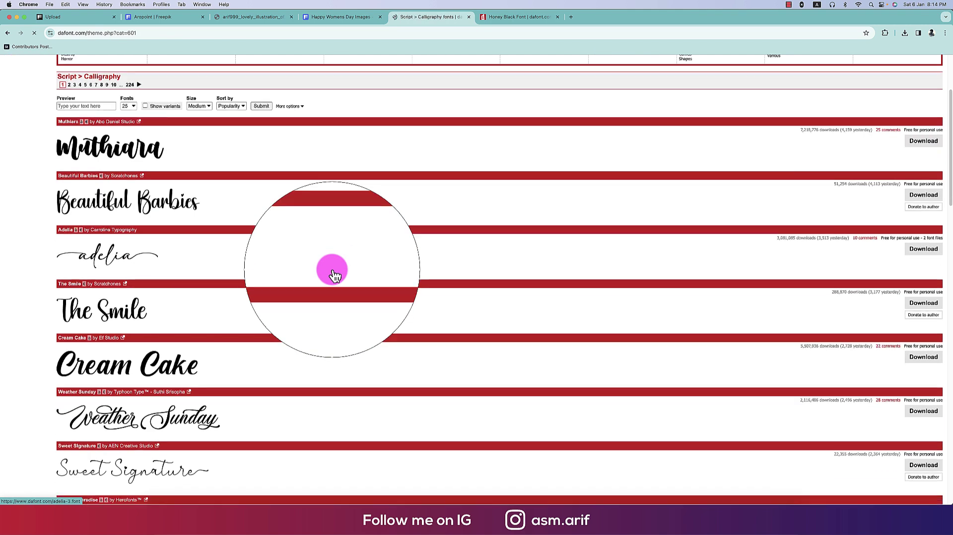
pyautogui.scroll(-1, 333, 275)
pyautogui.scroll(-3, 334, 275)
pyautogui.scroll(-1, 333, 276)
pyautogui.scroll(-2, 332, 270)
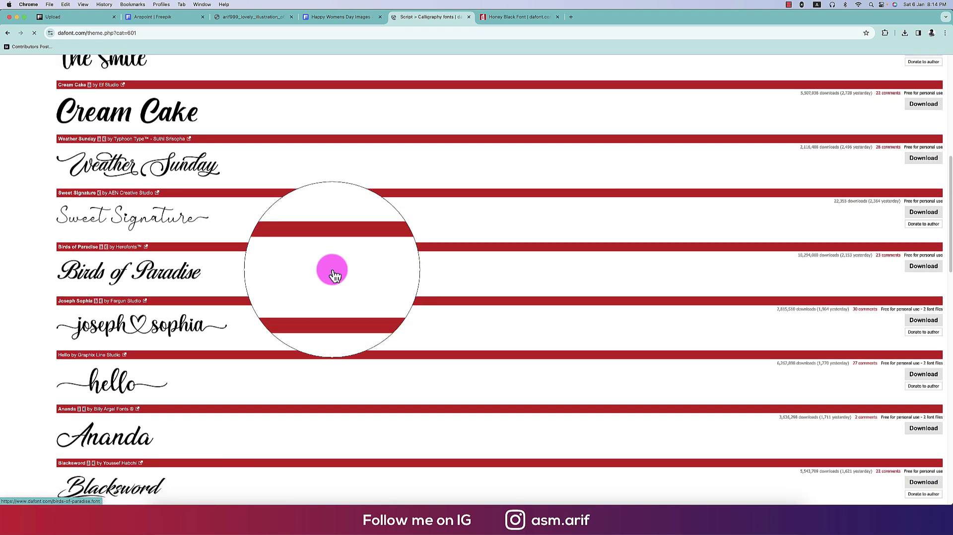
pyautogui.scroll(-2, 333, 270)
pyautogui.scroll(-5, 333, 270)
pyautogui.scroll(-3, 332, 271)
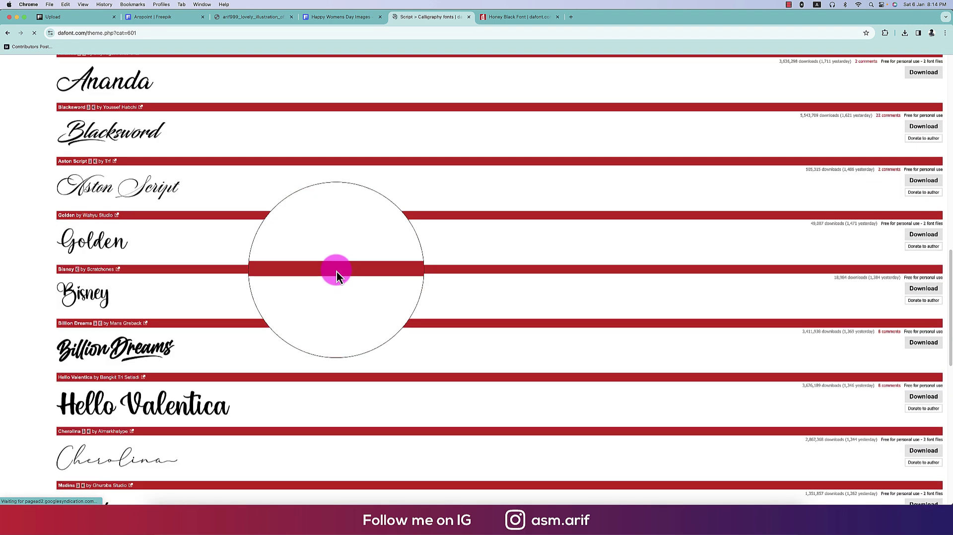
# - Open Billion Dreams in a new tab and download billion_dreams.zip
pyautogui.keyDown('super'); pyautogui.click(154, 357); pyautogui.keyUp('super')
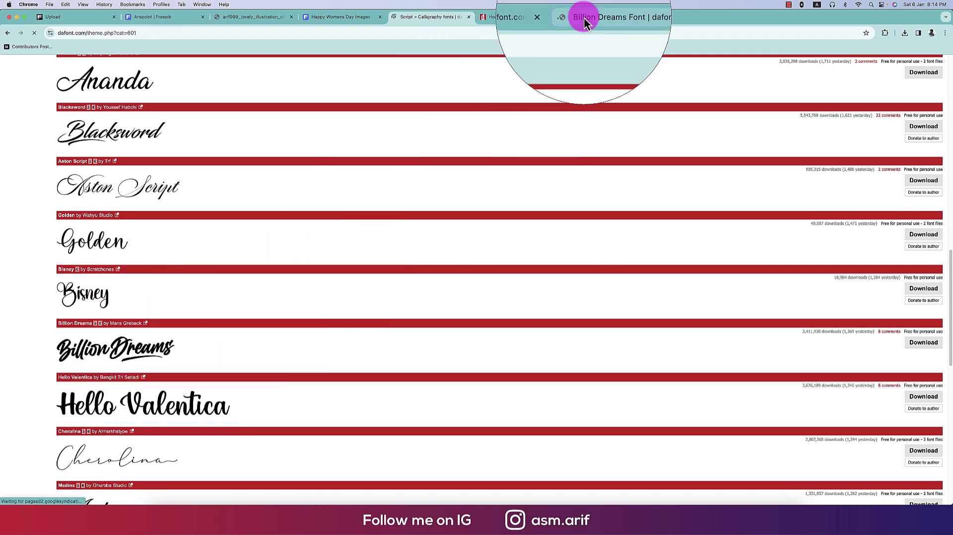
pyautogui.click(602, 20)
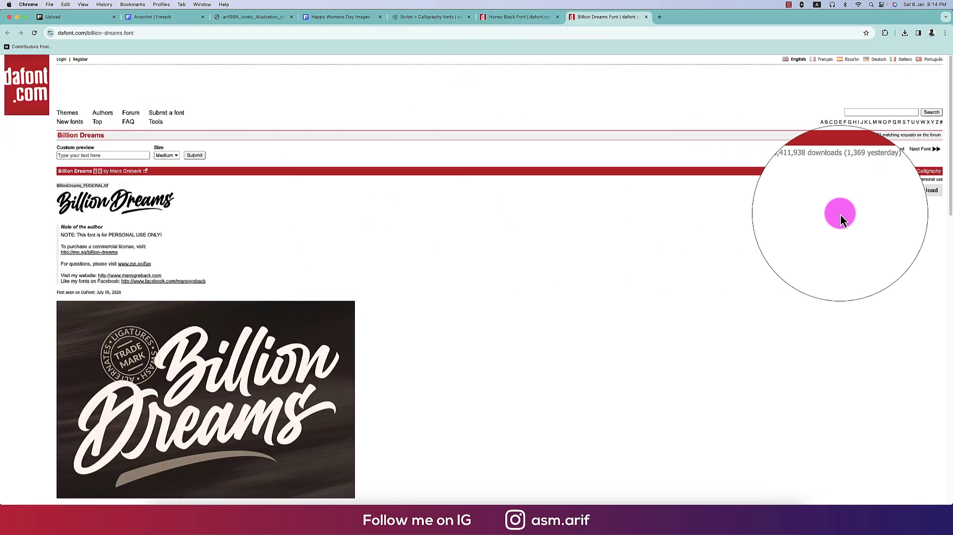
pyautogui.click(925, 192)
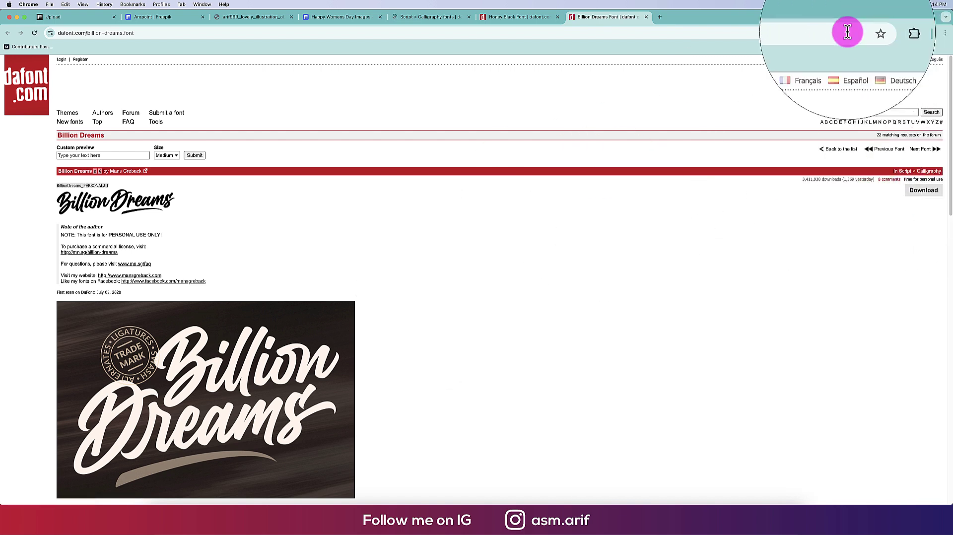
# - Return to the Calligraphy list and move on to page 2
pyautogui.click(511, 20)
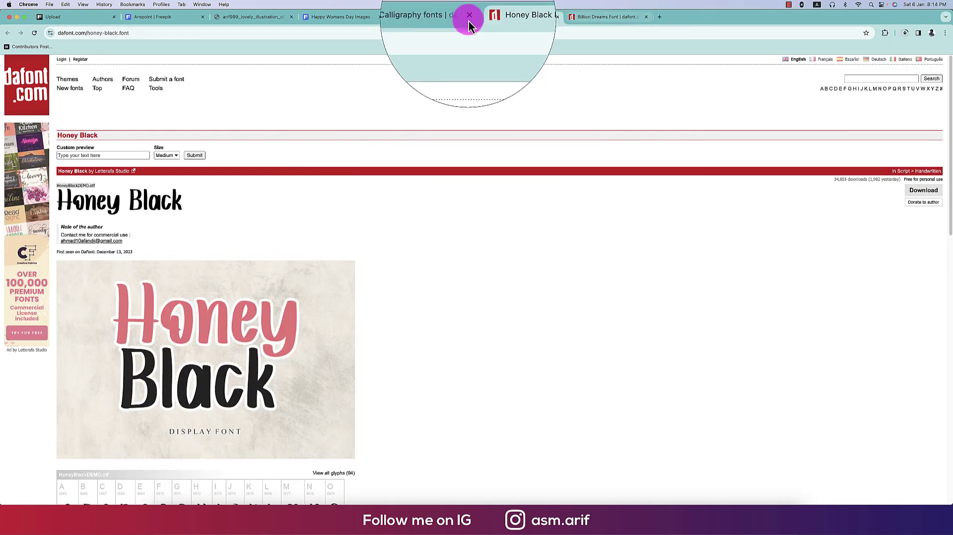
pyautogui.click(419, 17)
pyautogui.scroll(-8, 427, 255)
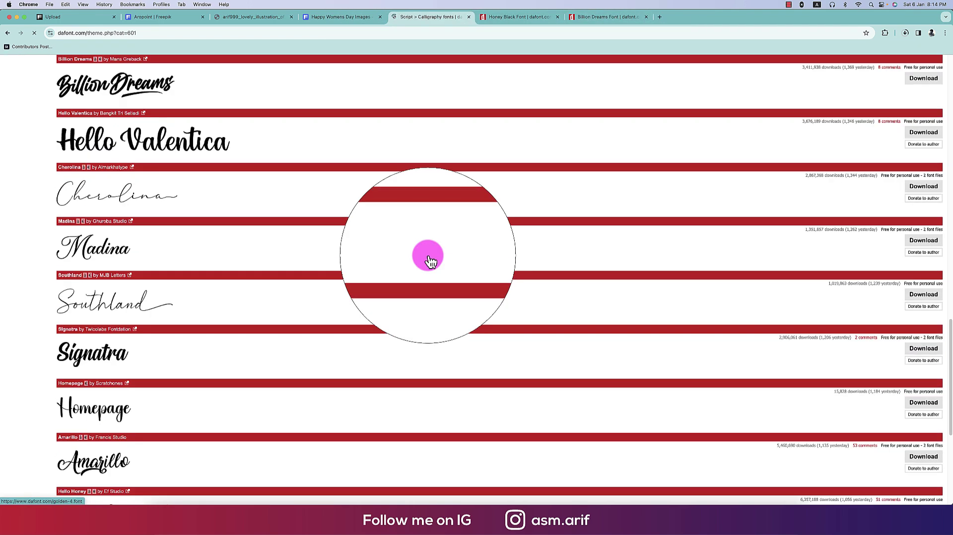
pyautogui.scroll(-5, 430, 261)
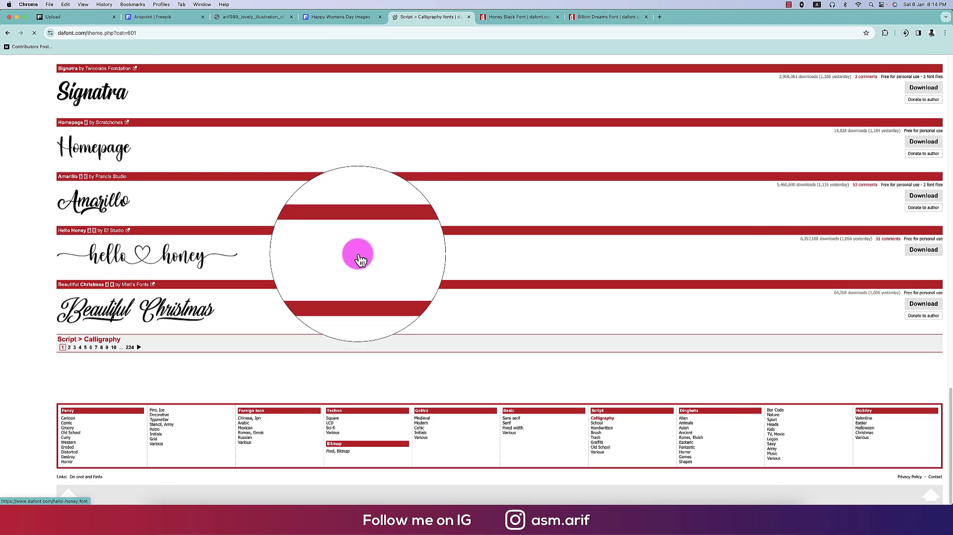
pyautogui.click(147, 347)
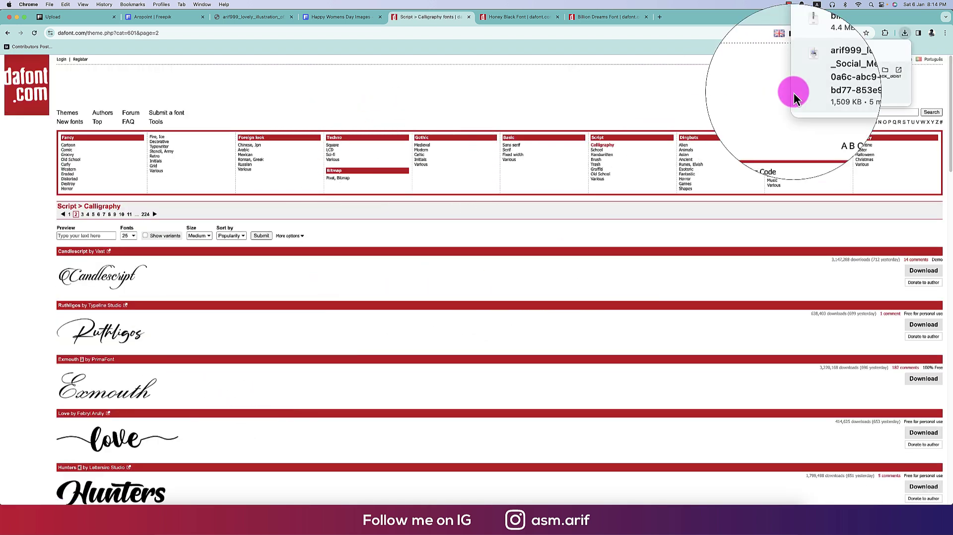
# - Reveal the downloaded billion_dreams.zip in Finder from Chrome's downloads list
pyautogui.click(611, 17)
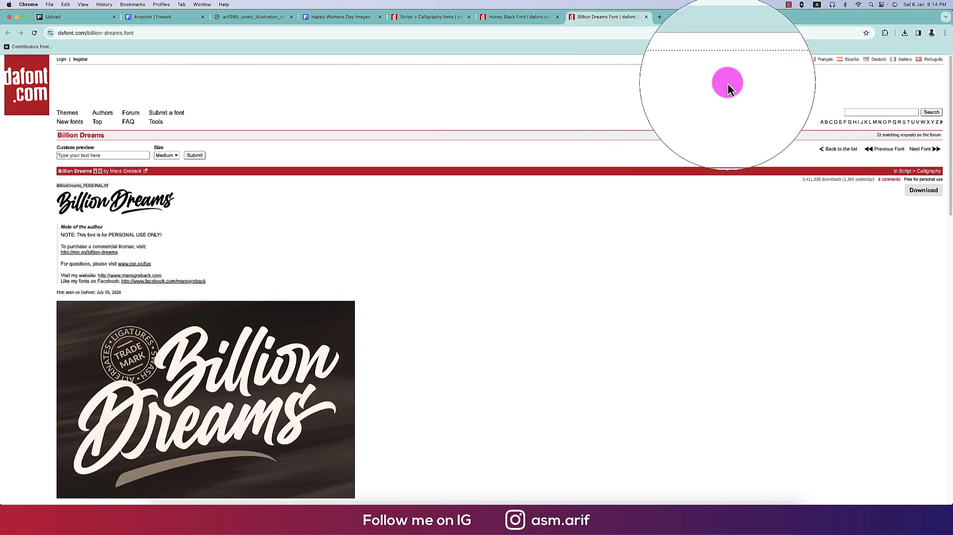
pyautogui.click(910, 37)
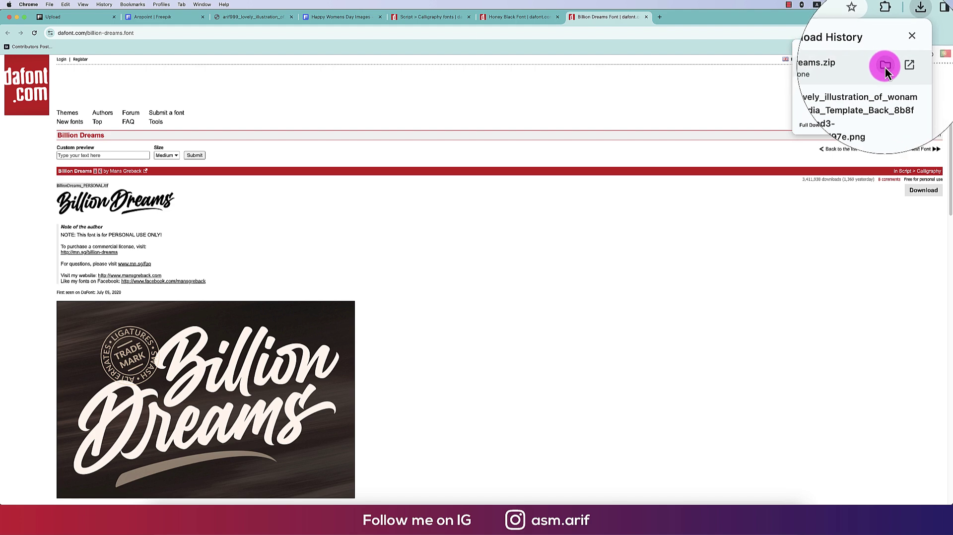
pyautogui.click(885, 67)
# - Extract billion_dreams.zip and bring up the Open With options for BillionDreams_PERSONAL.ttf
pyautogui.rightClick(387, 69)
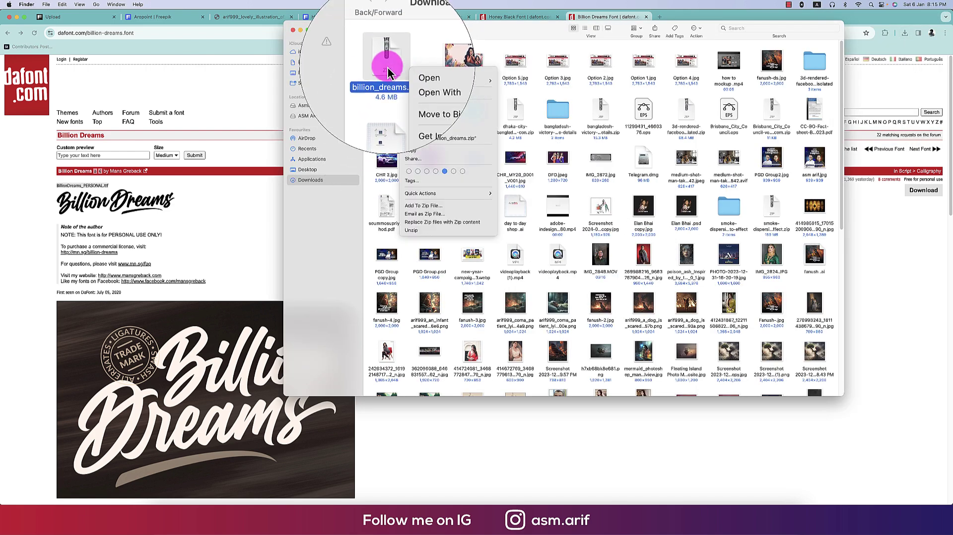
pyautogui.click(388, 72)
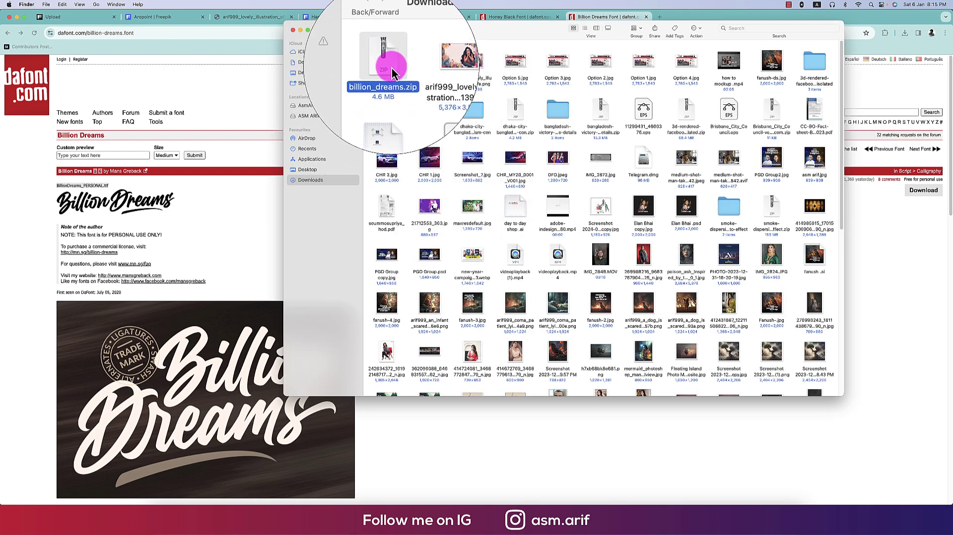
pyautogui.doubleClick(397, 64)
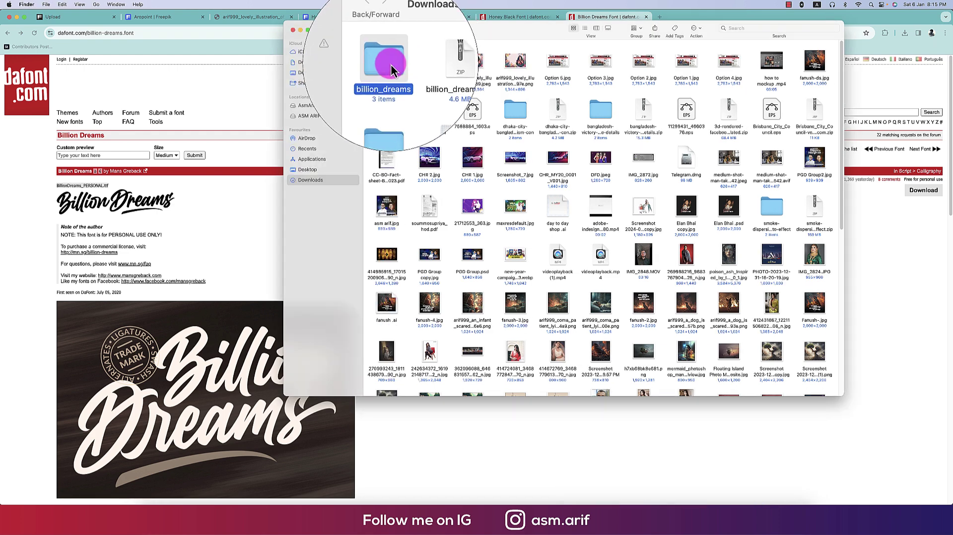
pyautogui.doubleClick(392, 64)
pyautogui.click(427, 59)
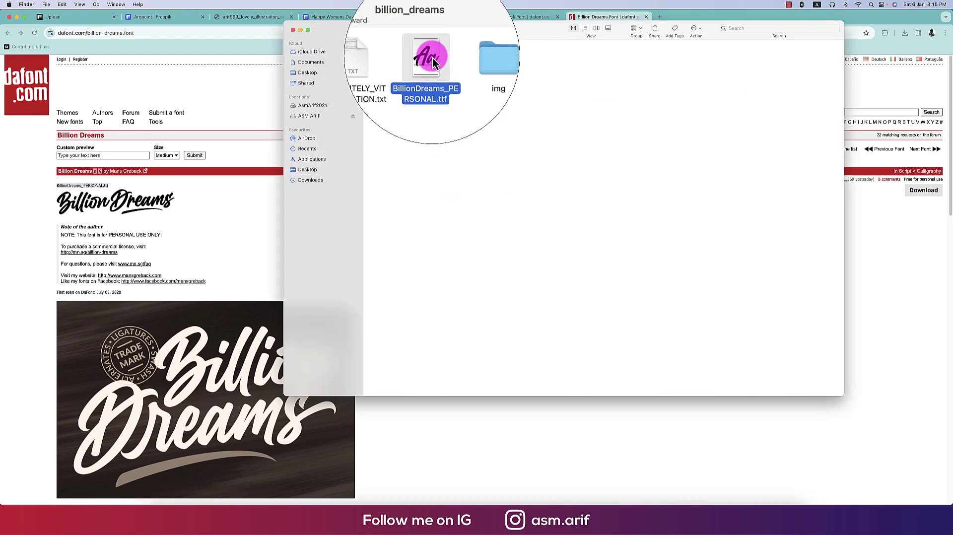
pyautogui.rightClick(433, 56)
# - Install BillionDreams_PERSONAL.ttf through Font Book, then close Font Book and Finder
pyautogui.click(573, 75)
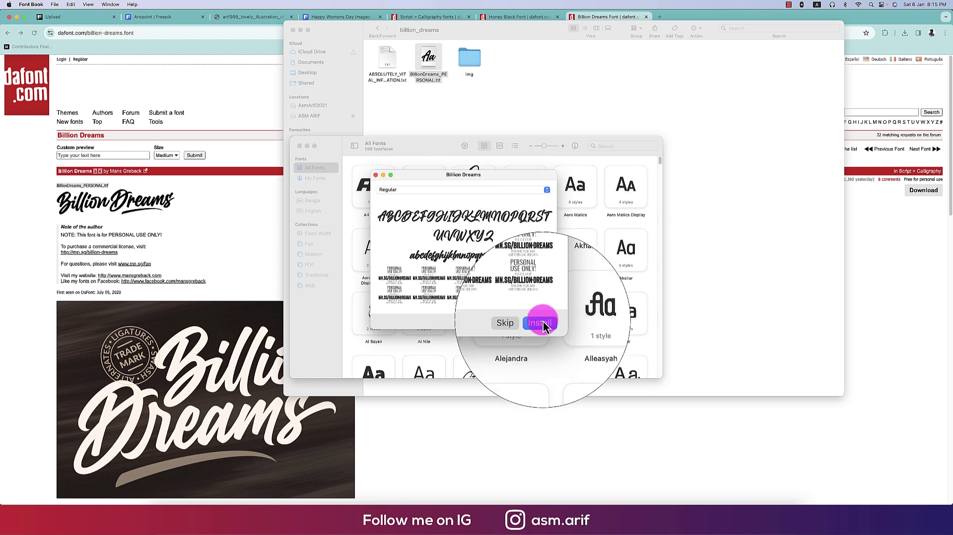
pyautogui.click(543, 321)
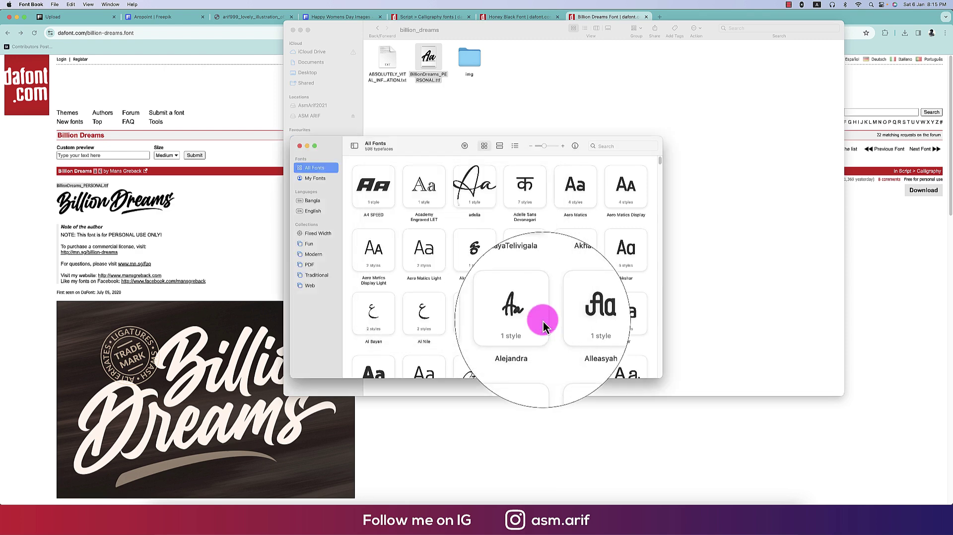
pyautogui.click(300, 147)
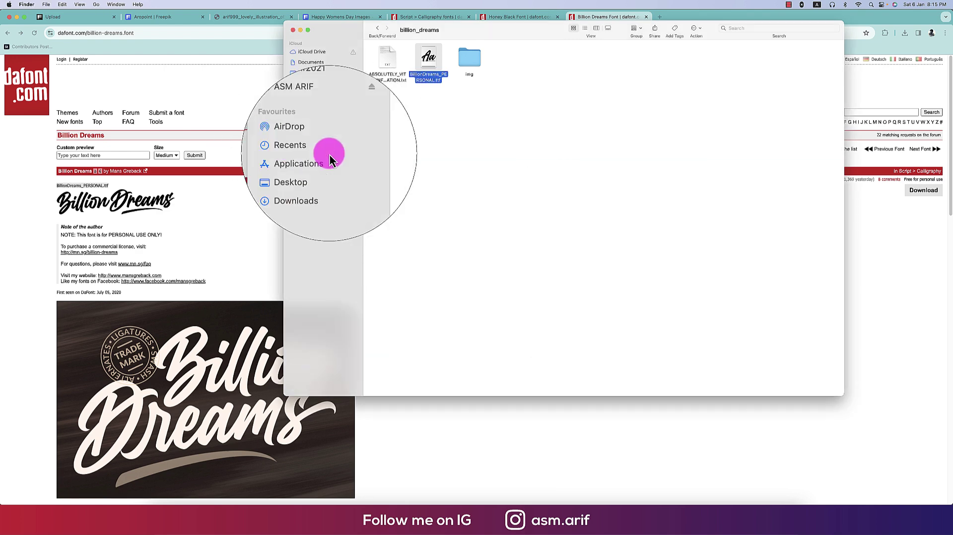
pyautogui.click(294, 30)
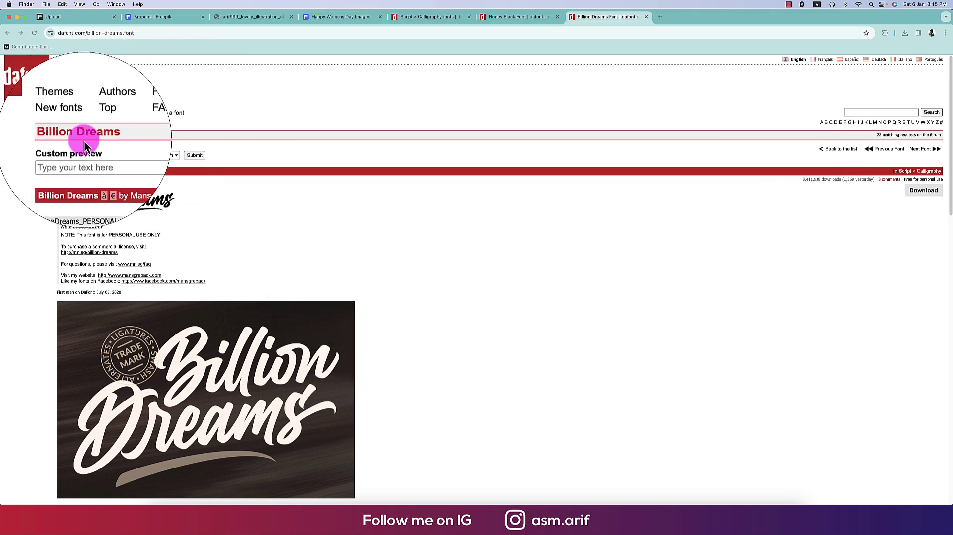
# - Copy the font name Billion Dreams from its DaFont page
pyautogui.moveTo(58, 135); pyautogui.dragTo(105, 137)
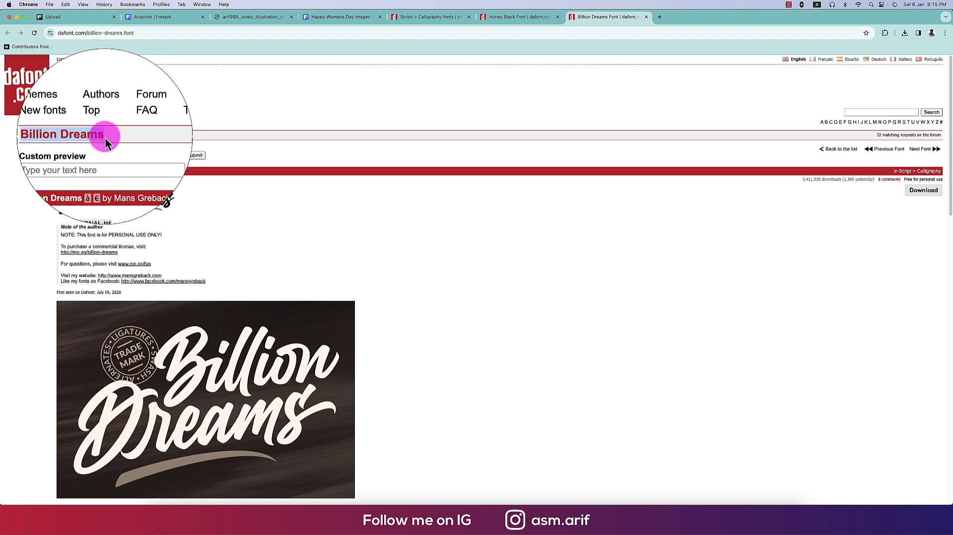
pyautogui.rightClick(99, 139)
pyautogui.click(123, 157)
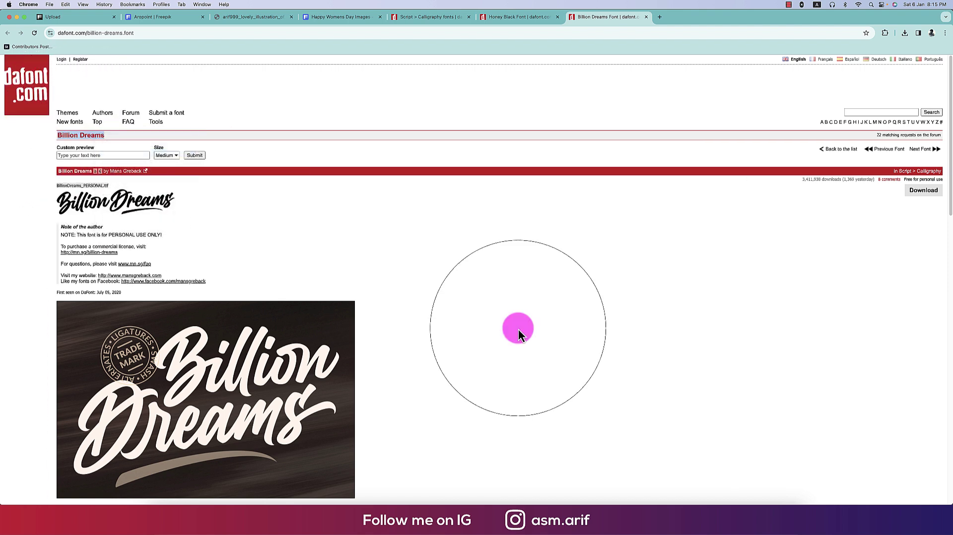
# - Correct the Freepik search to women's, copy 'women's day', and return to Photoshop
pyautogui.click(342, 16)
pyautogui.scroll(10, 307, 213)
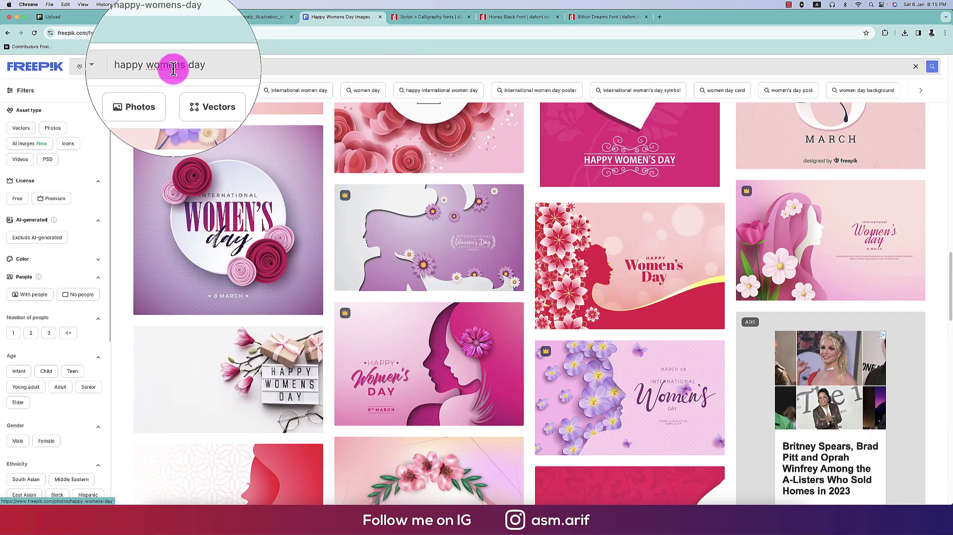
pyautogui.rightClick(166, 66)
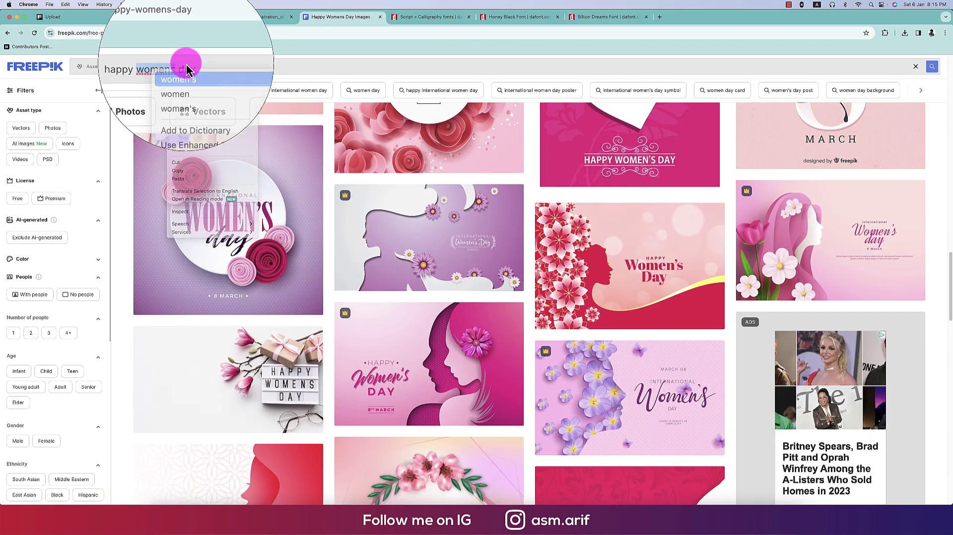
pyautogui.click(182, 75)
pyautogui.moveTo(186, 66); pyautogui.dragTo(140, 64)
pyautogui.rightClick(167, 65)
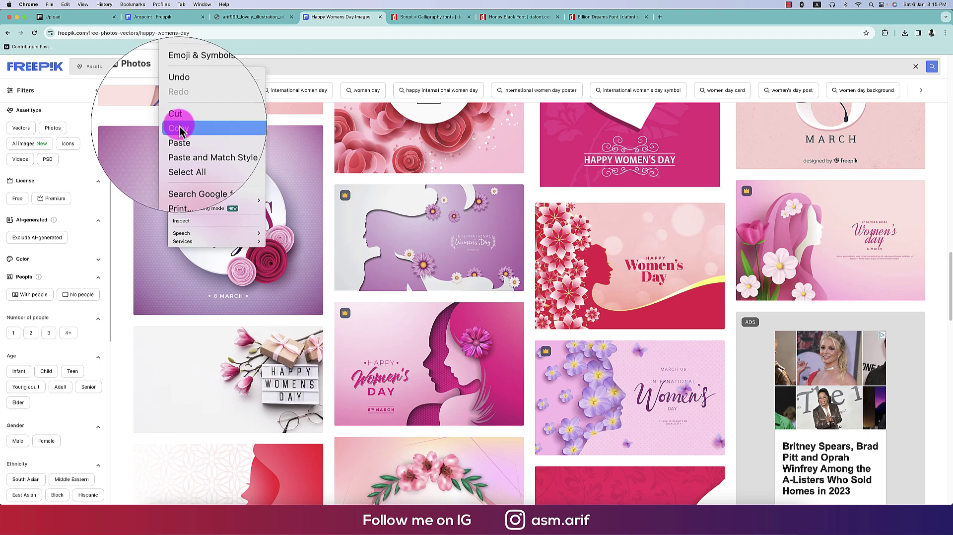
pyautogui.click(179, 130)
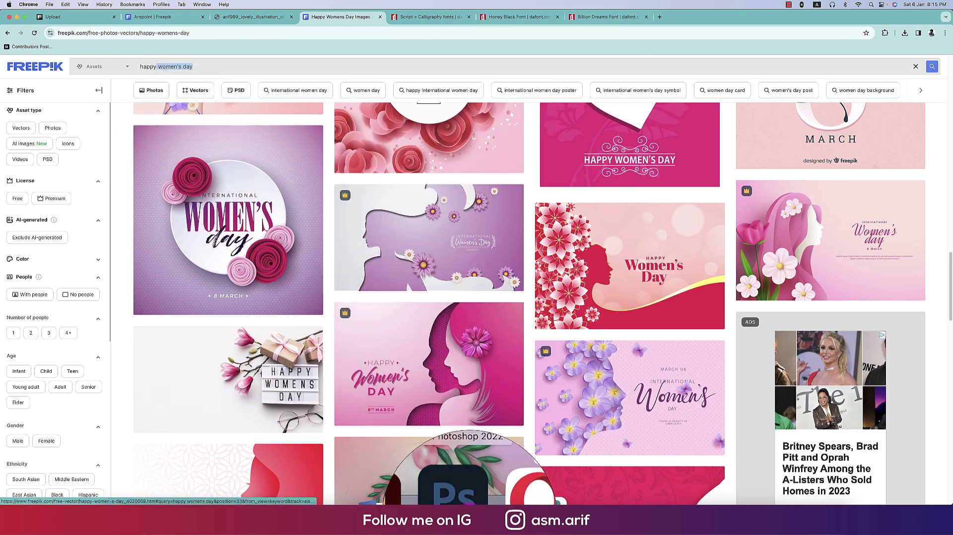
pyautogui.click(453, 491)
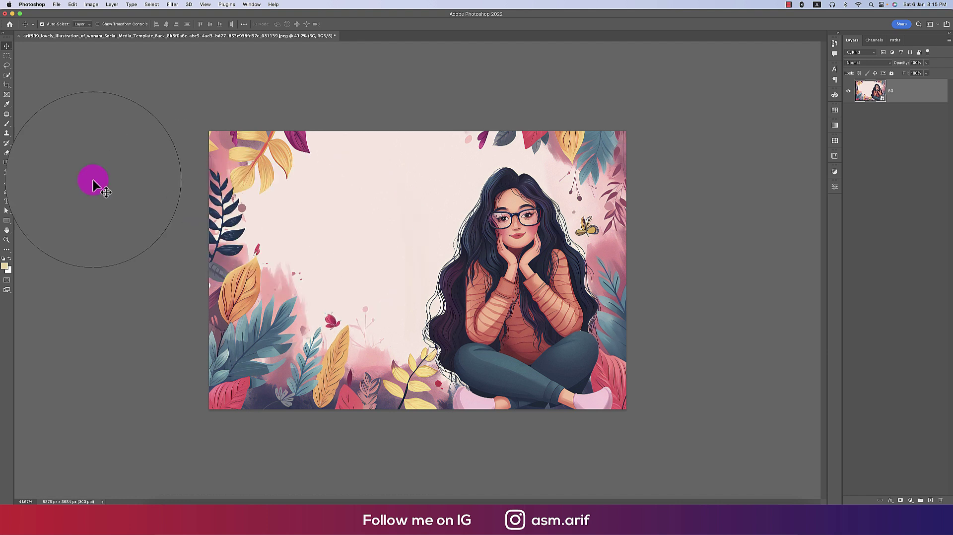
# - Paste 'women's day' as a new text layer left of the girl and enlarge it about tenfold
pyautogui.click(308, 229)
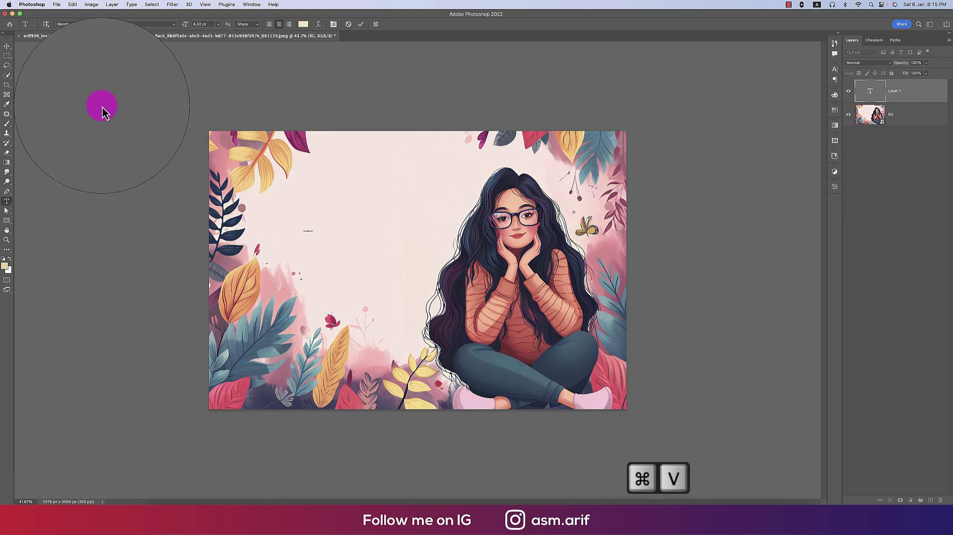
pyautogui.click(7, 45)
pyautogui.hotkey('ctrl', 't')
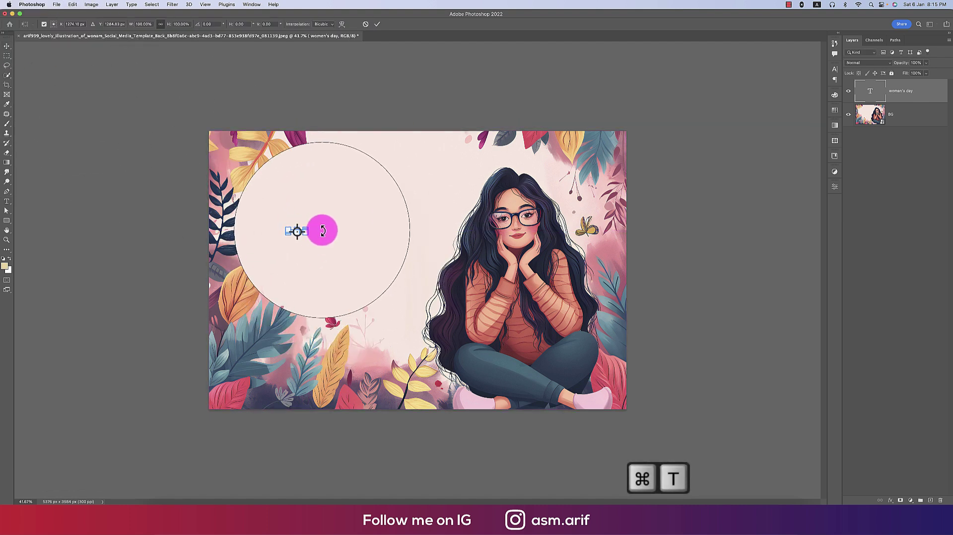
pyautogui.moveTo(312, 233); pyautogui.dragTo(398, 291)
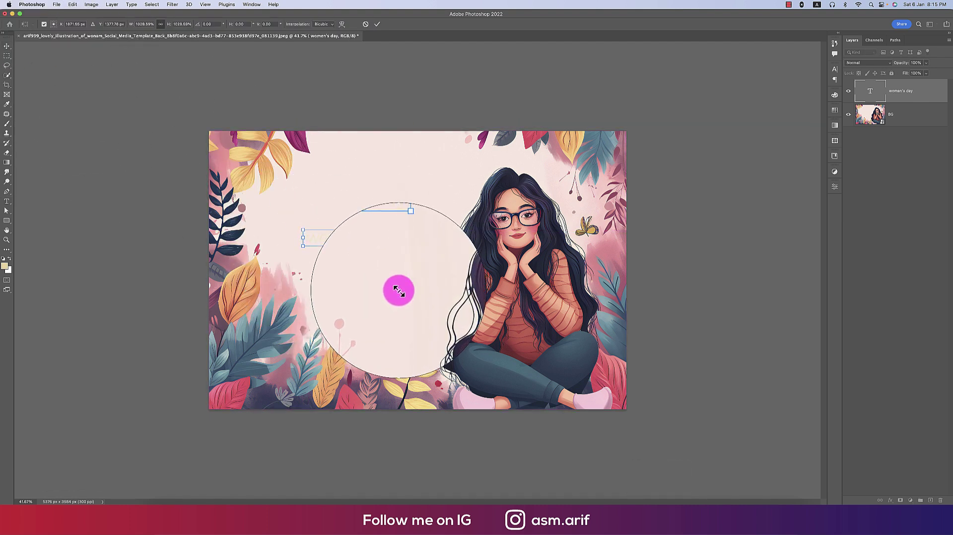
pyautogui.press('Return')
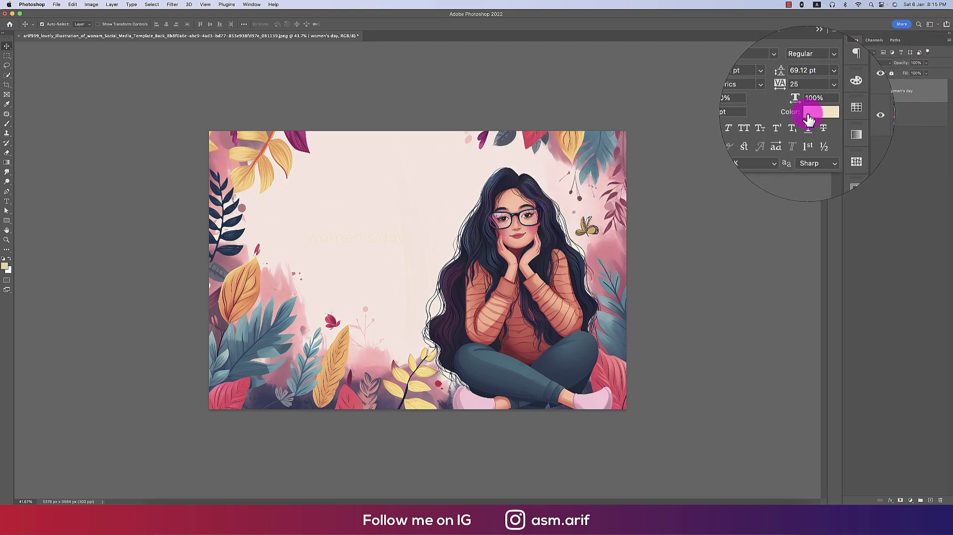
# - Colour the 'women's day' text magenta sampled from the top leaf
pyautogui.click(810, 113)
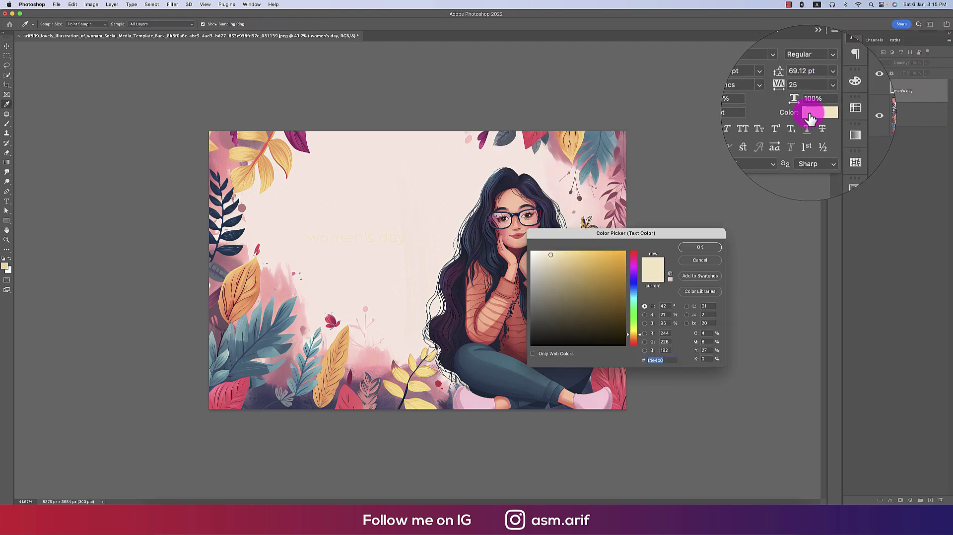
pyautogui.click(305, 134)
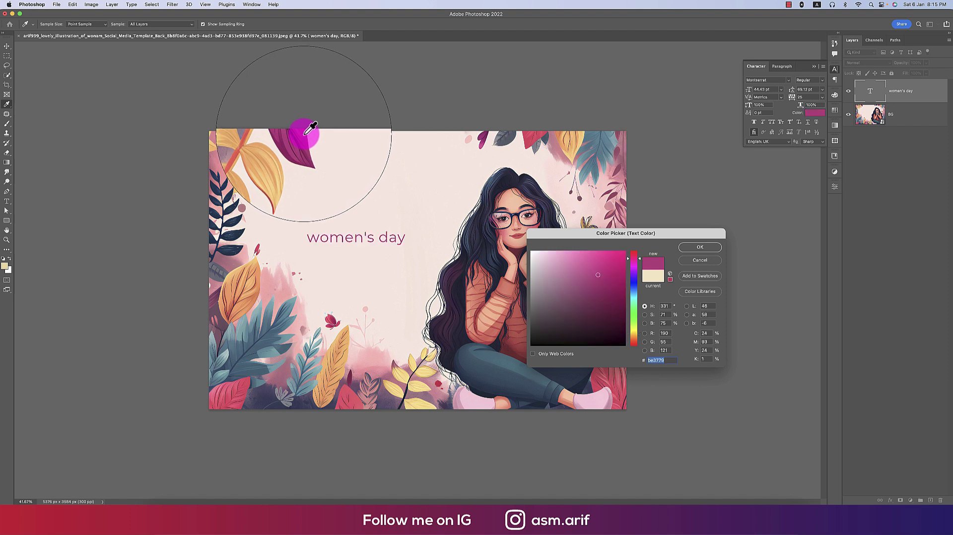
pyautogui.click(700, 247)
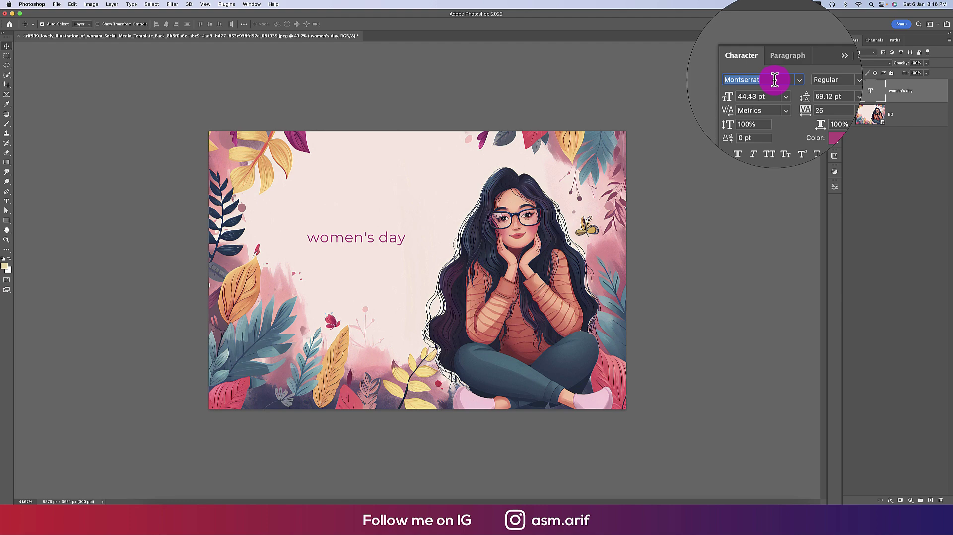
pyautogui.hotkey('ctrl', 'Up')
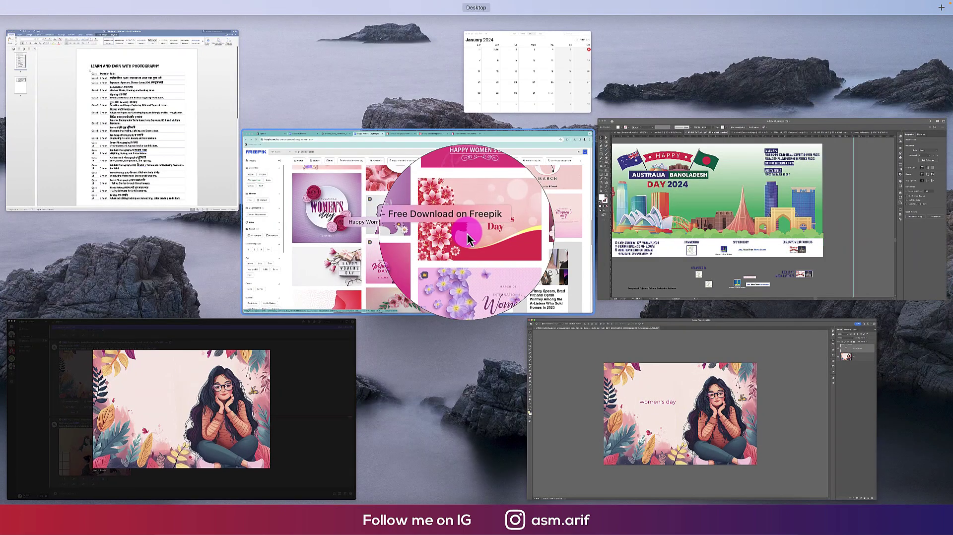
# - Copy the Billion Dreams title from its DaFont tab in Chrome, then switch back to Photoshop
pyautogui.click(394, 244)
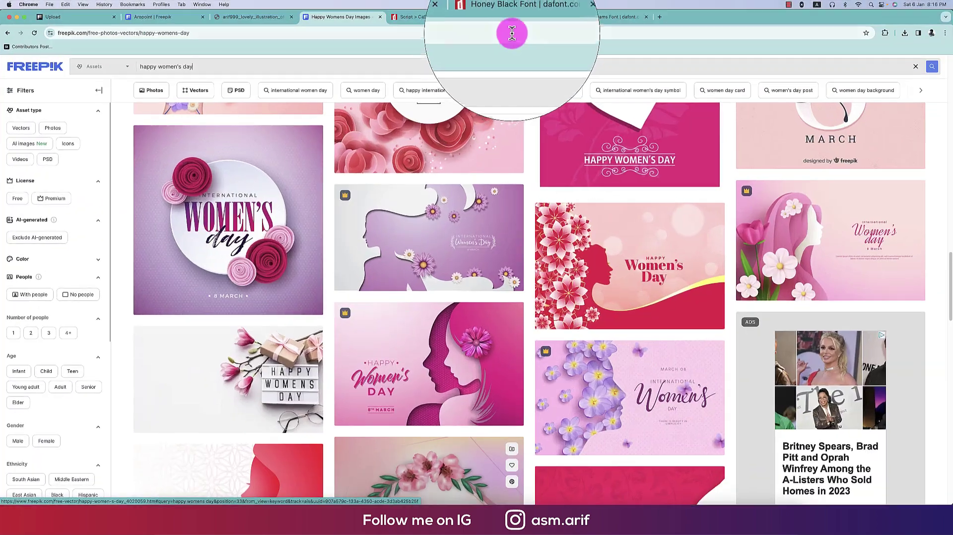
pyautogui.click(612, 20)
pyautogui.moveTo(61, 138); pyautogui.dragTo(102, 138)
pyautogui.rightClick(100, 139)
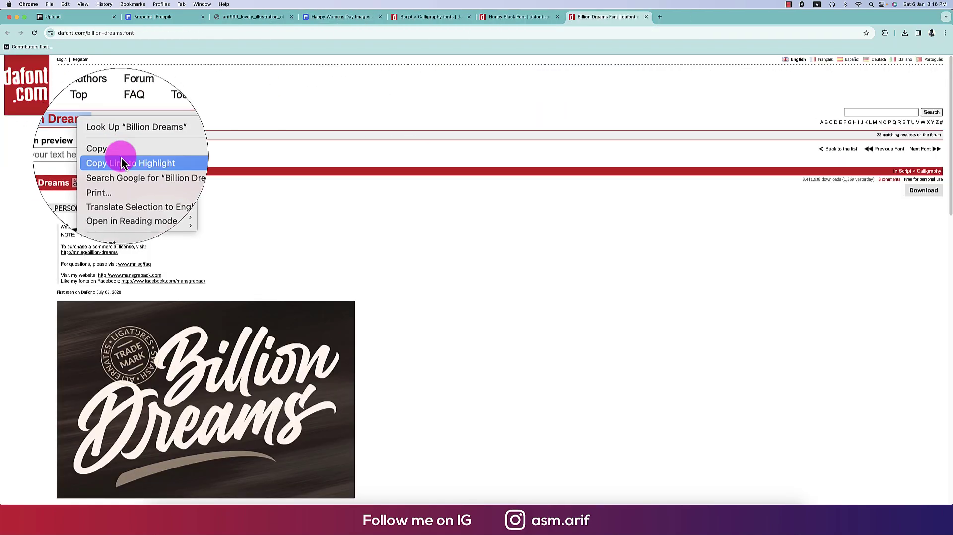
pyautogui.click(122, 157)
pyautogui.hotkey('ctrl', 'Up')
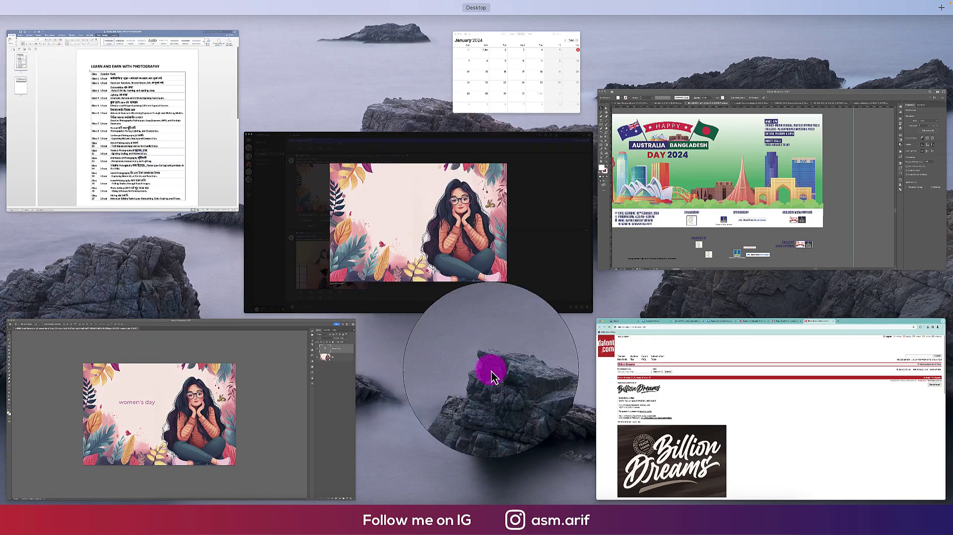
pyautogui.click(261, 353)
# - Change the text font from Montserrat to Billion Dreams and capitalise it to 'Women's day'
pyautogui.click(826, 121)
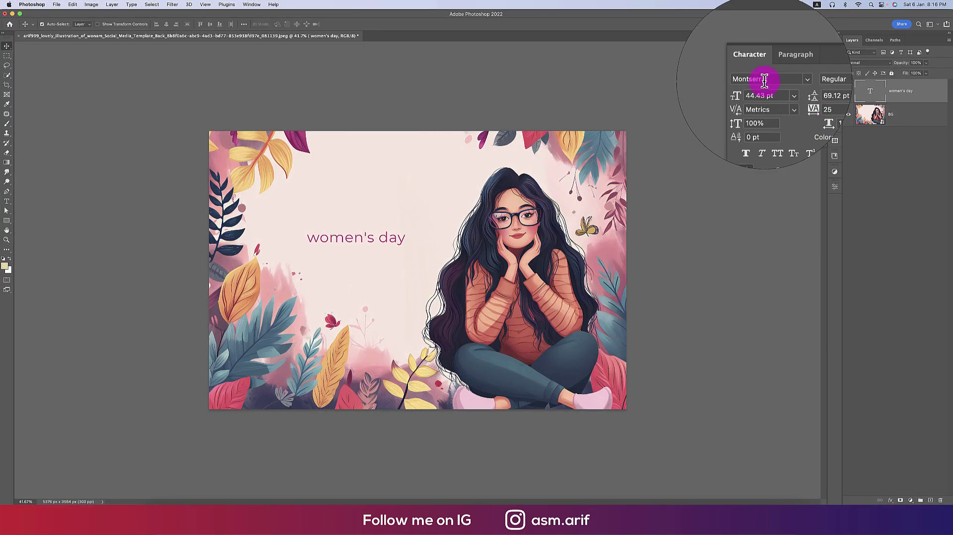
pyautogui.click(738, 79)
pyautogui.press('super+v')
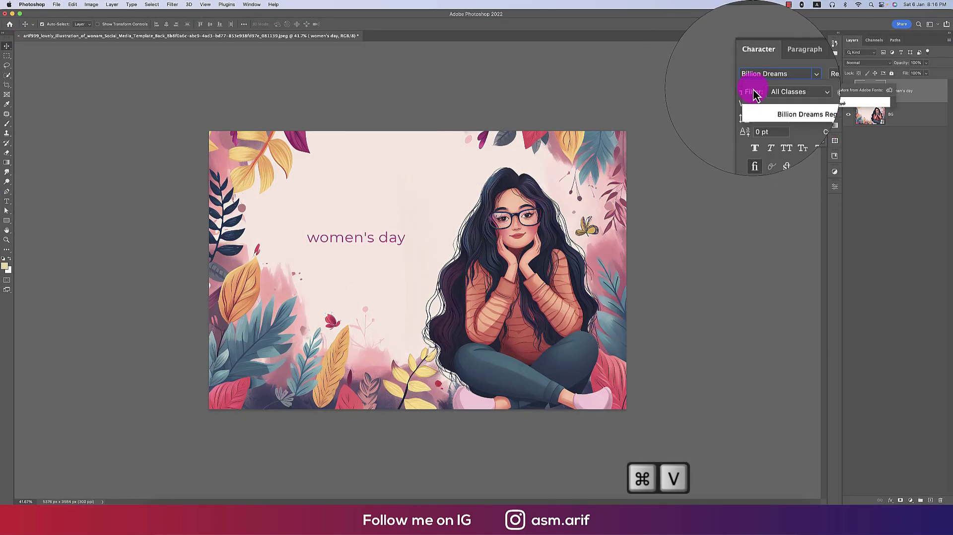
pyautogui.click(754, 90)
pyautogui.doubleClick(334, 237)
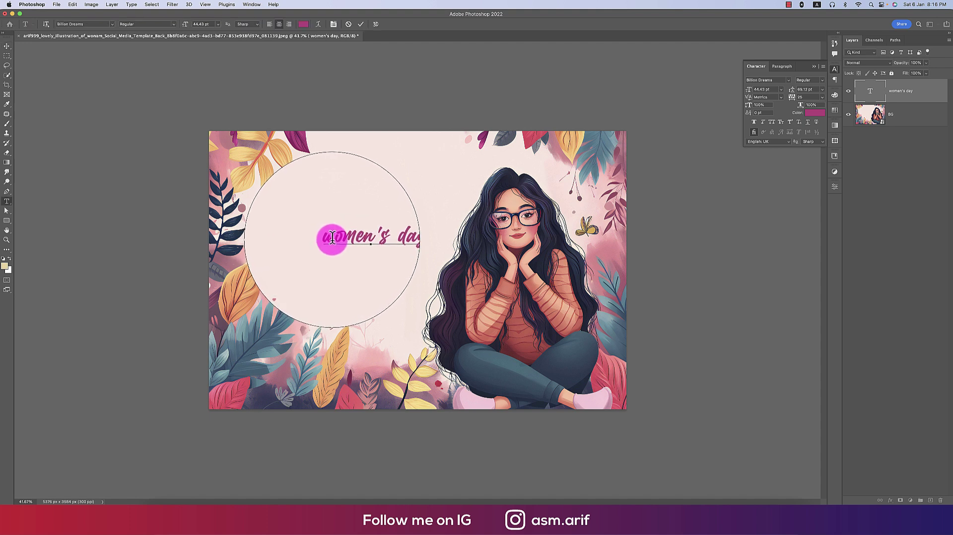
pyautogui.write('W')
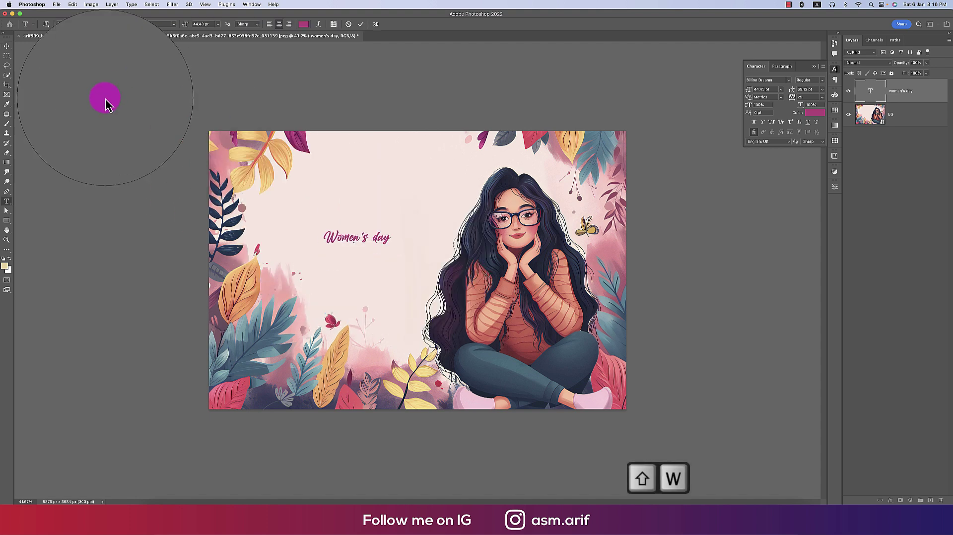
pyautogui.click(7, 45)
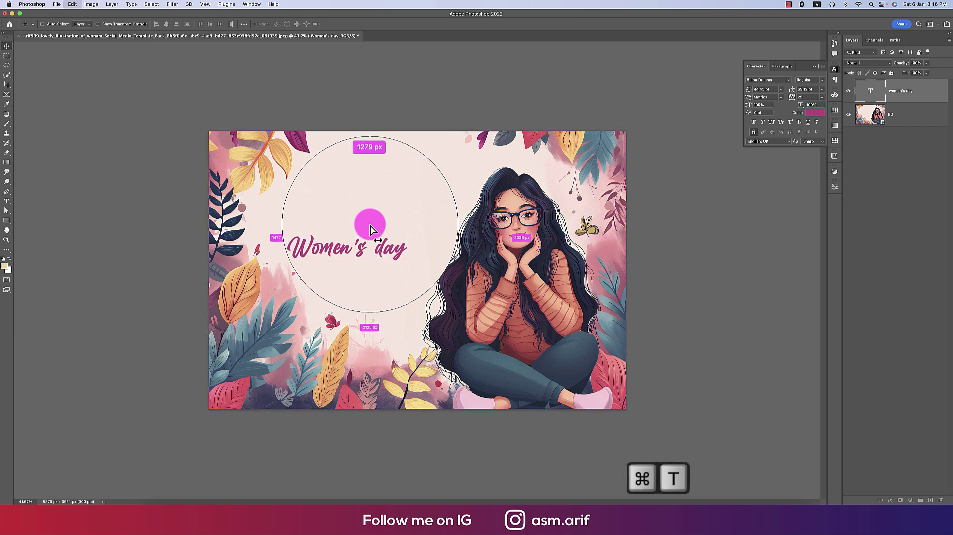
# - Enlarge 'Women's day' and reposition it above the left leaves
pyautogui.press('super+t')
pyautogui.moveTo(389, 230)
pyautogui.mouseDown()
pyautogui.moveTo(420, 221)
pyautogui.moveTo(410, 240)
pyautogui.mouseUp()
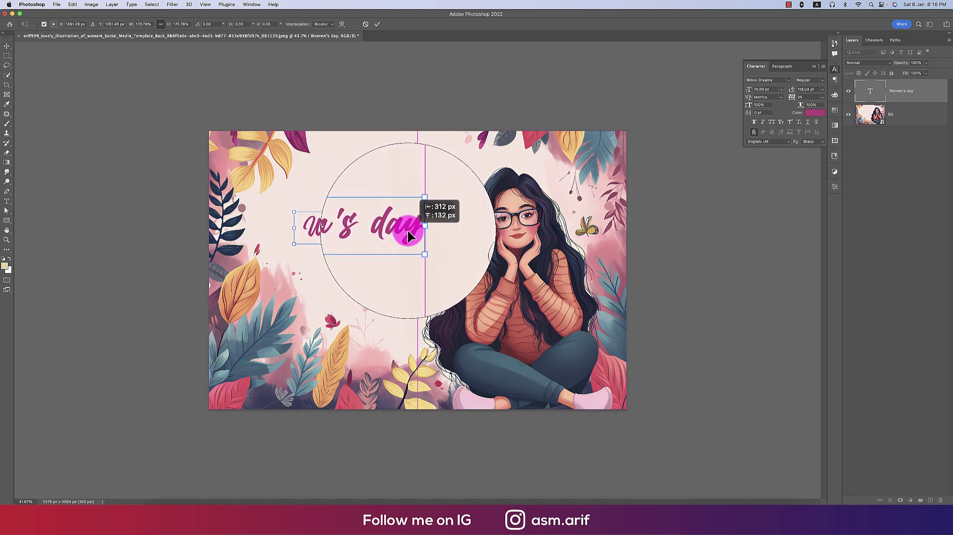
pyautogui.press('Return')
pyautogui.press('super+equal')
pyautogui.press('super+equal')
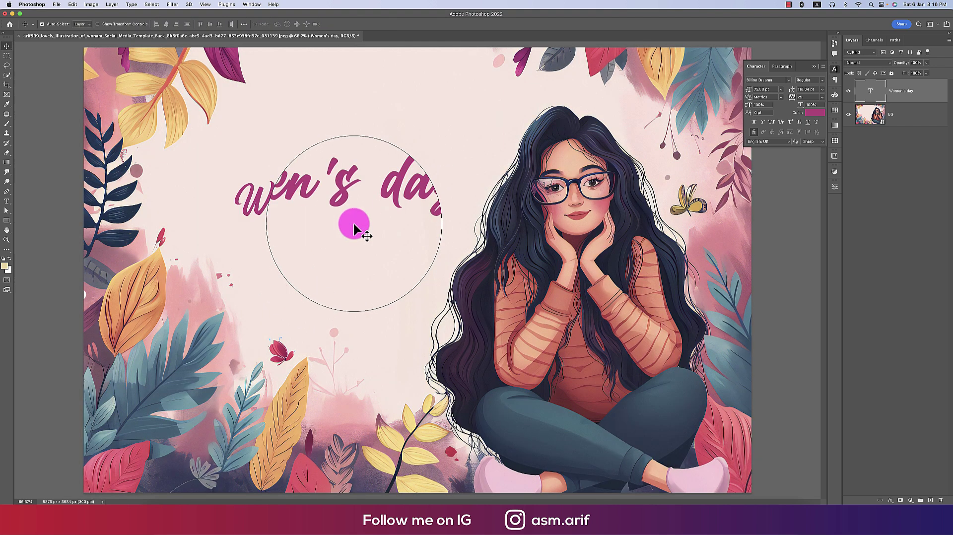
pyautogui.press('super+minus')
pyautogui.press('super+minus')
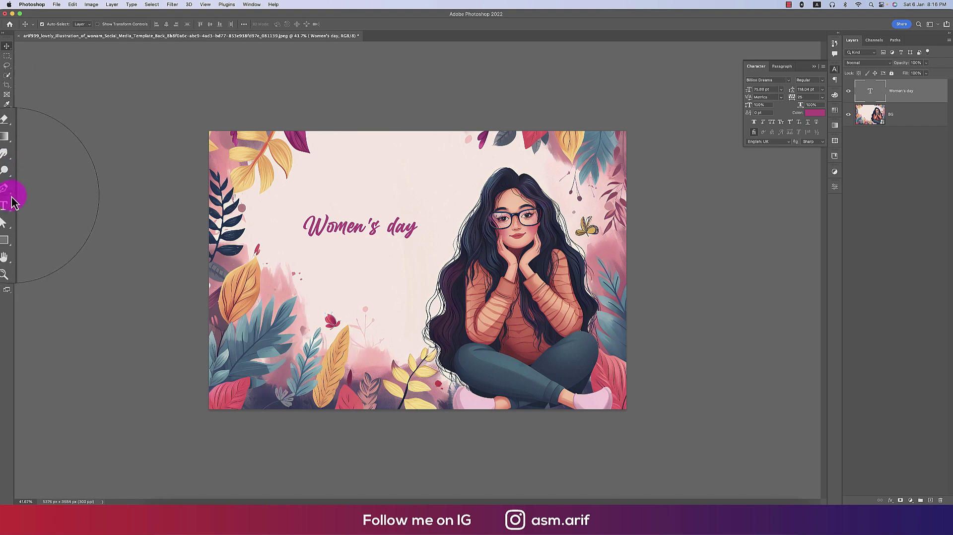
# - Start a 60 pt Poppins Bold text line above the script and type INTERNATIONAL
pyautogui.click(329, 187)
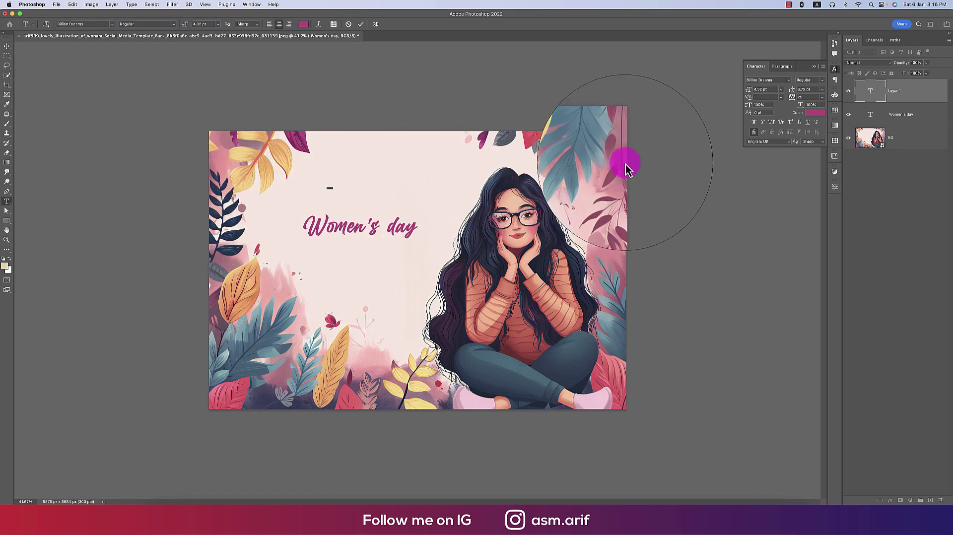
pyautogui.click(780, 89)
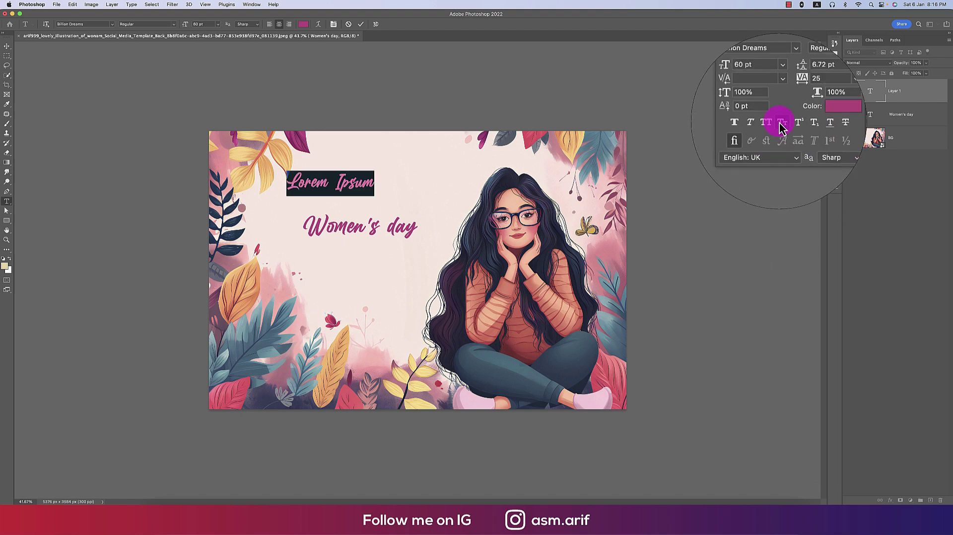
pyautogui.click(788, 80)
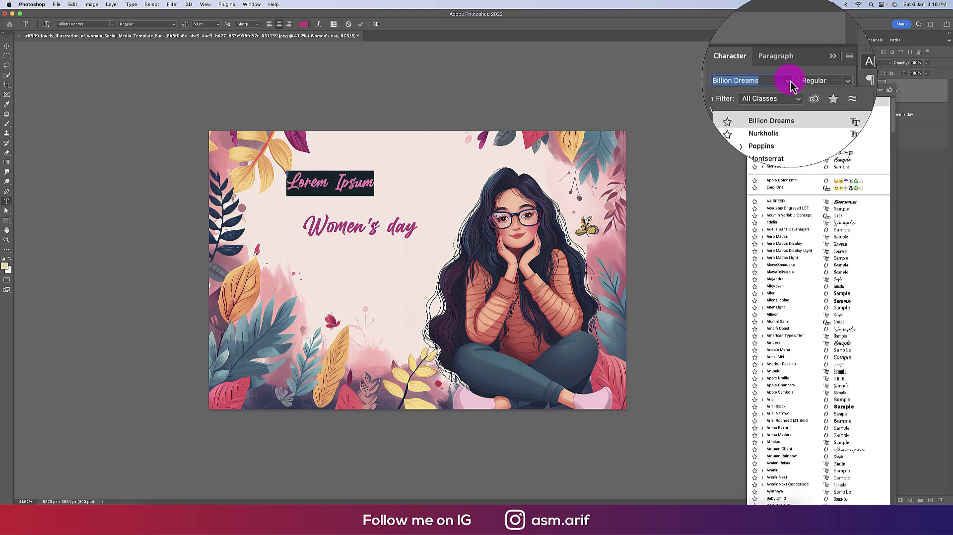
pyautogui.click(747, 120)
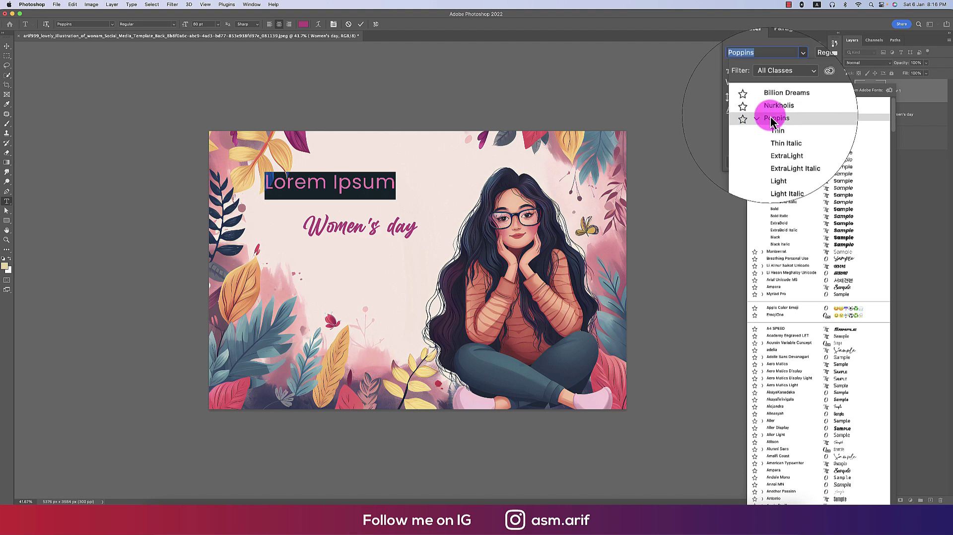
pyautogui.click(838, 224)
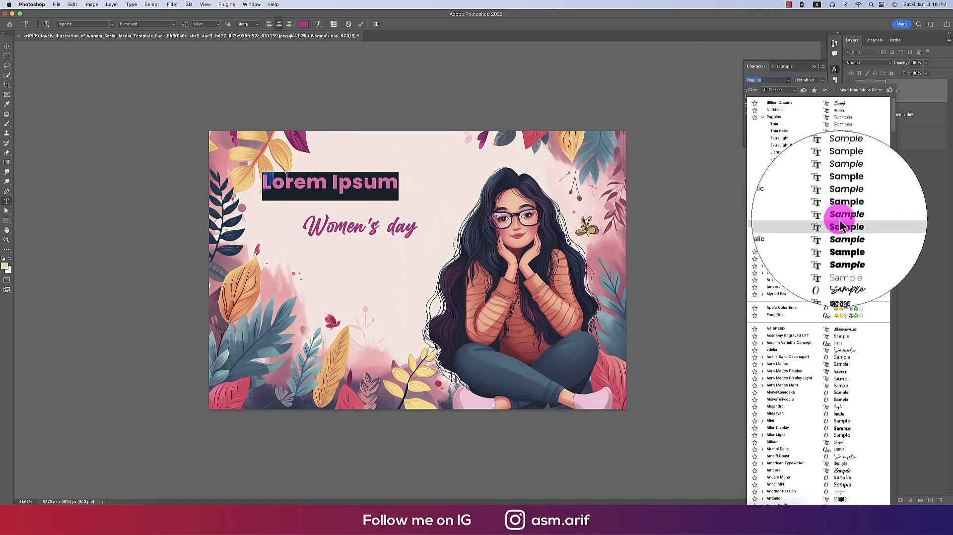
pyautogui.click(842, 218)
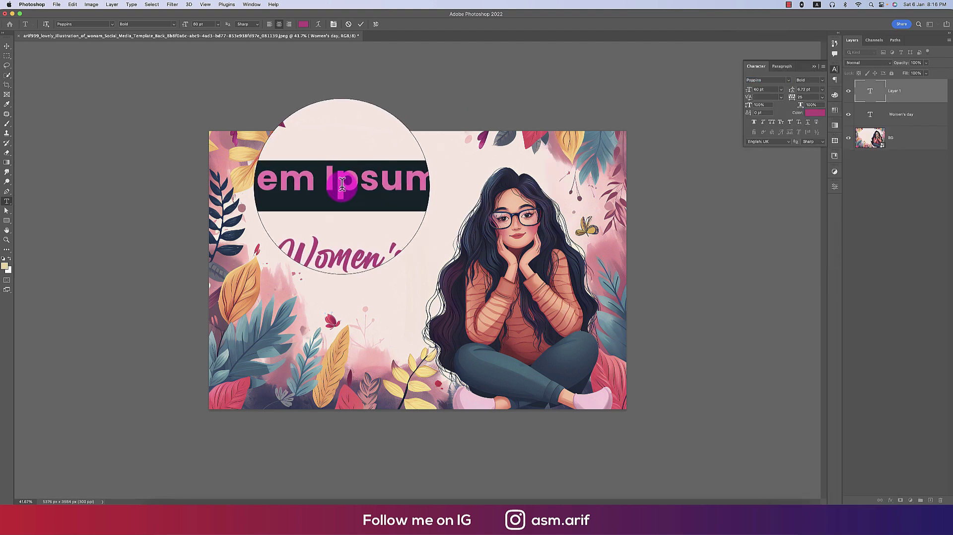
pyautogui.write('INTERNATIONAL')
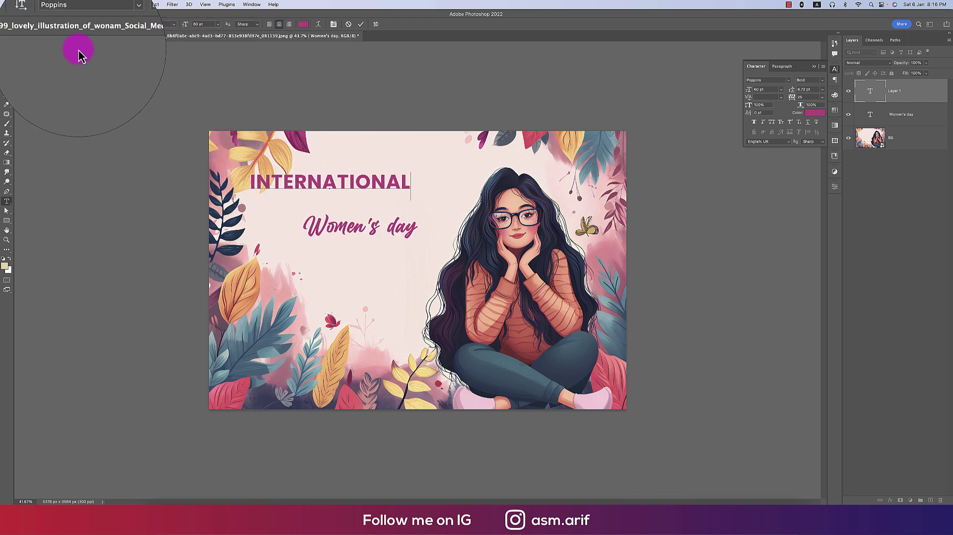
# - Recolour the INTERNATIONAL heading dark navy sampled from the artwork
pyautogui.click(7, 46)
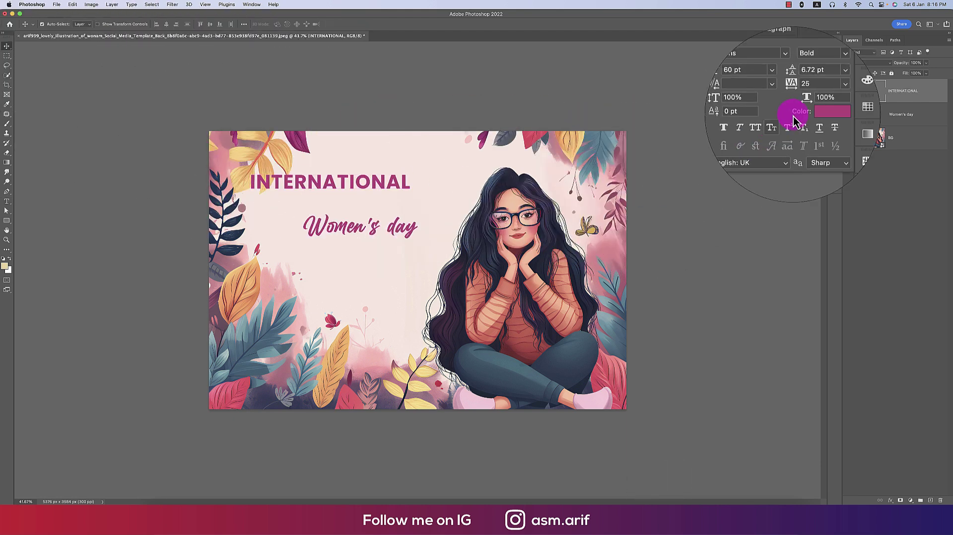
pyautogui.click(815, 113)
pyautogui.moveTo(468, 241)
pyautogui.mouseDown()
pyautogui.moveTo(489, 272)
pyautogui.moveTo(536, 133)
pyautogui.moveTo(353, 366)
pyautogui.moveTo(266, 391)
pyautogui.mouseUp()
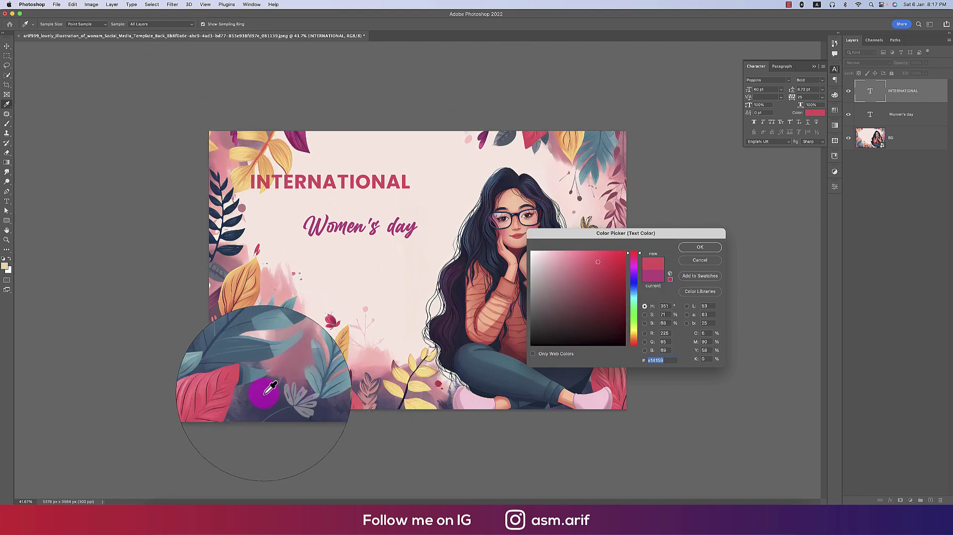
pyautogui.click(700, 248)
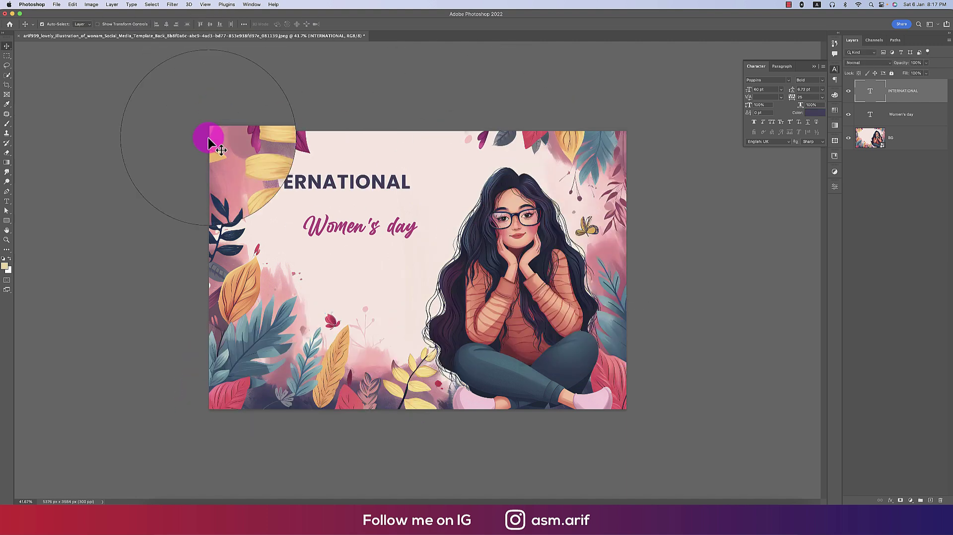
# - Shrink and reposition the INTERNATIONAL heading
pyautogui.click(7, 46)
pyautogui.press('super+t')
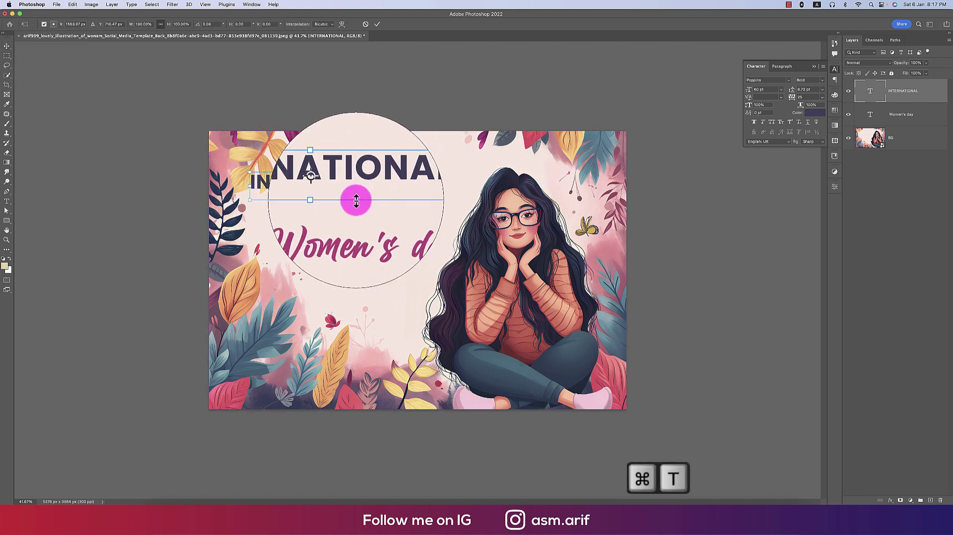
pyautogui.moveTo(249, 187)
pyautogui.mouseDown()
pyautogui.moveTo(343, 186)
pyautogui.moveTo(381, 204)
pyautogui.mouseUp()
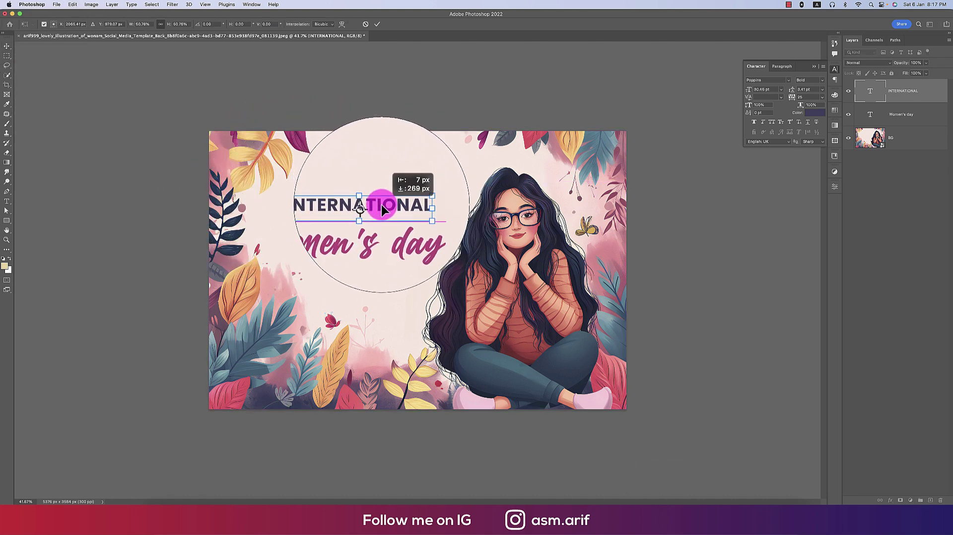
pyautogui.press('Return')
pyautogui.press('super+equal')
pyautogui.press('super+equal')
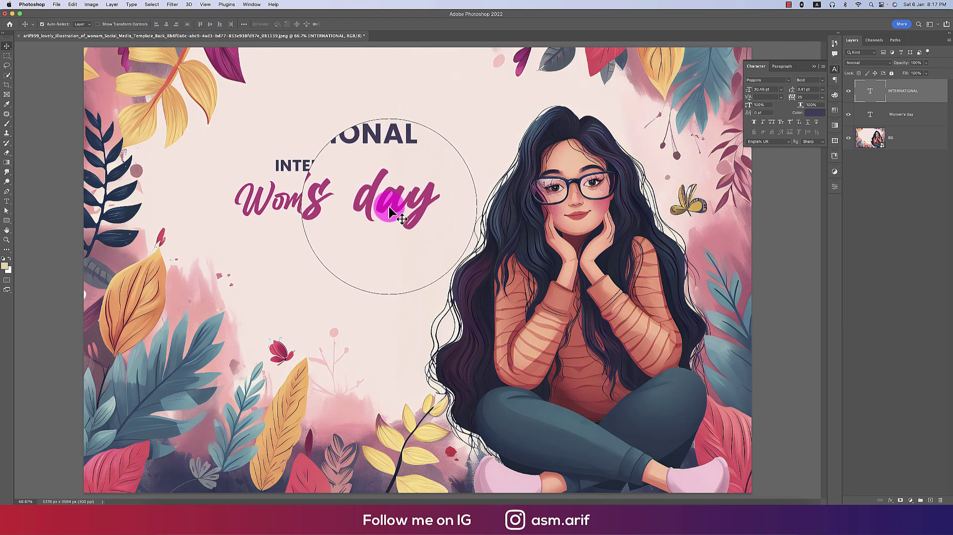
# - Widen 'Women's day' to about 124% directly beneath the heading
pyautogui.press('super+t')
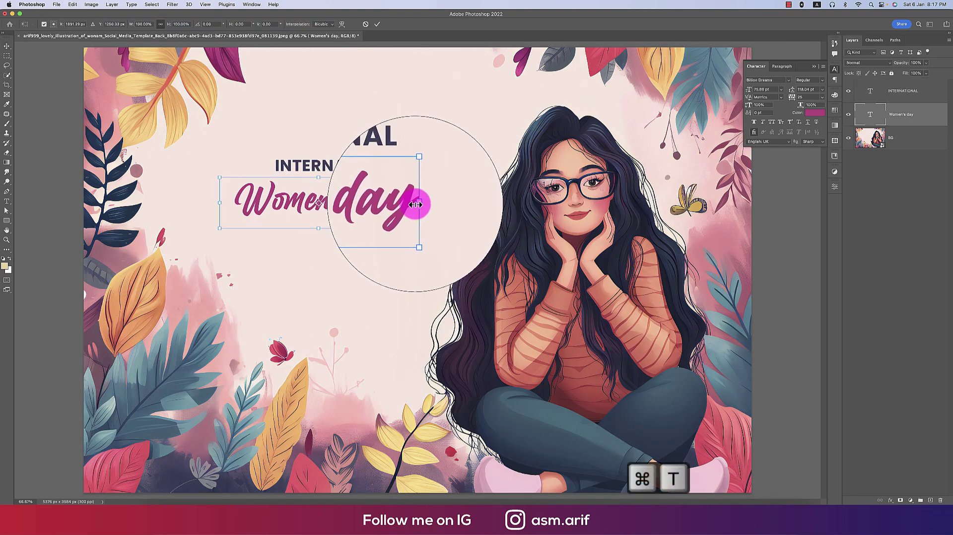
pyautogui.moveTo(418, 202)
pyautogui.mouseDown()
pyautogui.moveTo(465, 201)
pyautogui.moveTo(420, 206)
pyautogui.mouseUp()
pyautogui.press('Return')
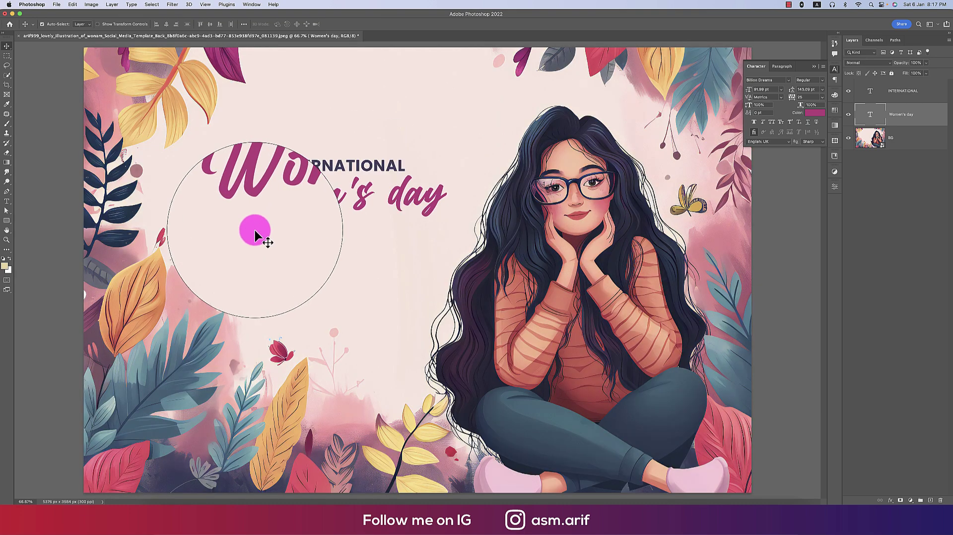
pyautogui.press('super')
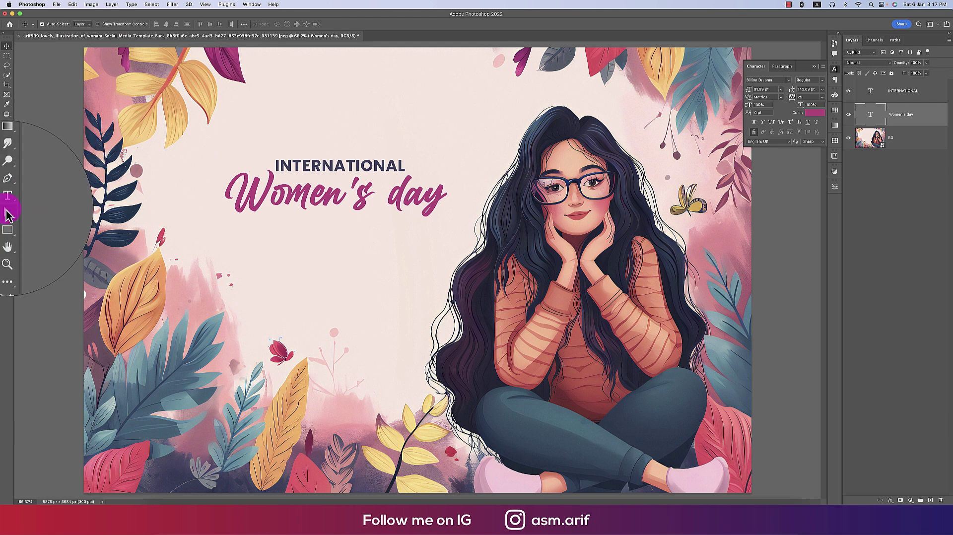
pyautogui.click(7, 201)
# - Draw a body text box under Women's day and set it in Poppins at a larger size
pyautogui.moveTo(283, 245); pyautogui.dragTo(435, 254)
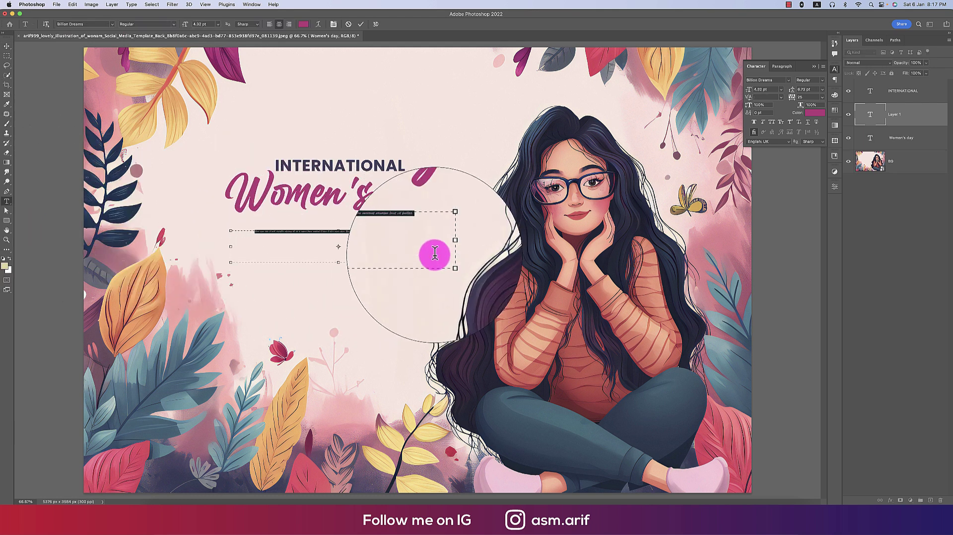
pyautogui.click(788, 80)
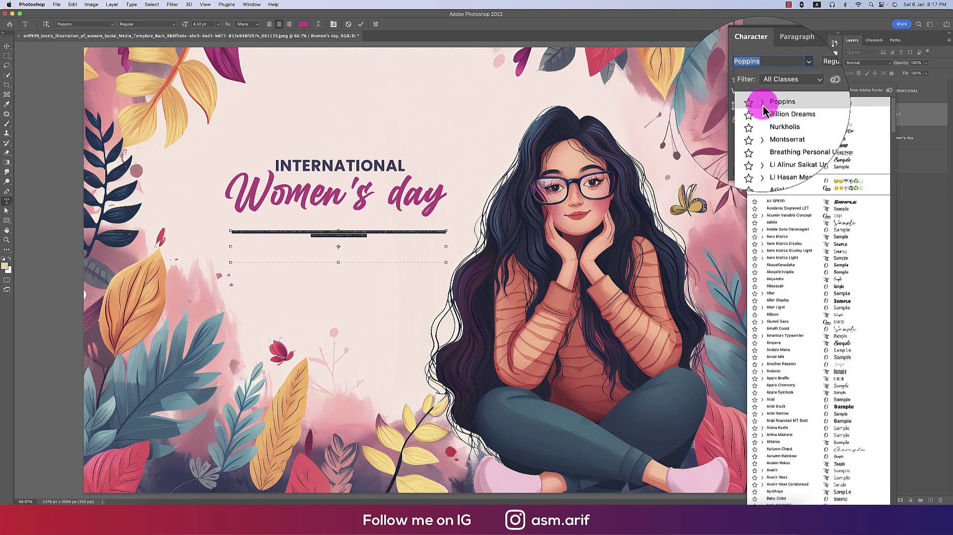
pyautogui.click(762, 105)
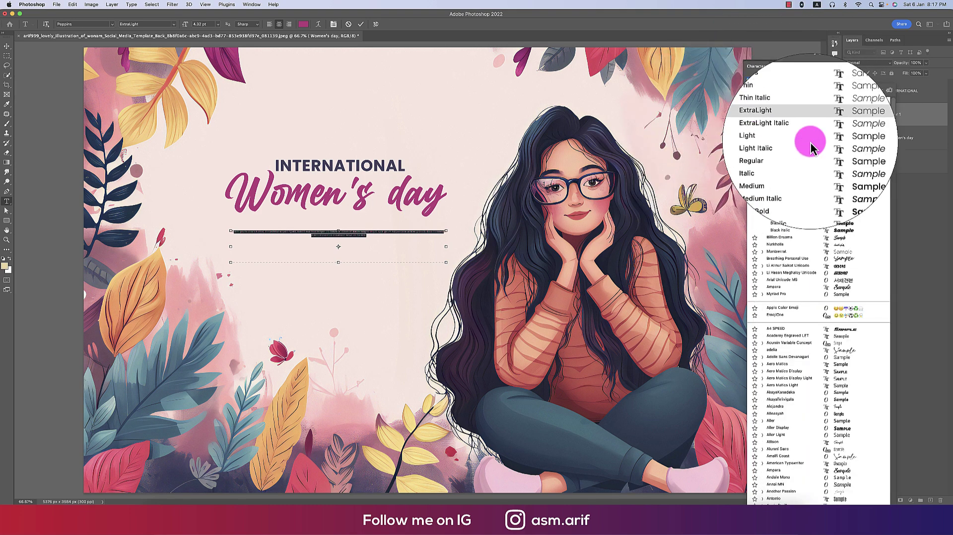
pyautogui.click(834, 157)
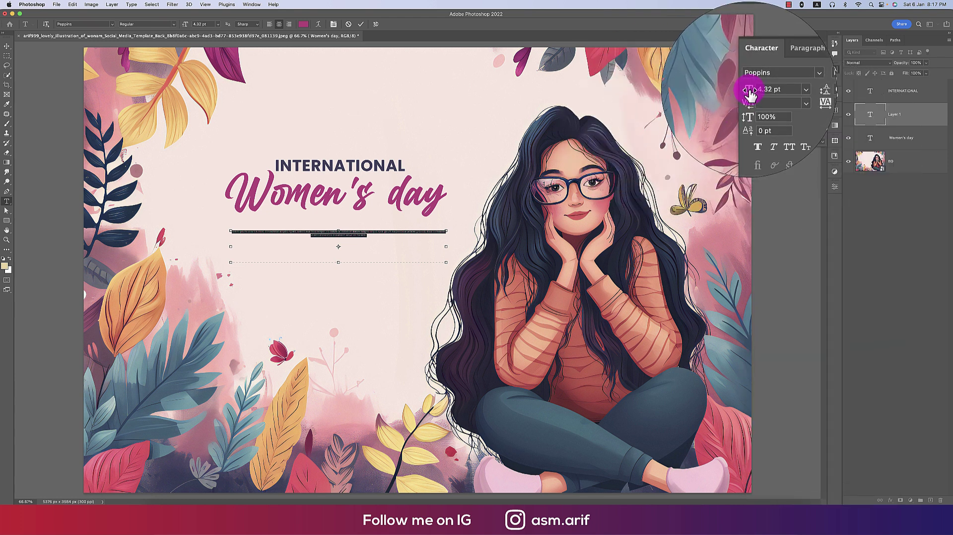
pyautogui.moveTo(750, 93); pyautogui.dragTo(753, 92)
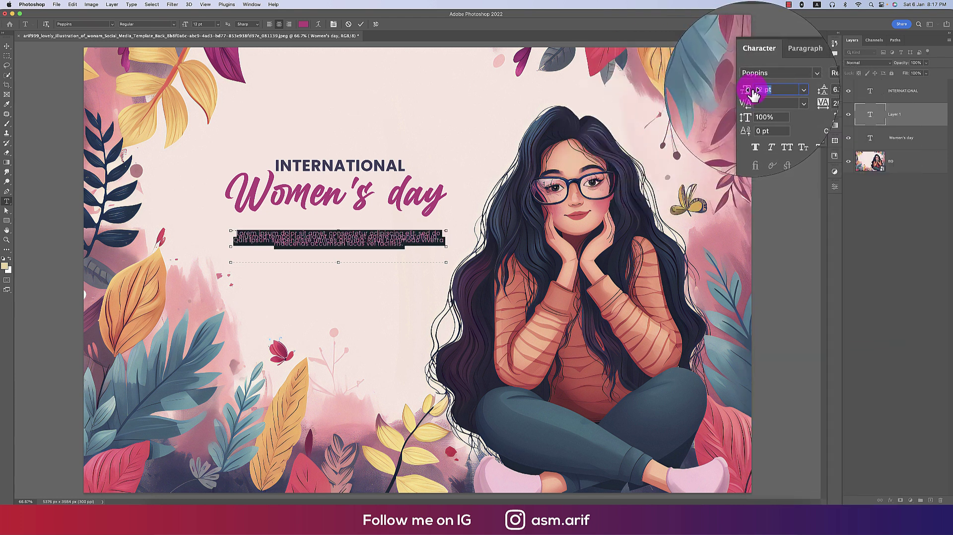
# - Give the paragraph Auto leading and a dark navy colour sampled from the artwork
pyautogui.click(822, 94)
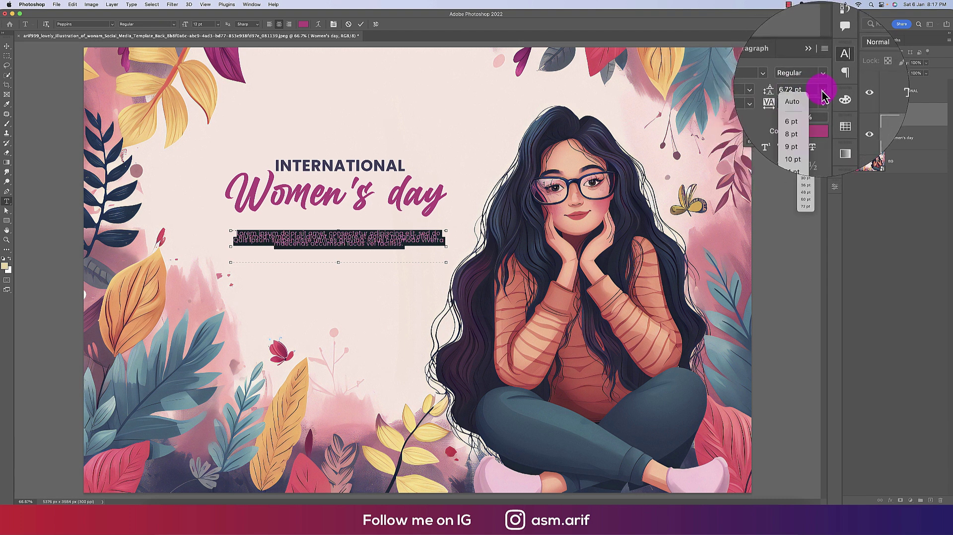
pyautogui.click(808, 99)
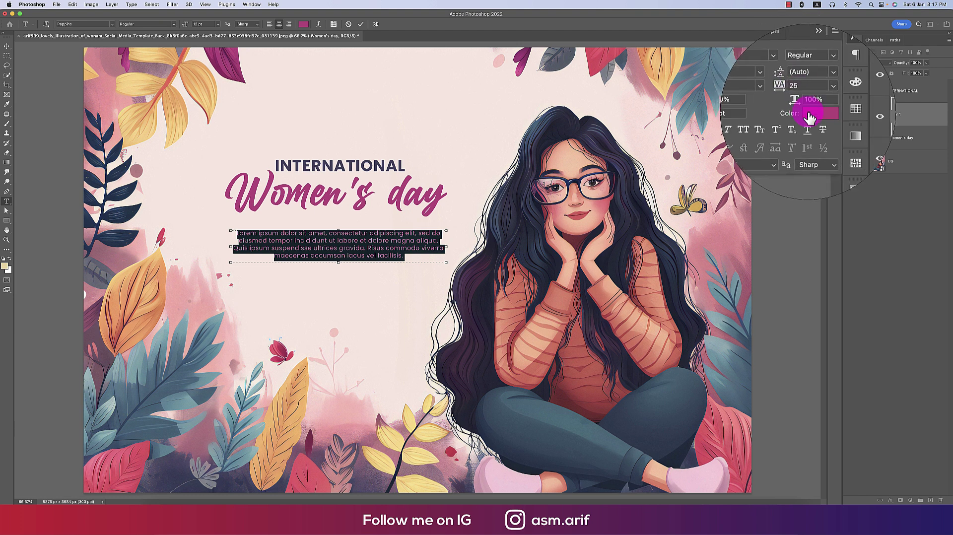
pyautogui.click(815, 112)
pyautogui.click(219, 320)
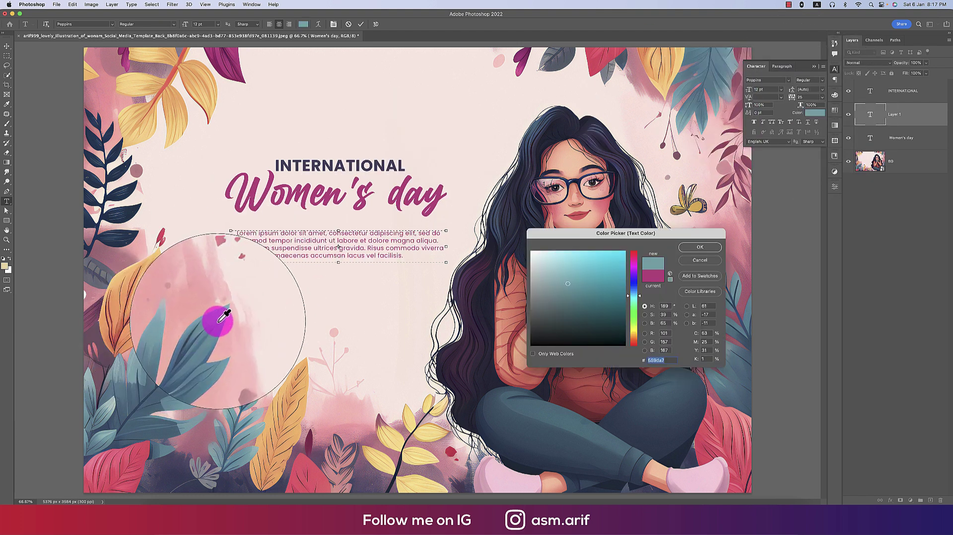
pyautogui.moveTo(219, 321); pyautogui.dragTo(179, 467)
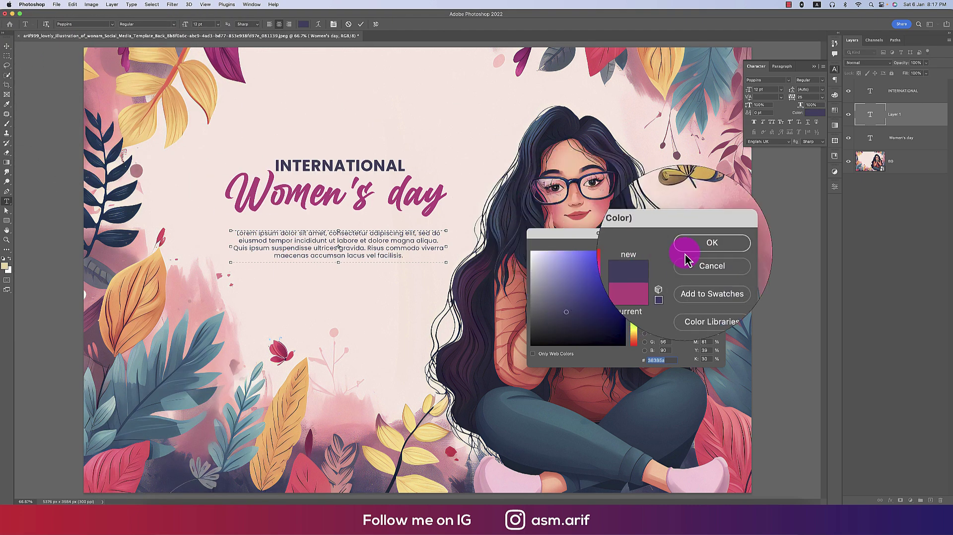
pyautogui.click(700, 246)
# - Nudge the lorem ipsum paragraph slightly higher
pyautogui.click(7, 46)
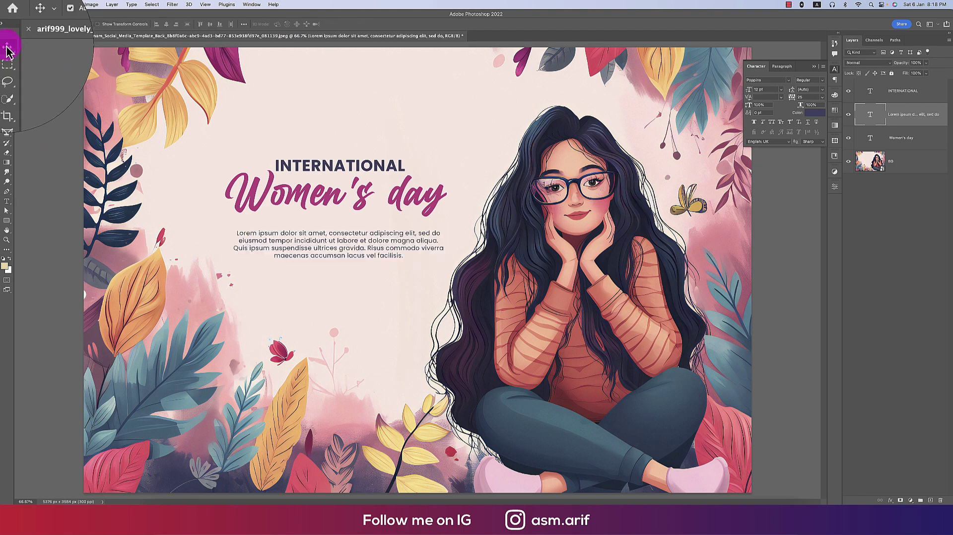
pyautogui.moveTo(373, 253); pyautogui.dragTo(372, 244)
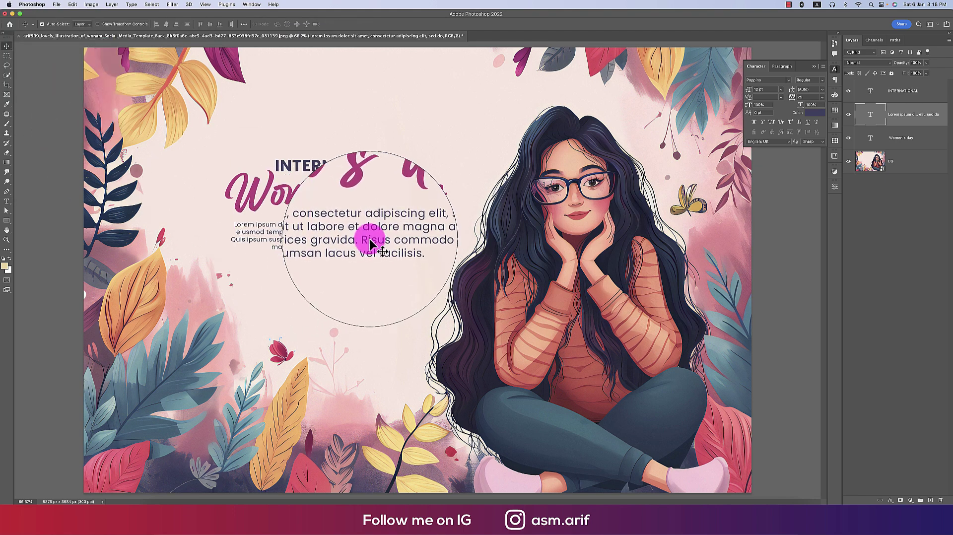
pyautogui.scroll(-3, 372, 245)
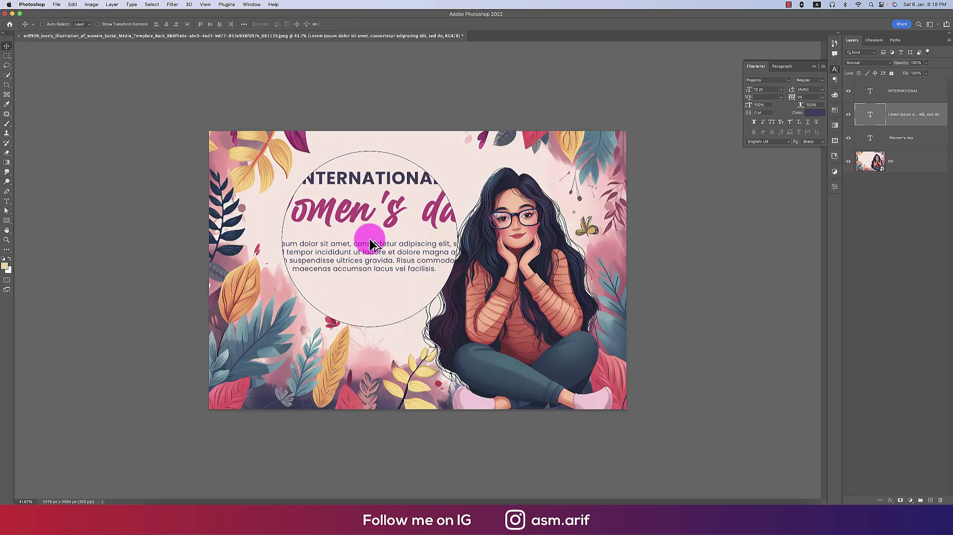
# - Scale all three text layers together to about 111% and reposition them in the left half
pyautogui.click(893, 92)
pyautogui.keyDown('shift'); pyautogui.click(901, 139); pyautogui.keyUp('shift')
pyautogui.press('super+t')
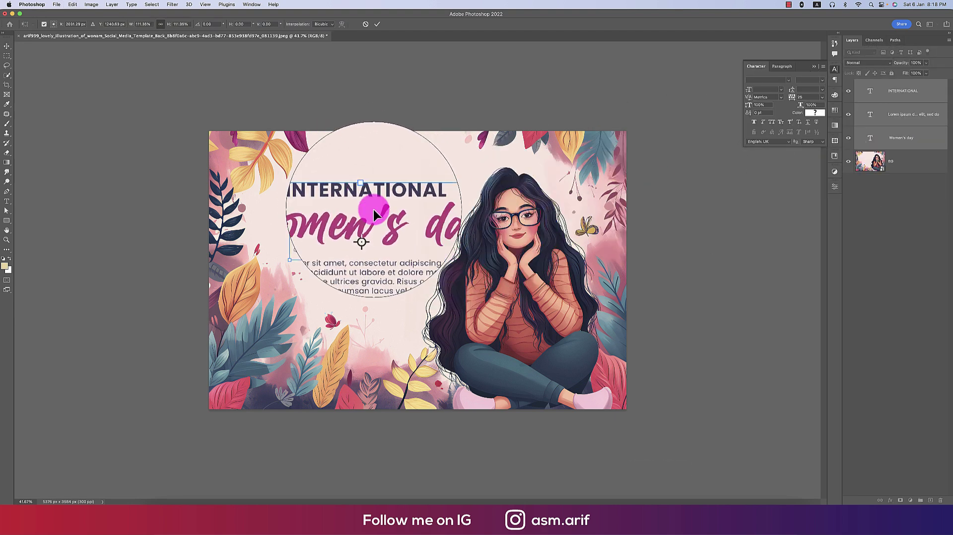
pyautogui.moveTo(365, 198); pyautogui.dragTo(419, 216)
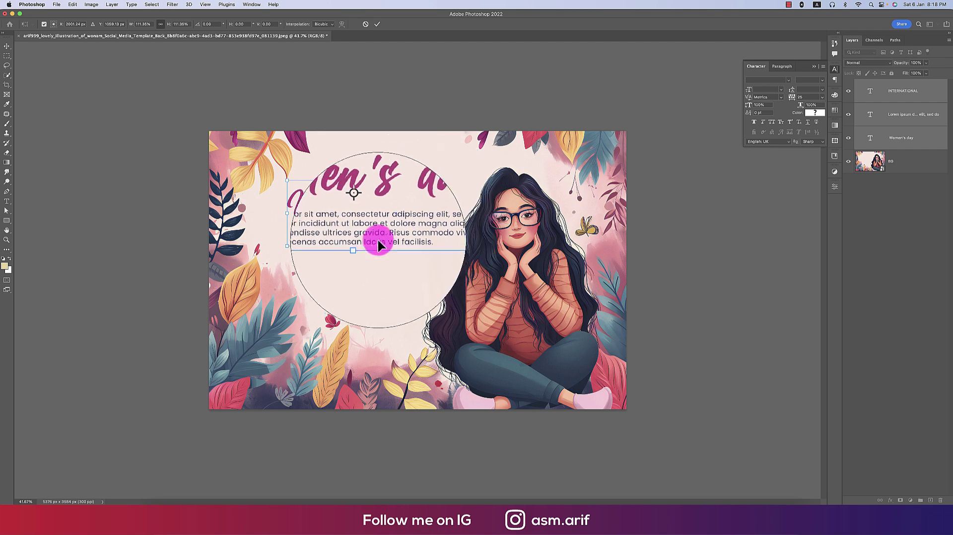
pyautogui.moveTo(373, 242); pyautogui.dragTo(366, 250)
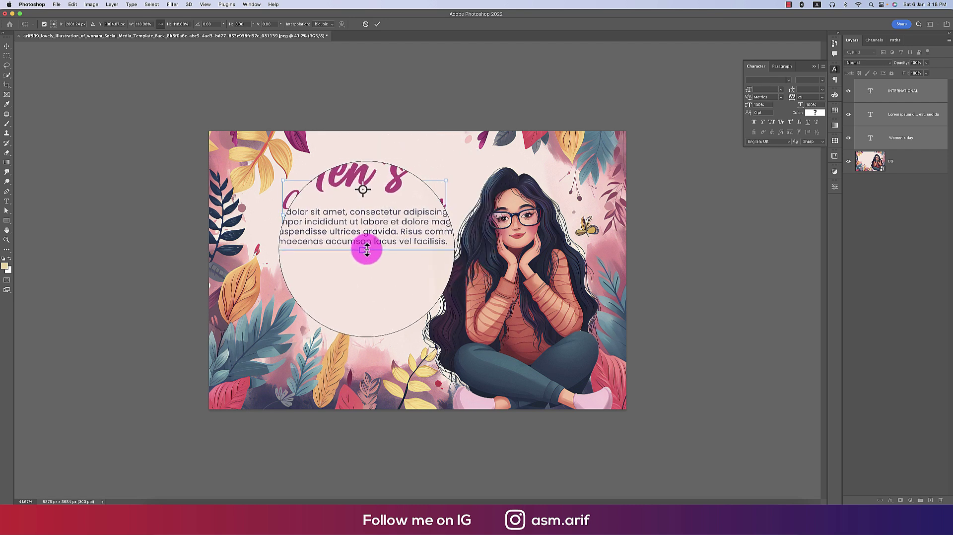
pyautogui.press('Return')
pyautogui.press('super+equal')
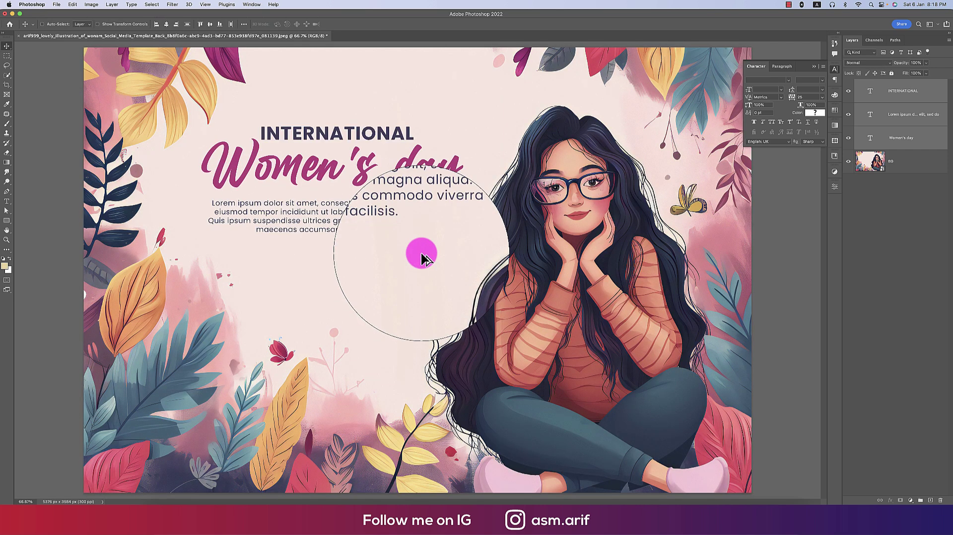
pyautogui.press('super+0')
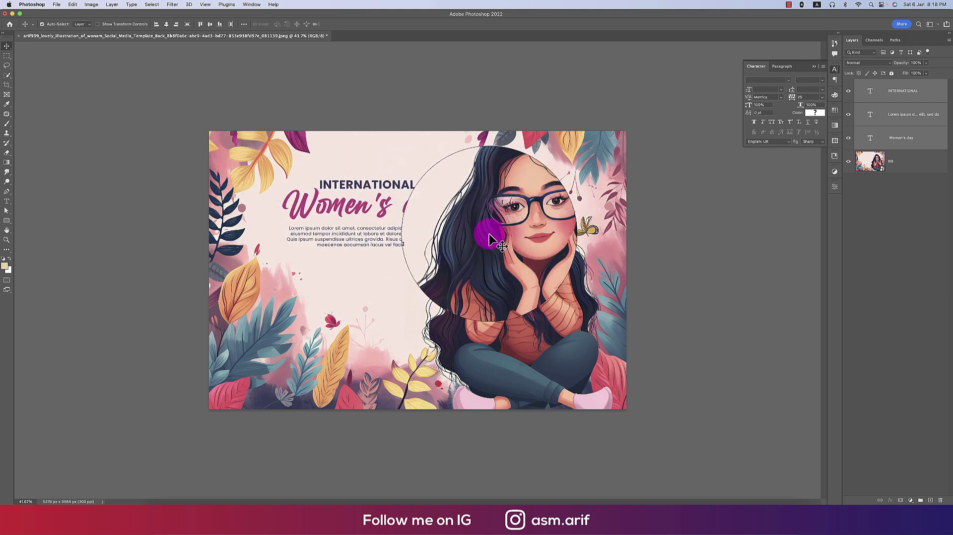
pyautogui.click(815, 65)
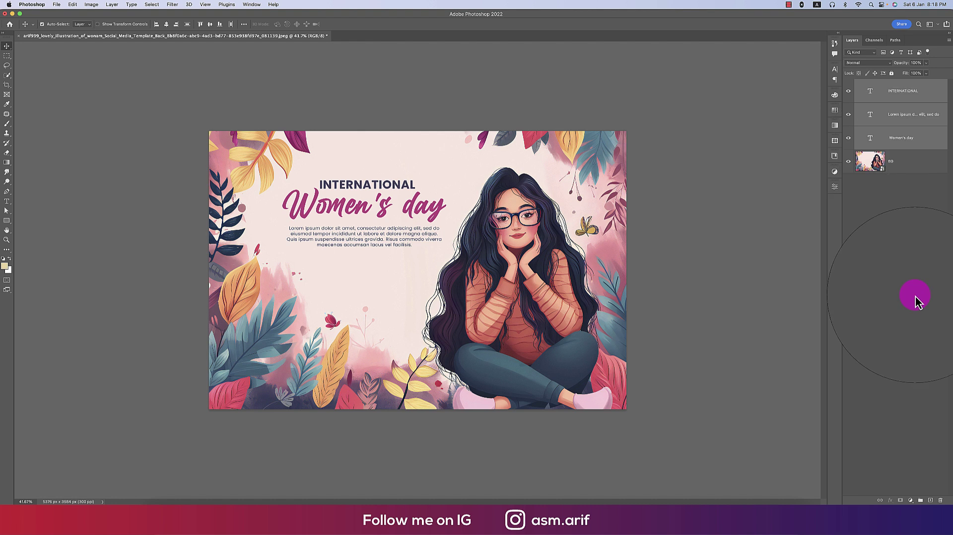
# - Group INTERNATIONAL, Women's day and the paragraph into a group named Text, then select BG
pyautogui.click(921, 501)
pyautogui.write('Tex')
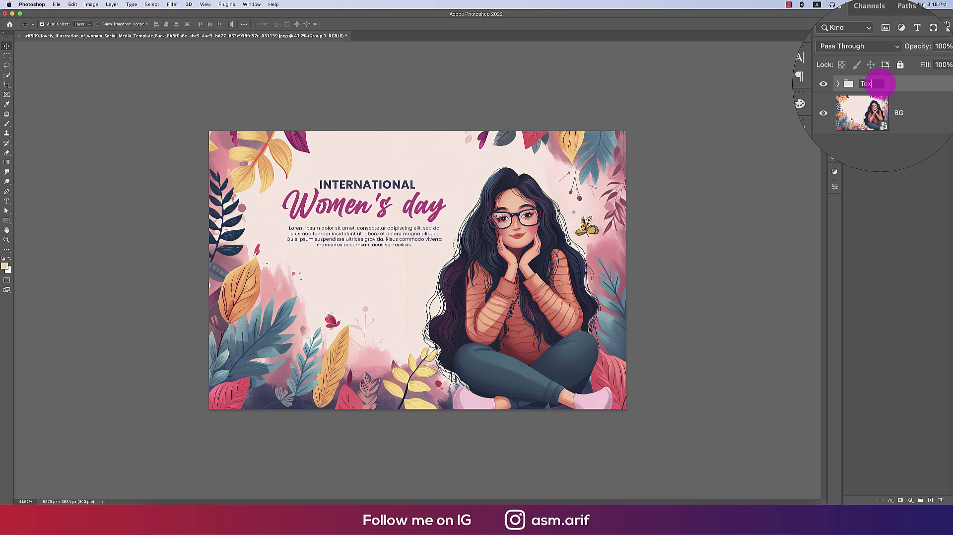
pyautogui.write('t')
pyautogui.press('Return')
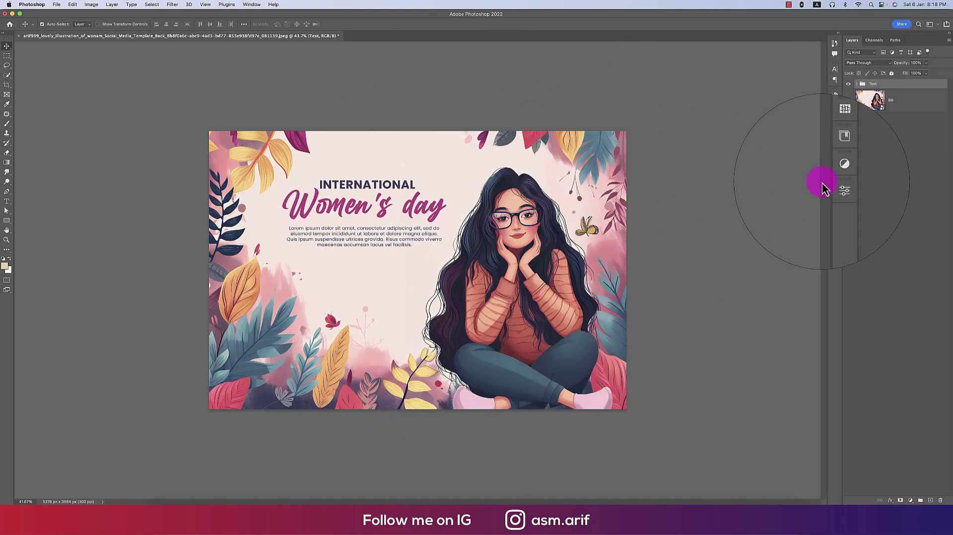
pyautogui.click(919, 104)
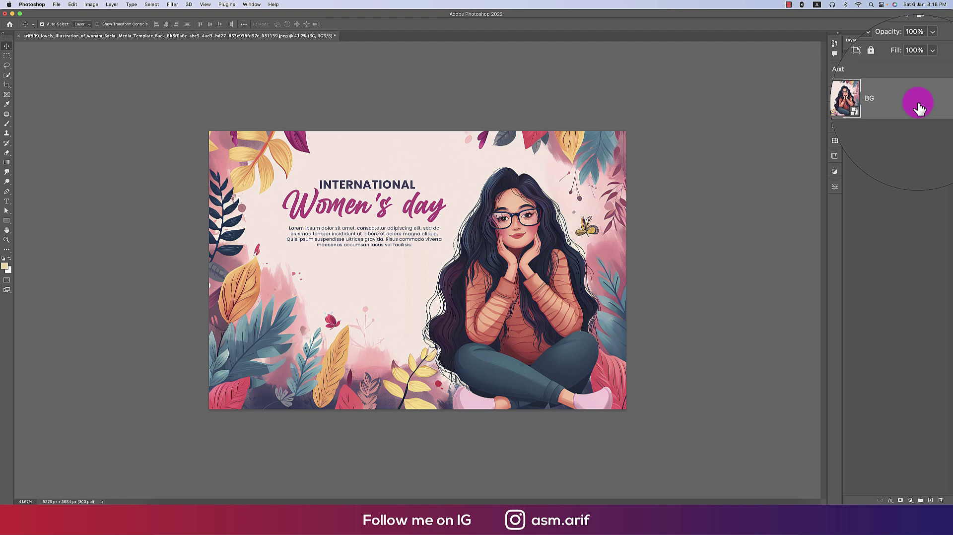
# - Add a Levels adjustment with midtones at 0.95 and the white point pulled left
pyautogui.click(911, 501)
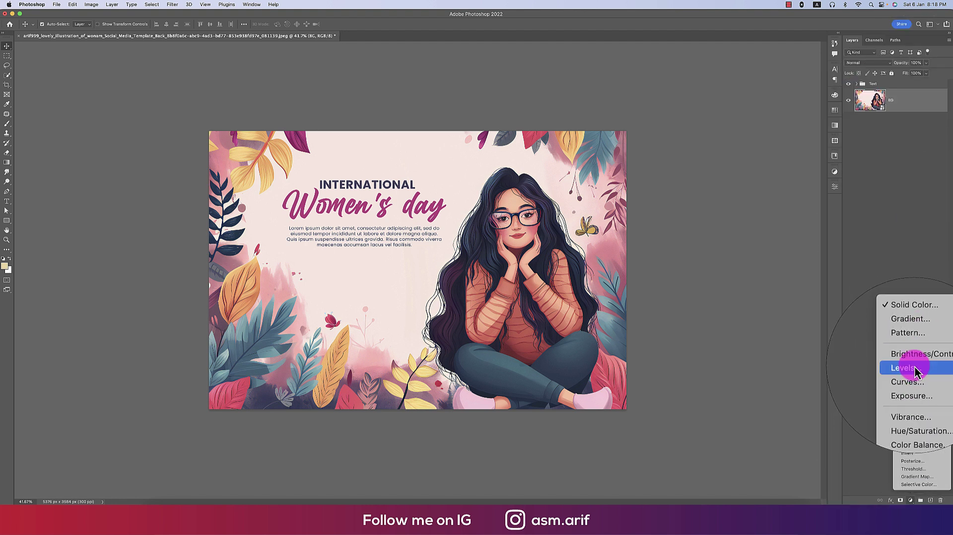
pyautogui.click(915, 368)
pyautogui.moveTo(778, 264); pyautogui.dragTo(740, 267)
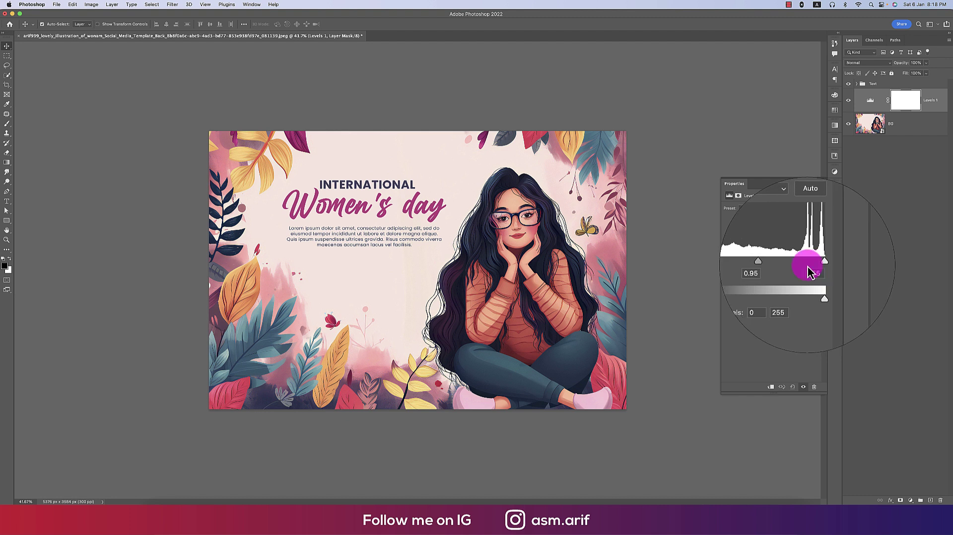
pyautogui.moveTo(806, 272); pyautogui.dragTo(813, 263)
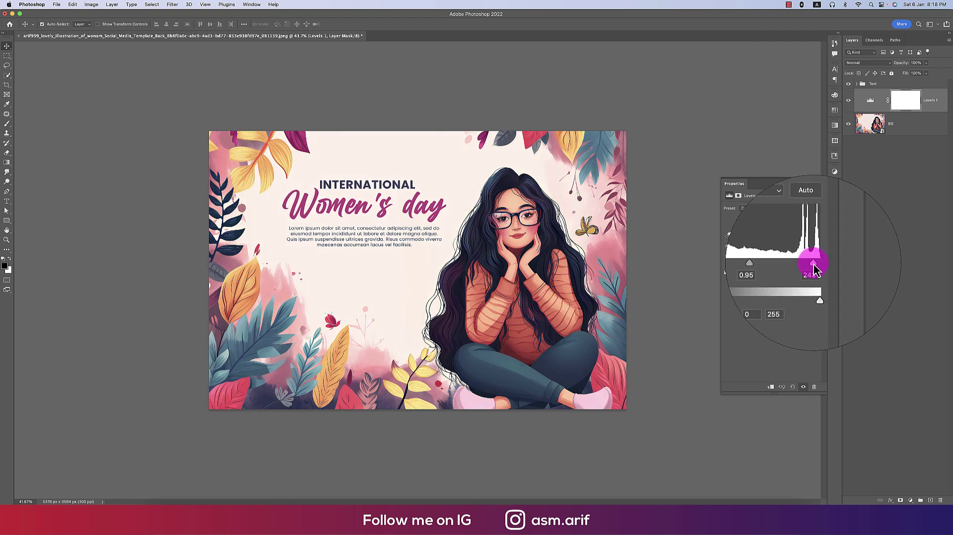
pyautogui.moveTo(797, 183); pyautogui.dragTo(812, 186)
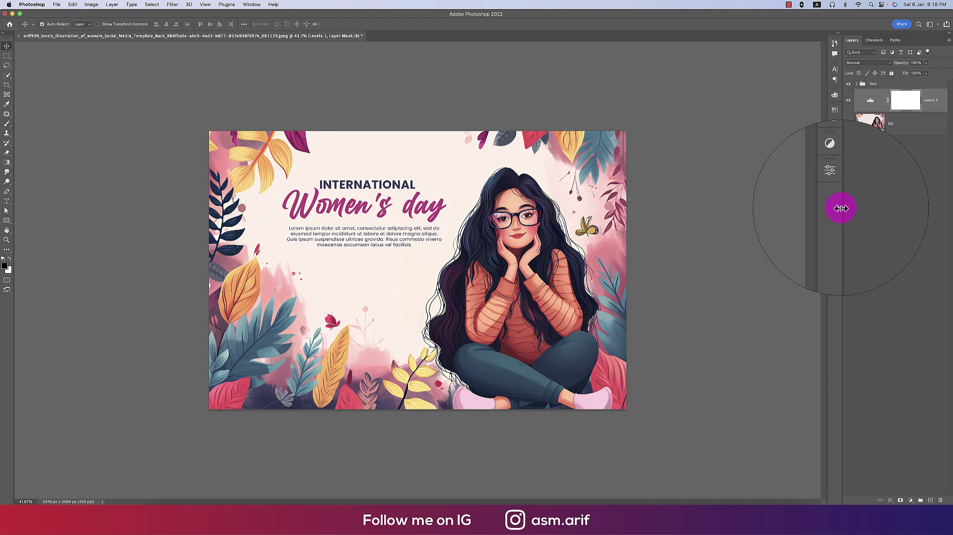
# - Put the Levels layer into its own group named Adjustment
pyautogui.press('super+g')
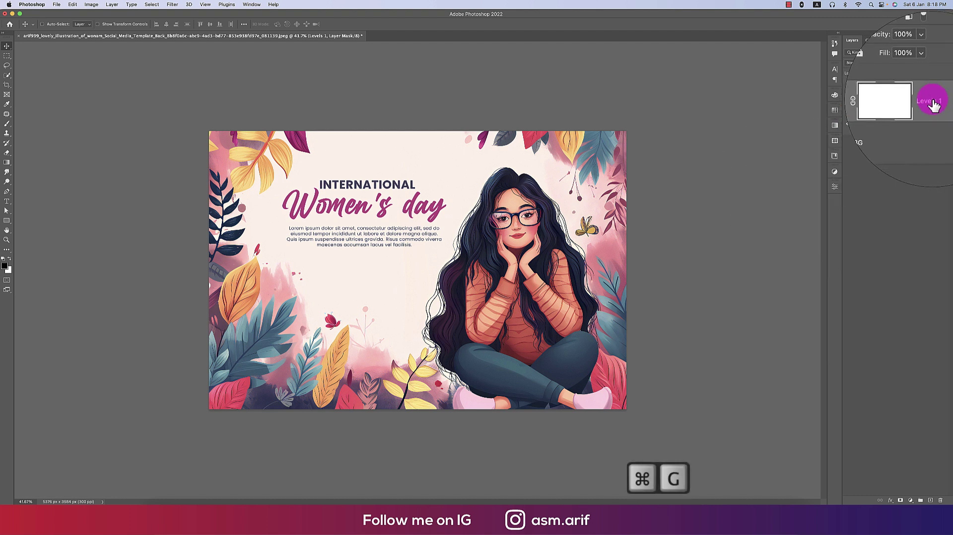
pyautogui.doubleClick(878, 92)
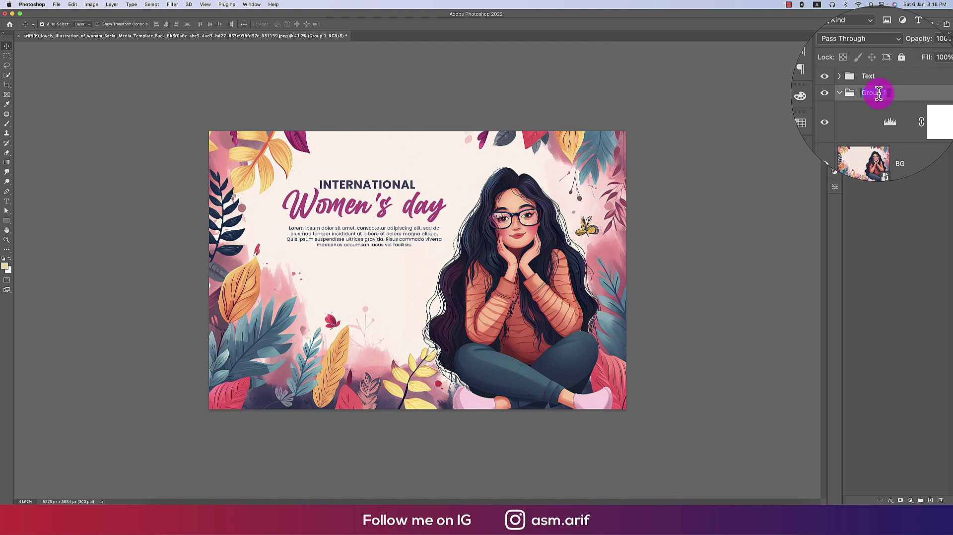
pyautogui.write('Adjustment')
pyautogui.click(857, 94)
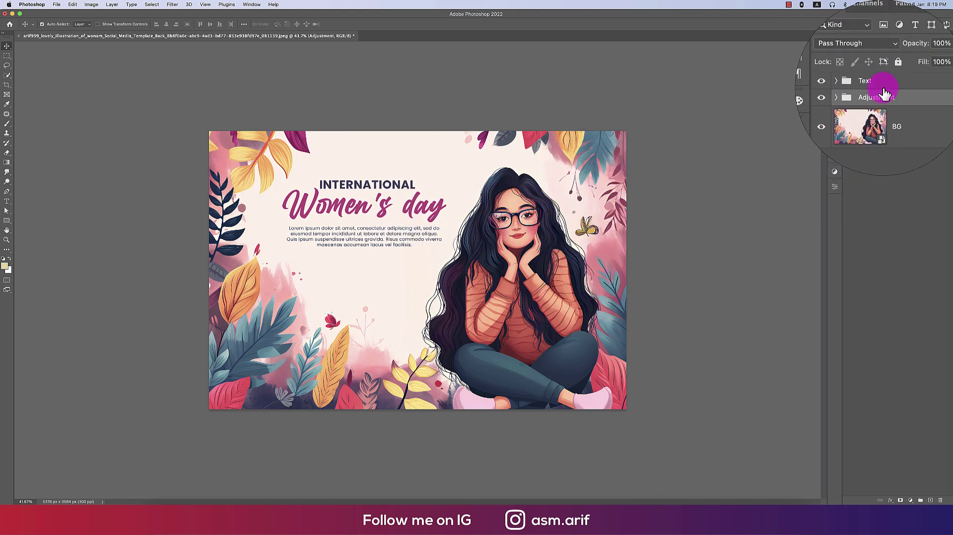
pyautogui.click(884, 119)
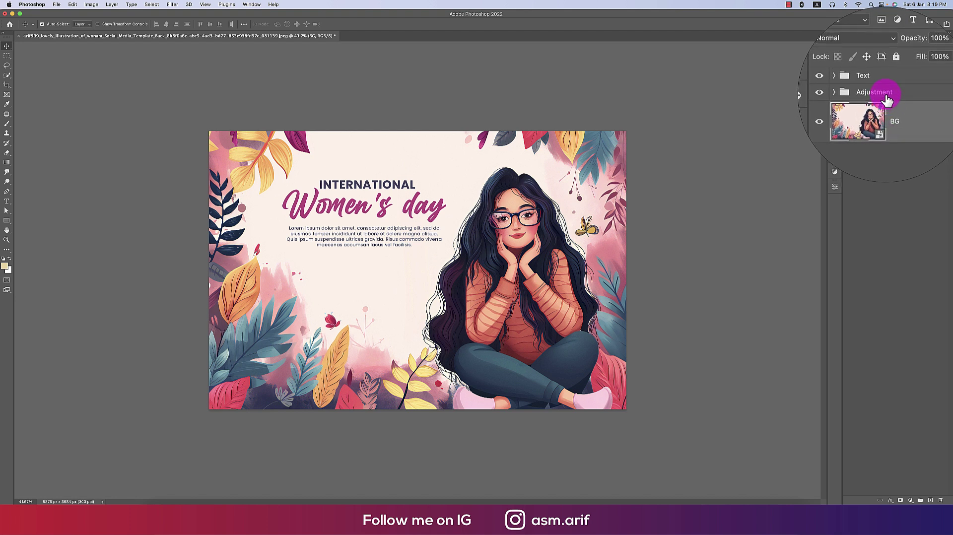
pyautogui.click(884, 96)
pyautogui.click(857, 87)
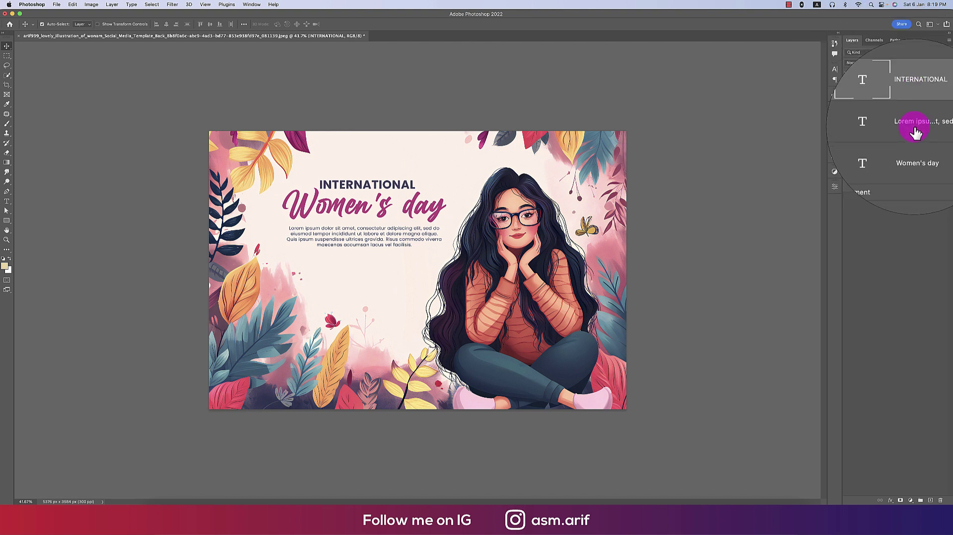
pyautogui.click(914, 144)
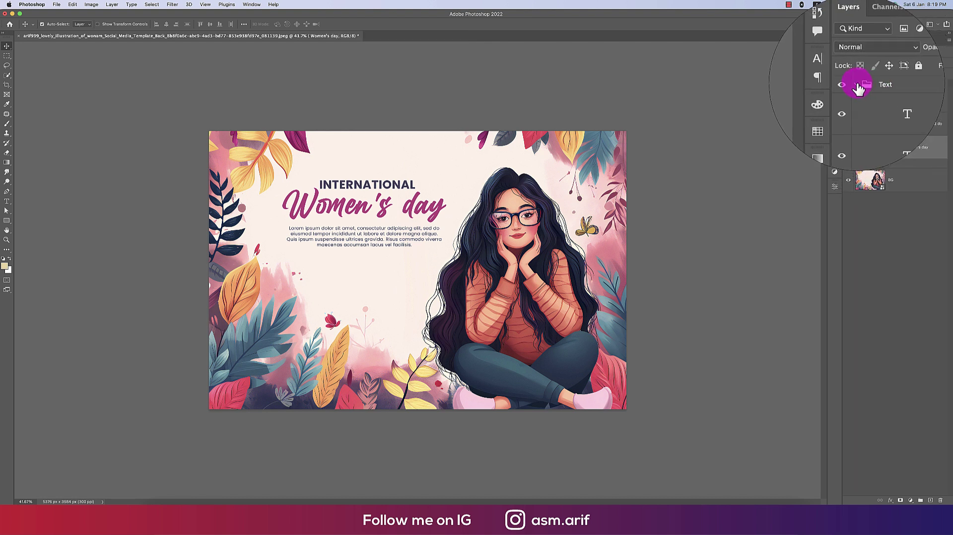
pyautogui.click(856, 83)
pyautogui.press('super+s')
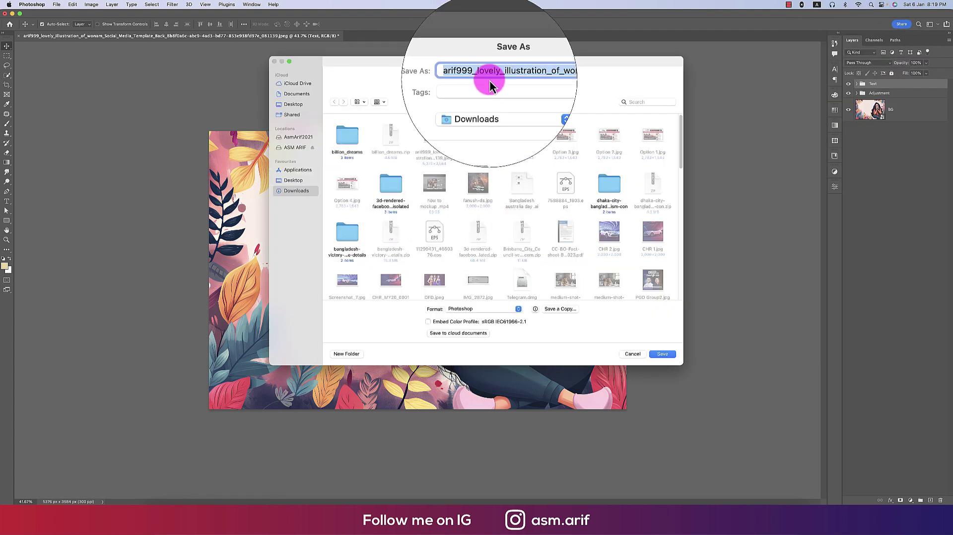
pyautogui.write('Billion Dreams')
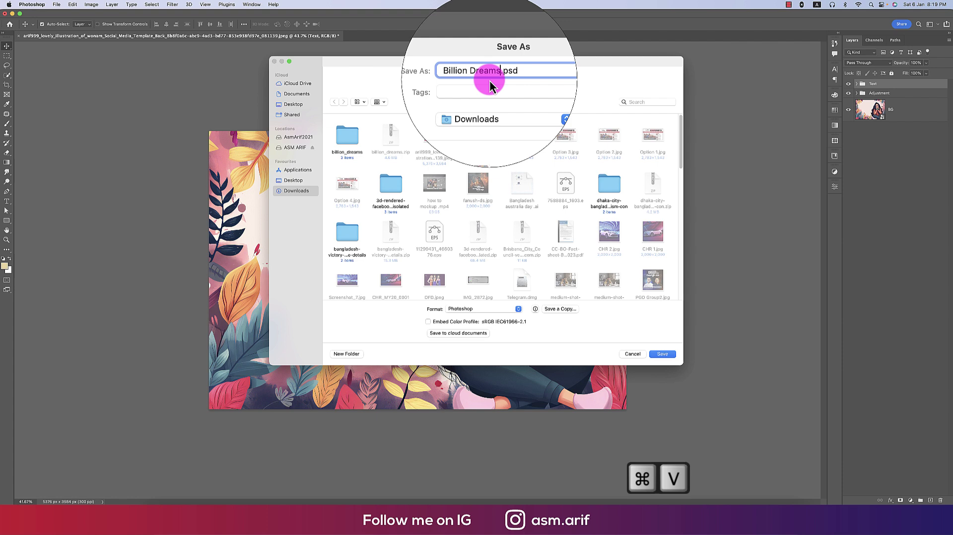
pyautogui.press('Return')
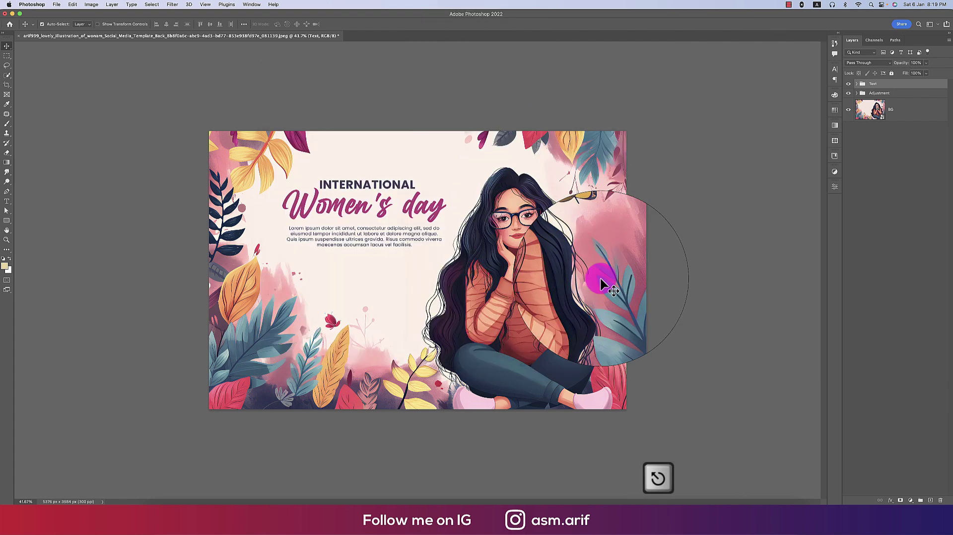
pyautogui.click(245, 492)
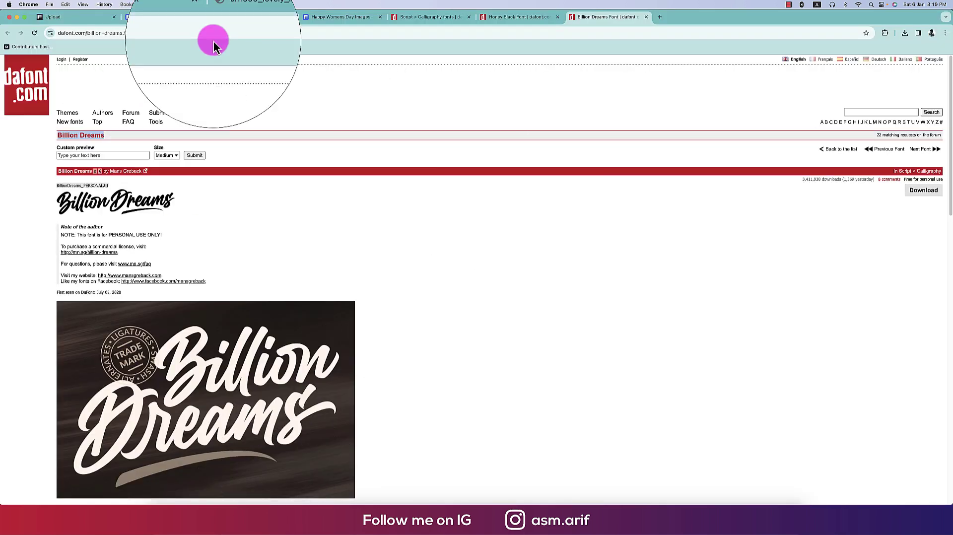
pyautogui.click(347, 16)
pyautogui.moveTo(193, 66); pyautogui.dragTo(128, 67)
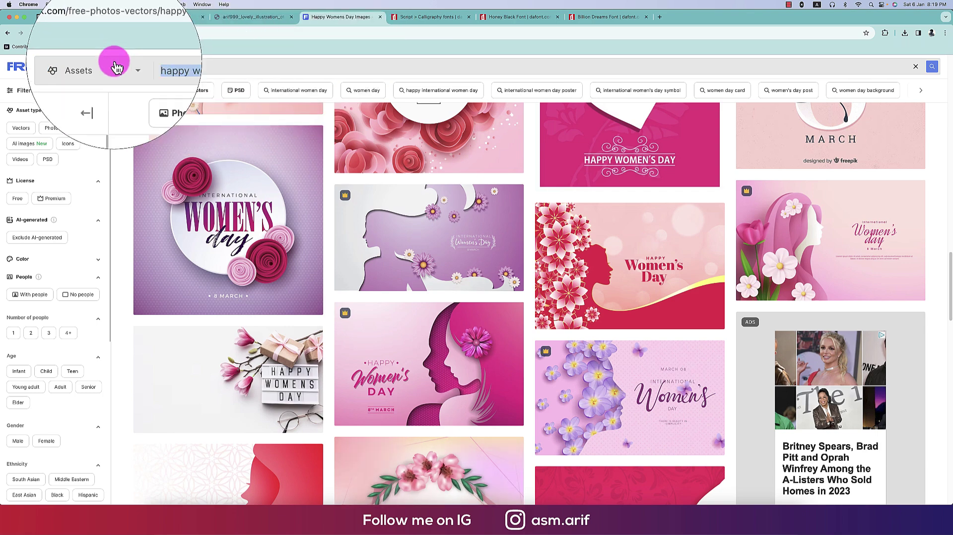
pyautogui.press('super+c')
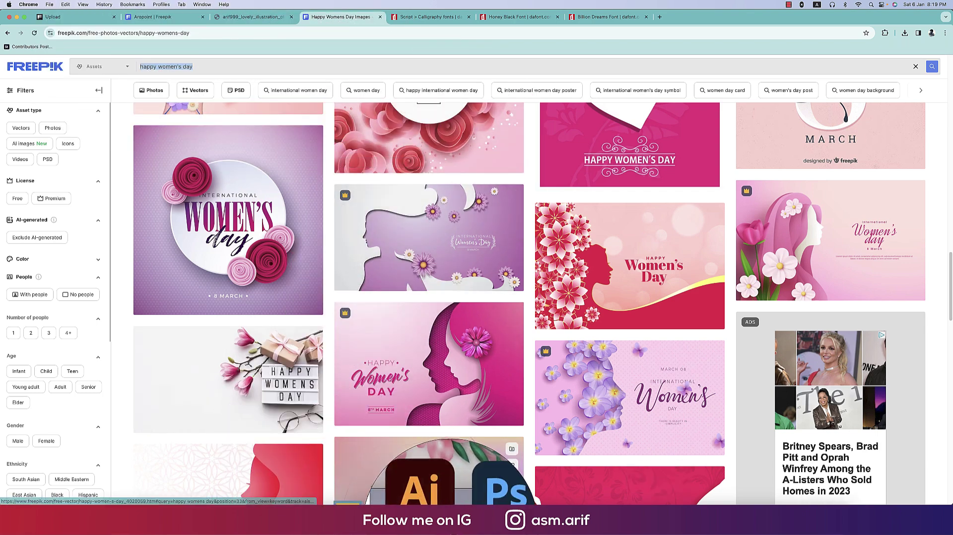
pyautogui.click(485, 494)
# - Save the design as happy women's day.psd in Downloads, accepting the compatibility options
pyautogui.press('super+s')
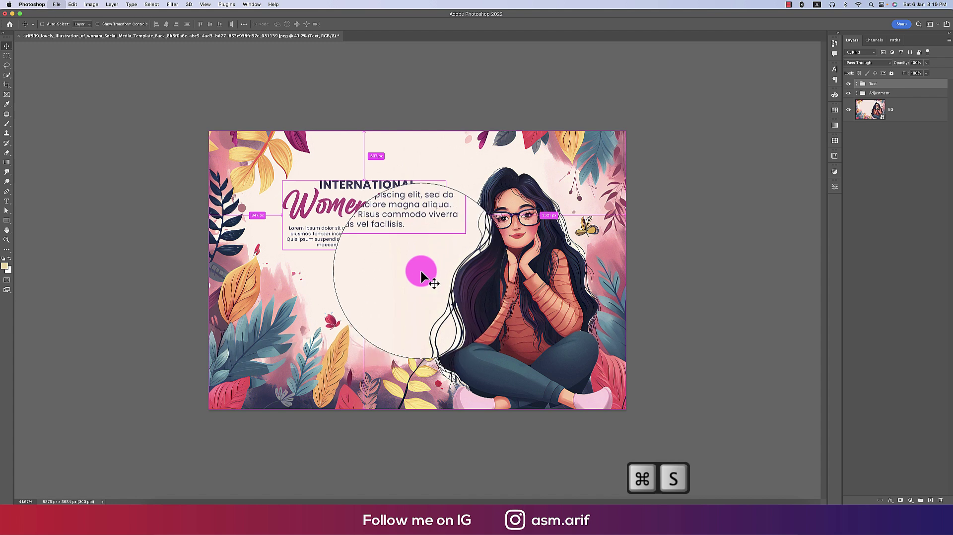
pyautogui.press('super+v')
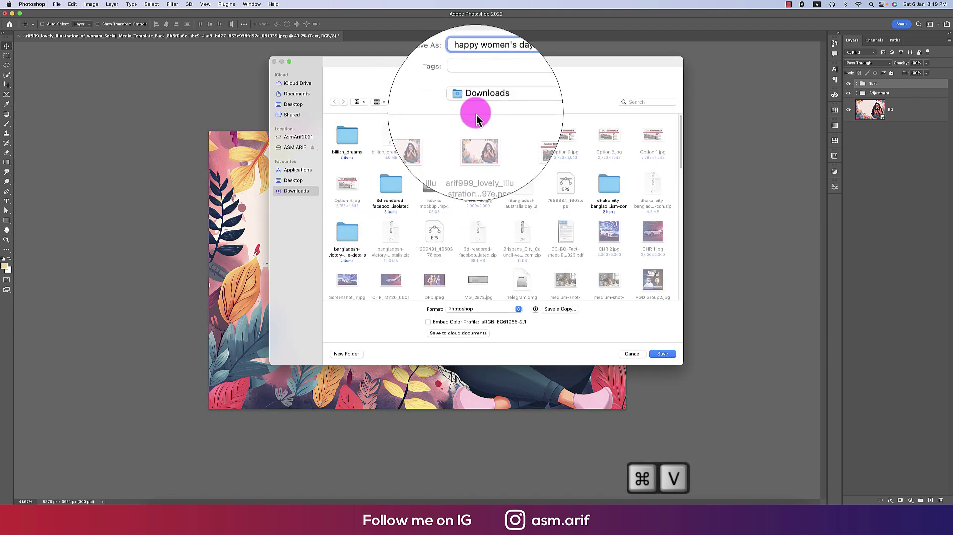
pyautogui.click(665, 355)
pyautogui.click(567, 236)
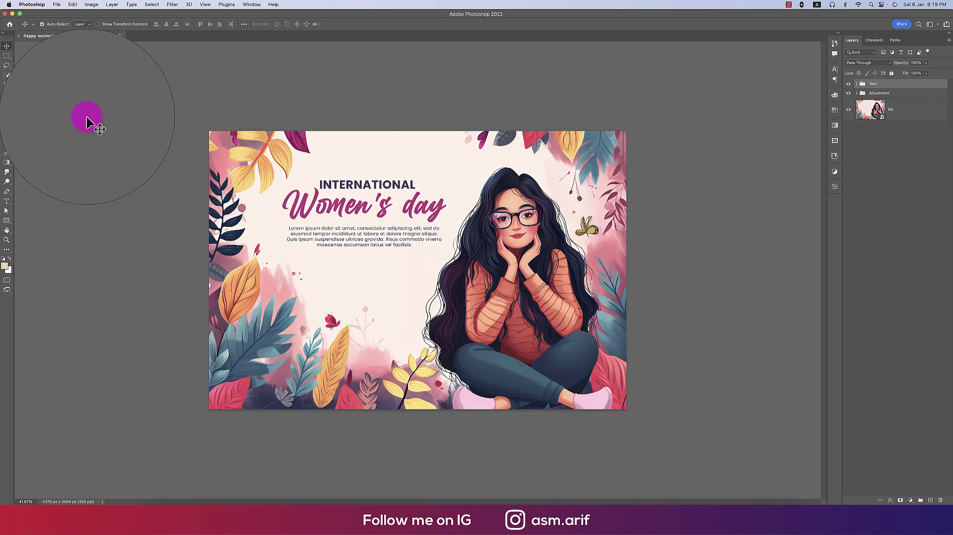
# - Save a JPEG copy named happy women's day to Downloads at medium quality
pyautogui.click(57, 5)
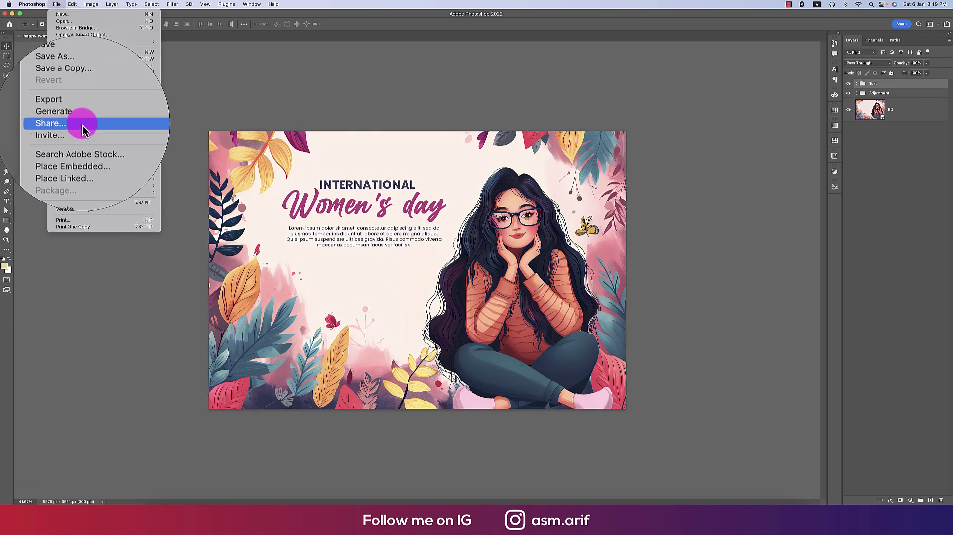
pyautogui.click(76, 94)
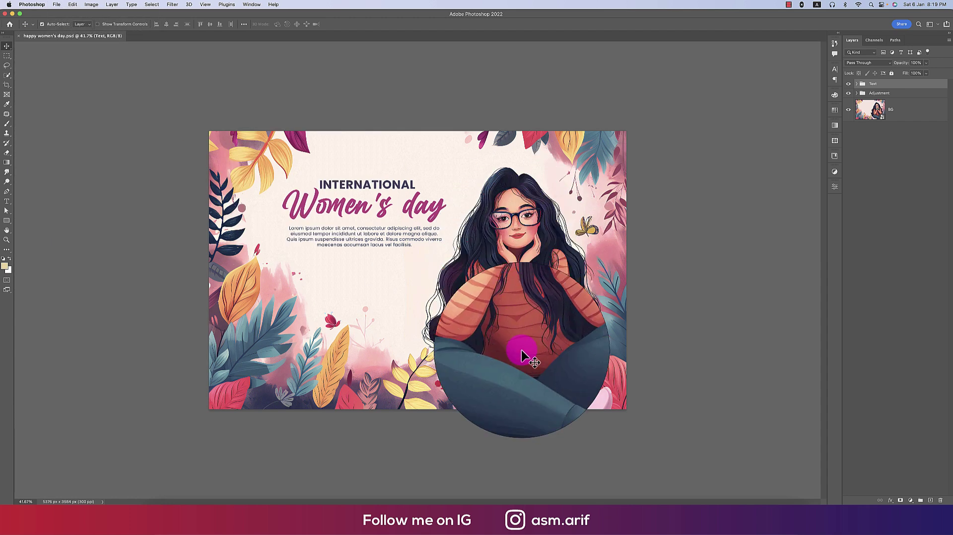
pyautogui.click(549, 279)
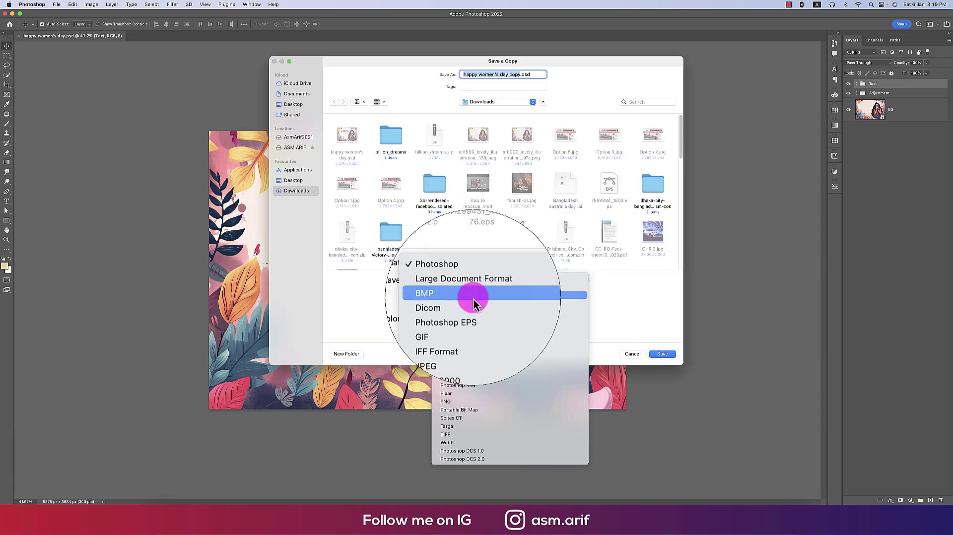
pyautogui.click(468, 334)
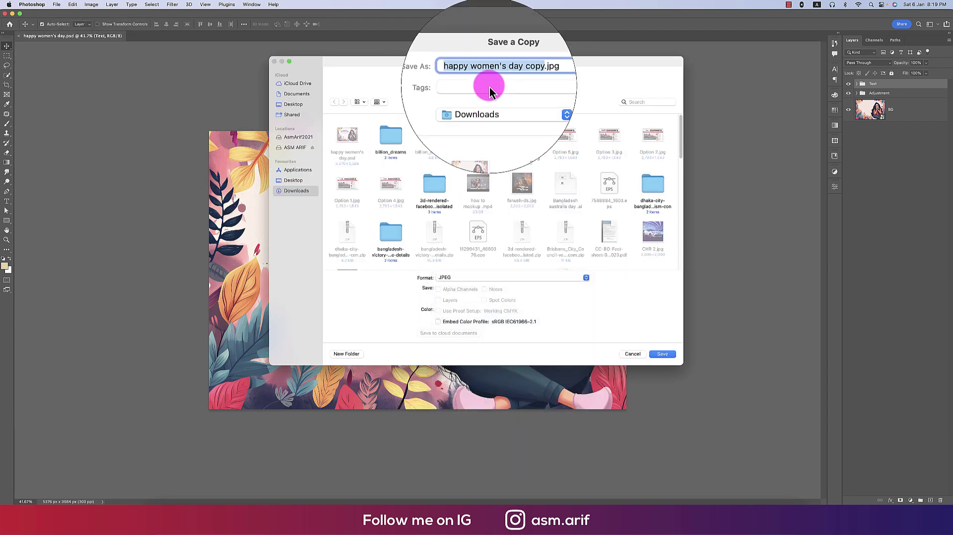
pyautogui.doubleClick(511, 75)
pyautogui.press('BackSpace')
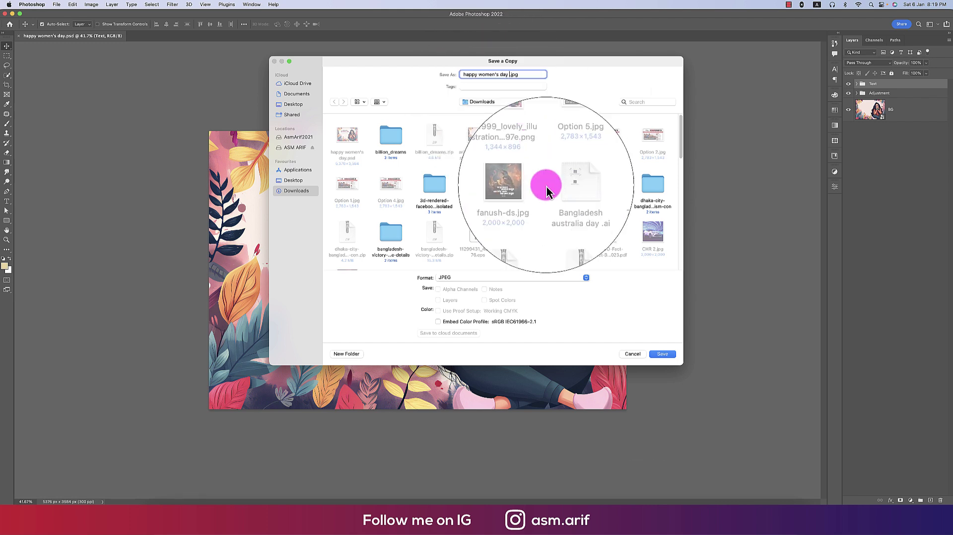
pyautogui.click(667, 356)
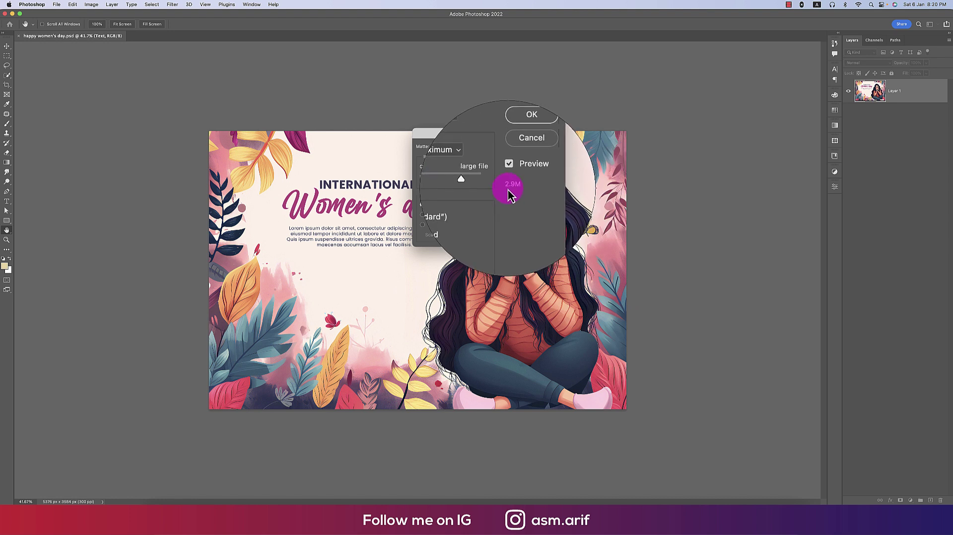
pyautogui.moveTo(481, 187); pyautogui.dragTo(446, 190)
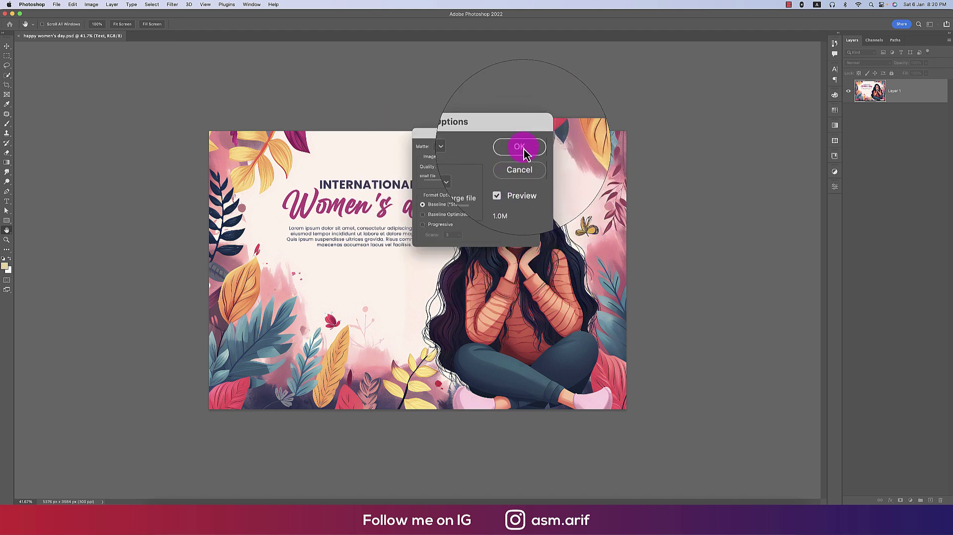
pyautogui.click(520, 147)
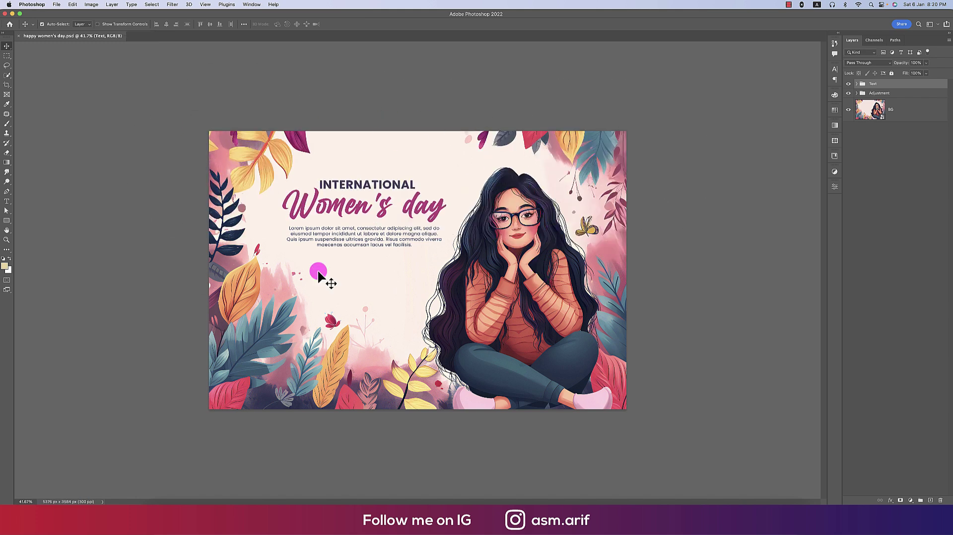